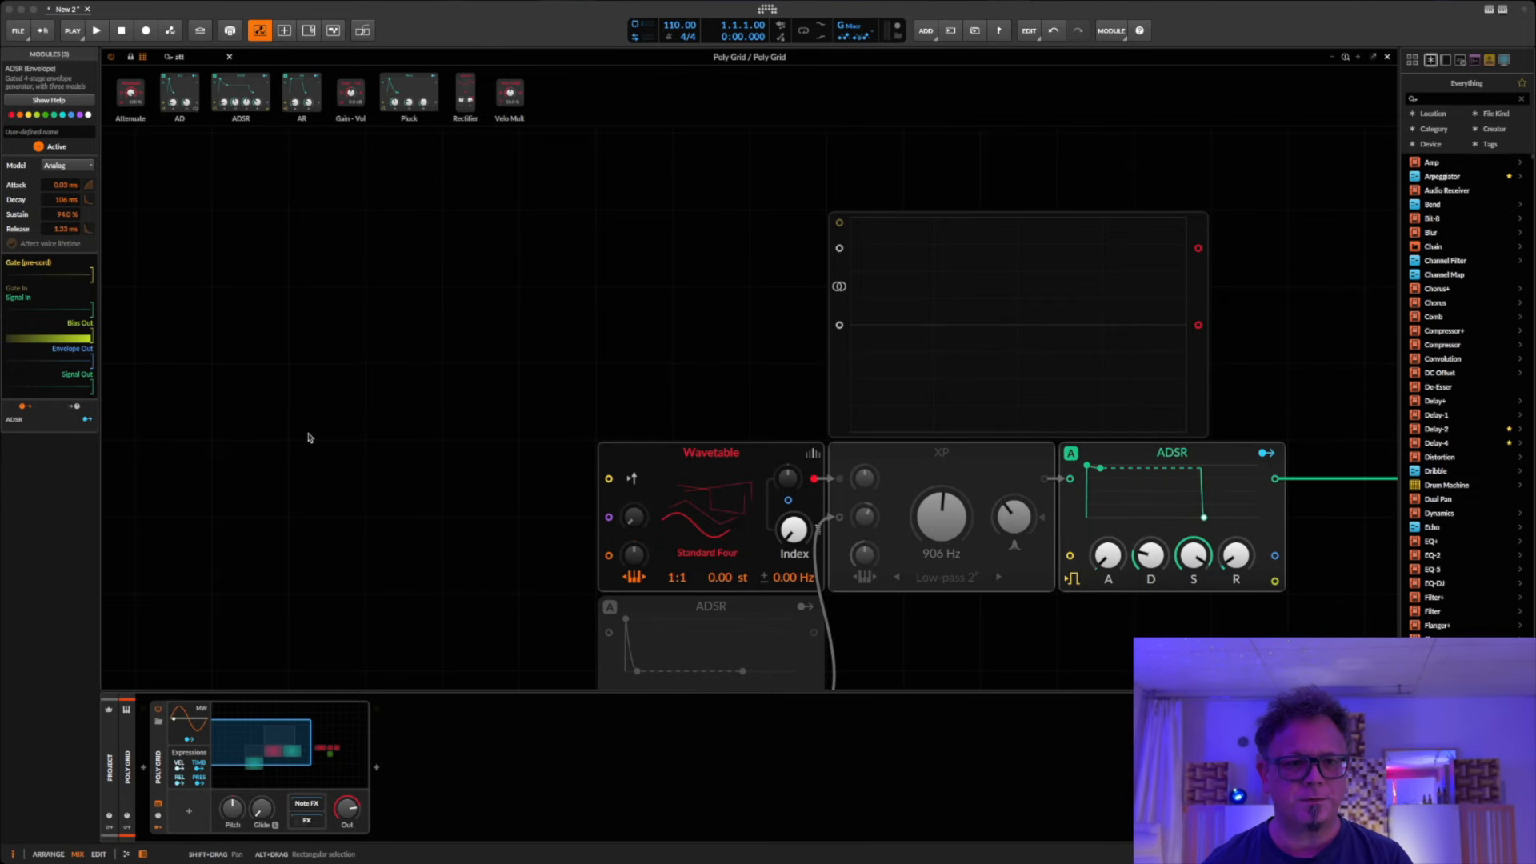
left_click(309, 437)
scroll(571, 367, "down", 2)
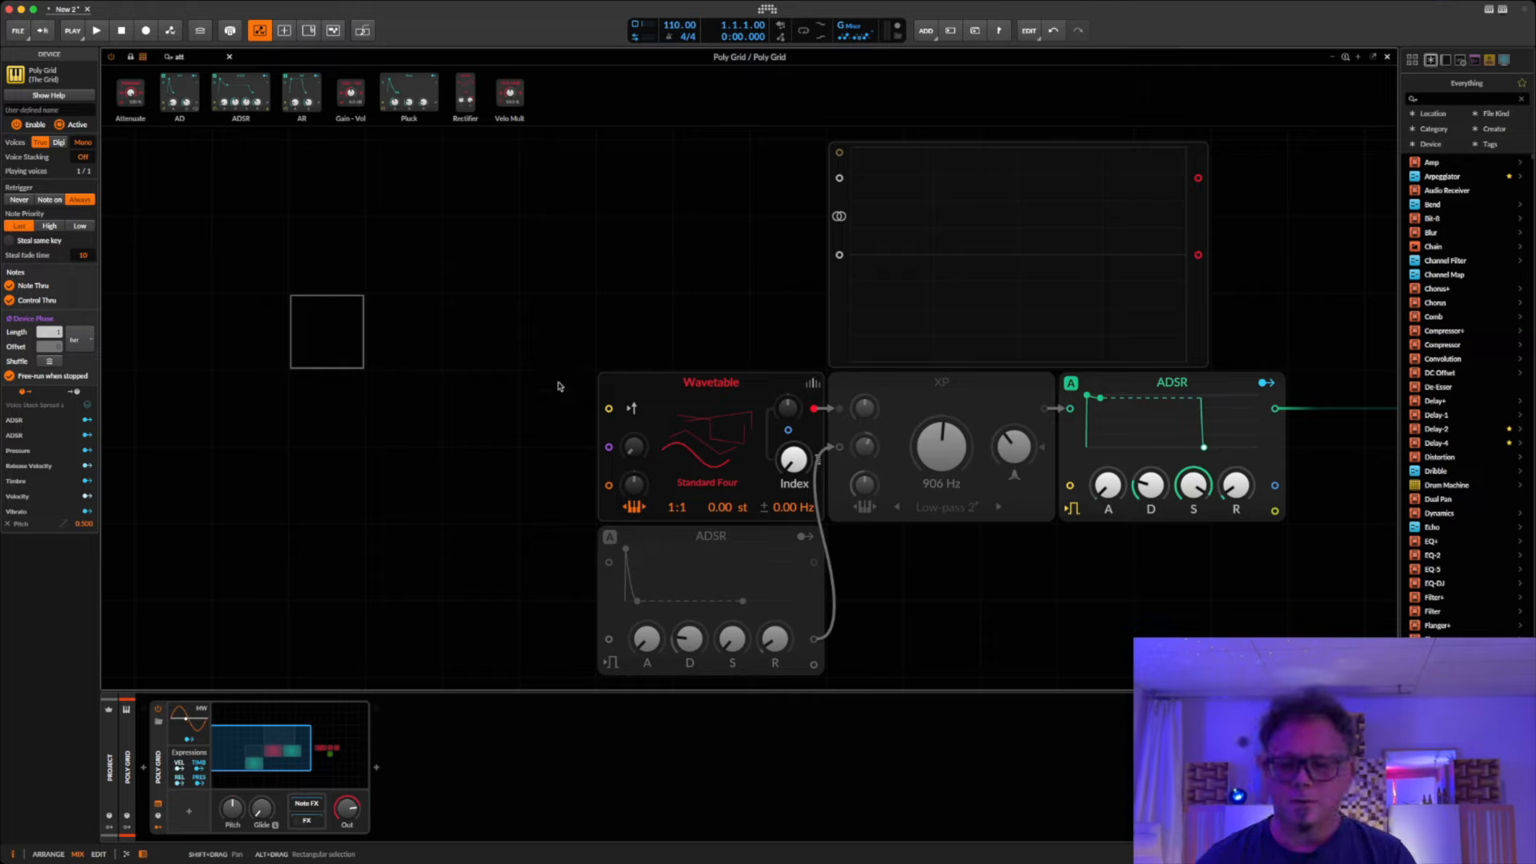
left_click(653, 388)
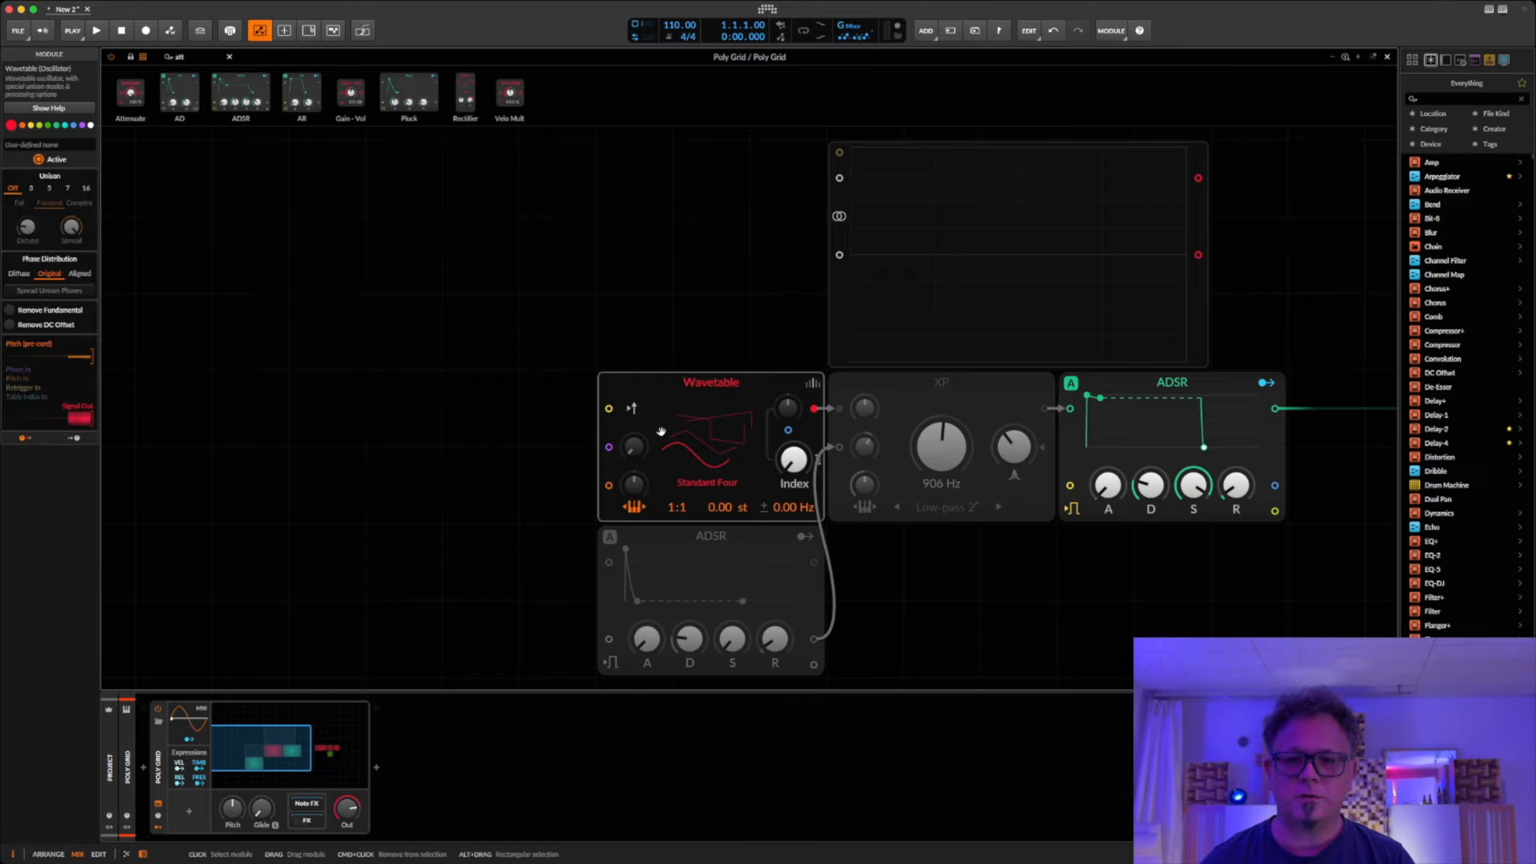
left_click(366, 346)
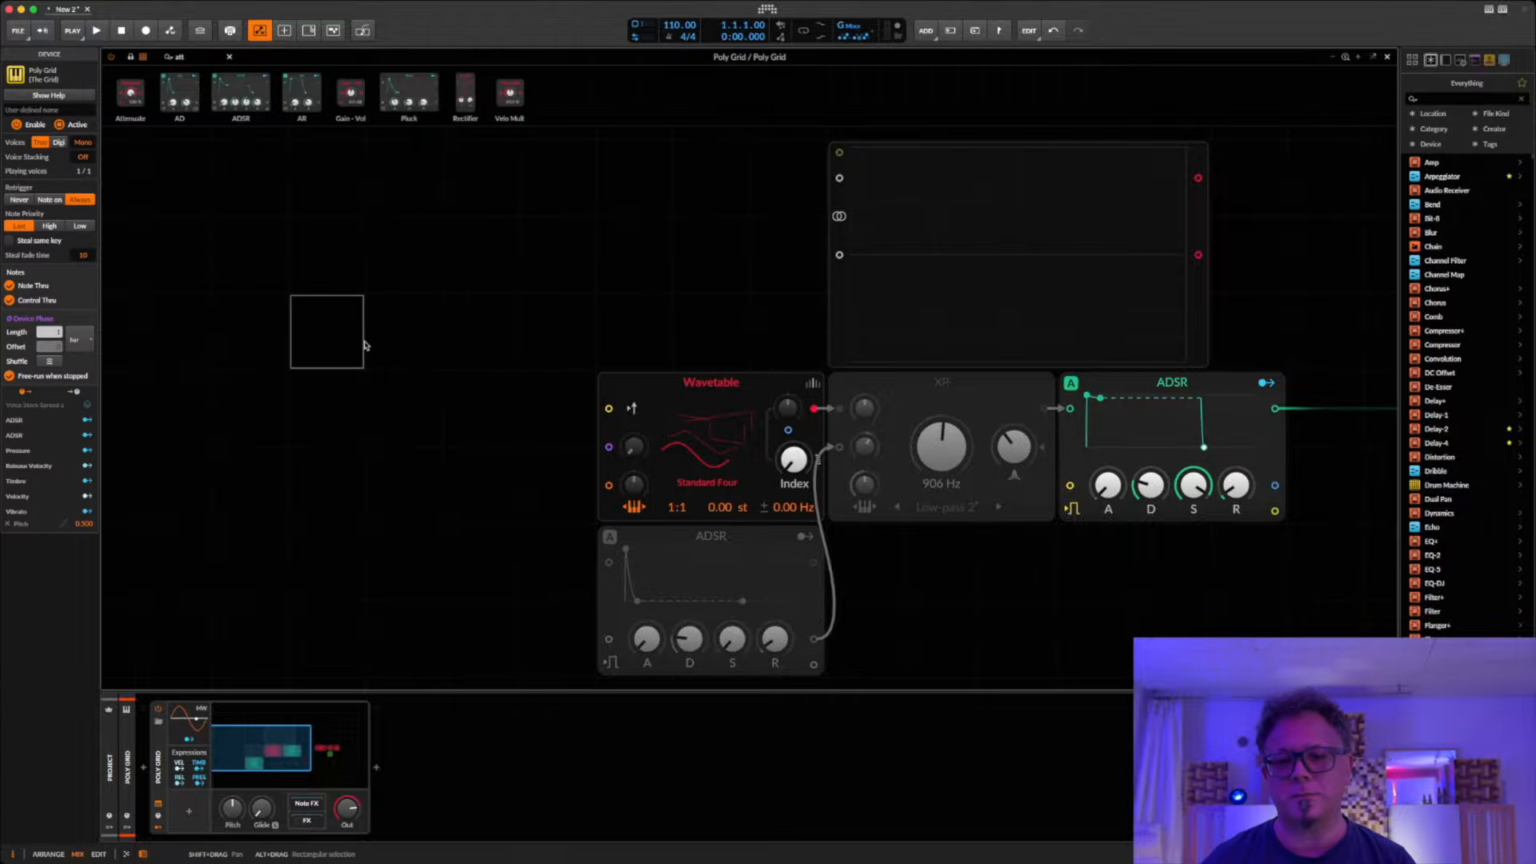
Step: Load the Clacid wavetable from the Burn in Noise category into the Wavetable module, keeping the Index at 0 %
left_click(691, 440)
left_click(755, 246)
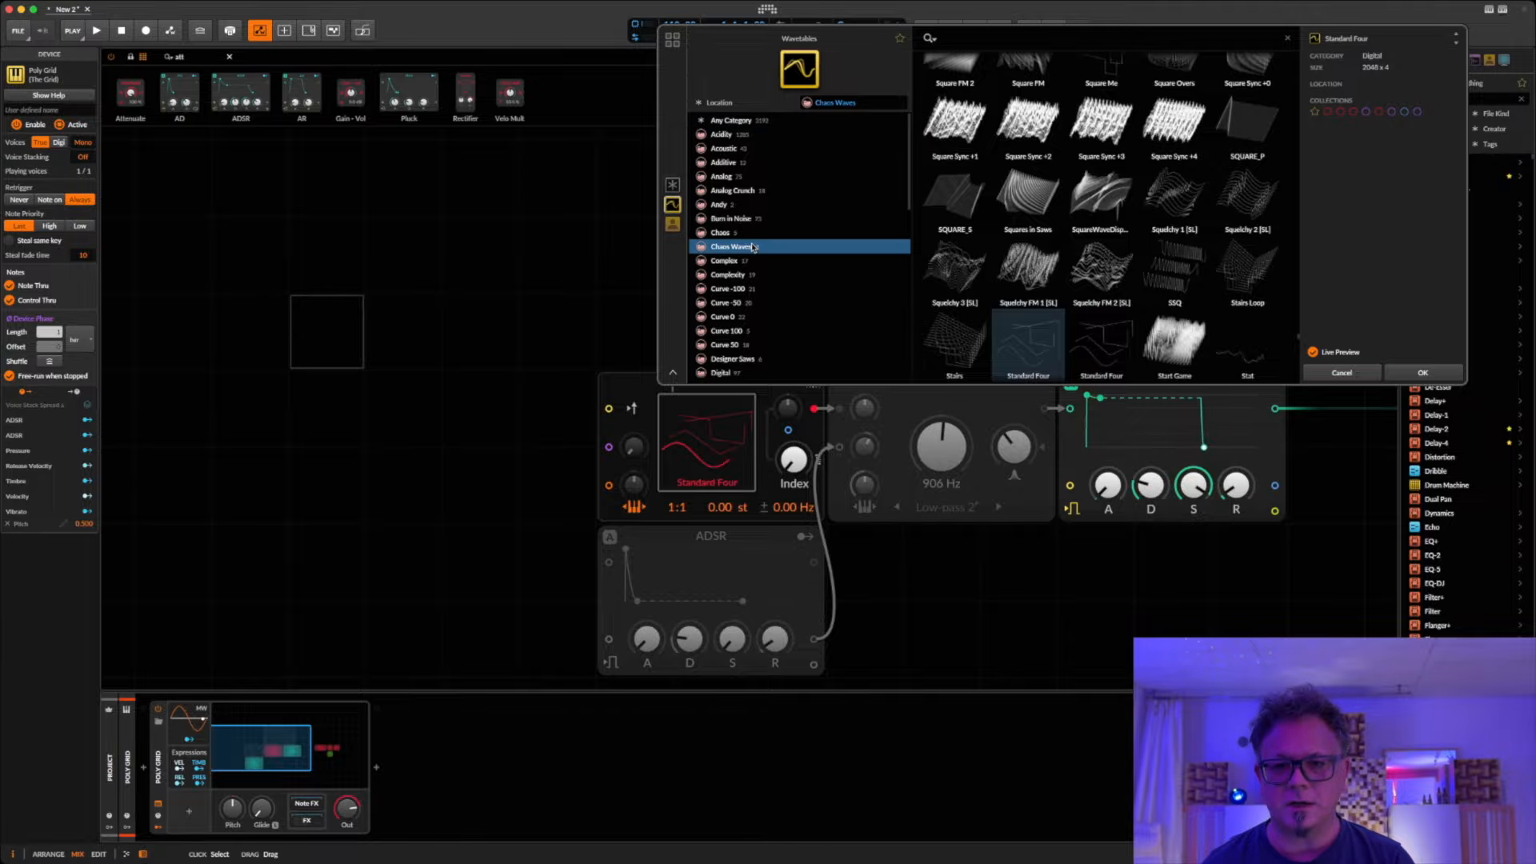
left_click(765, 218)
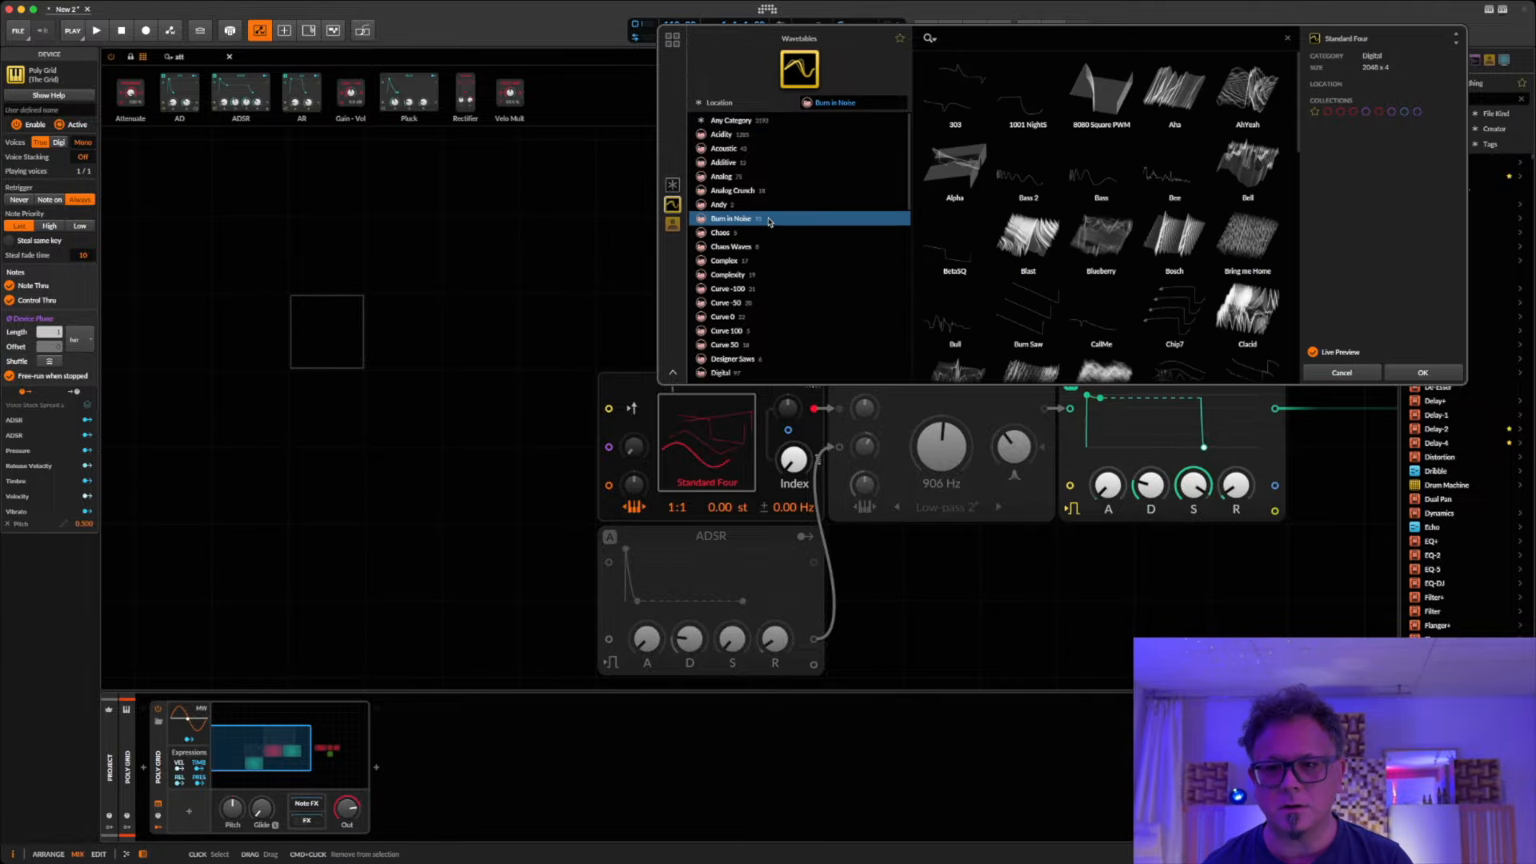
left_click(1223, 303)
left_click(1223, 302)
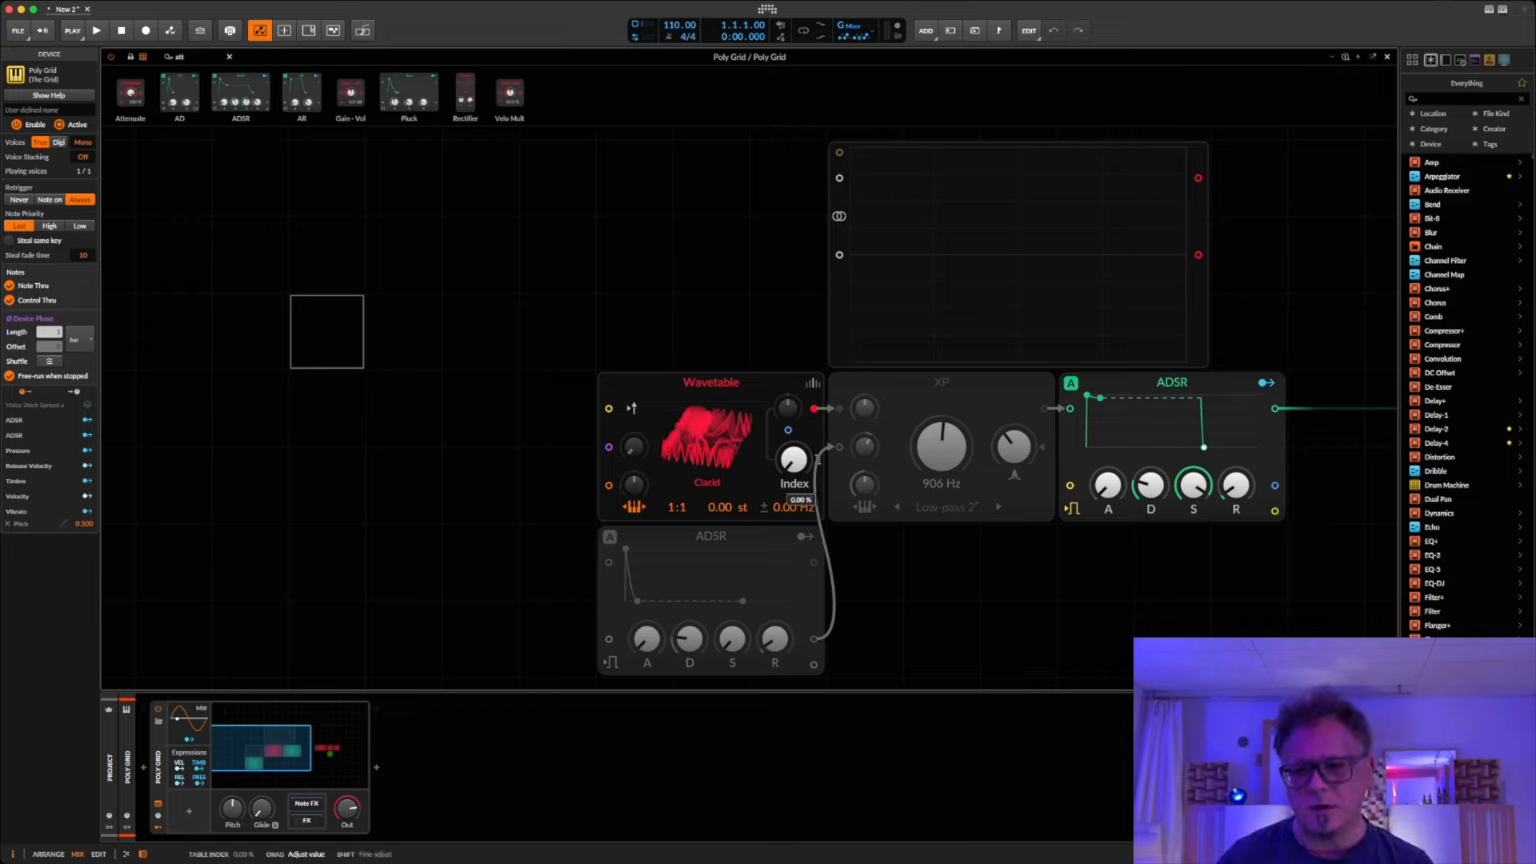
left_click_drag(793, 458, 792, 529)
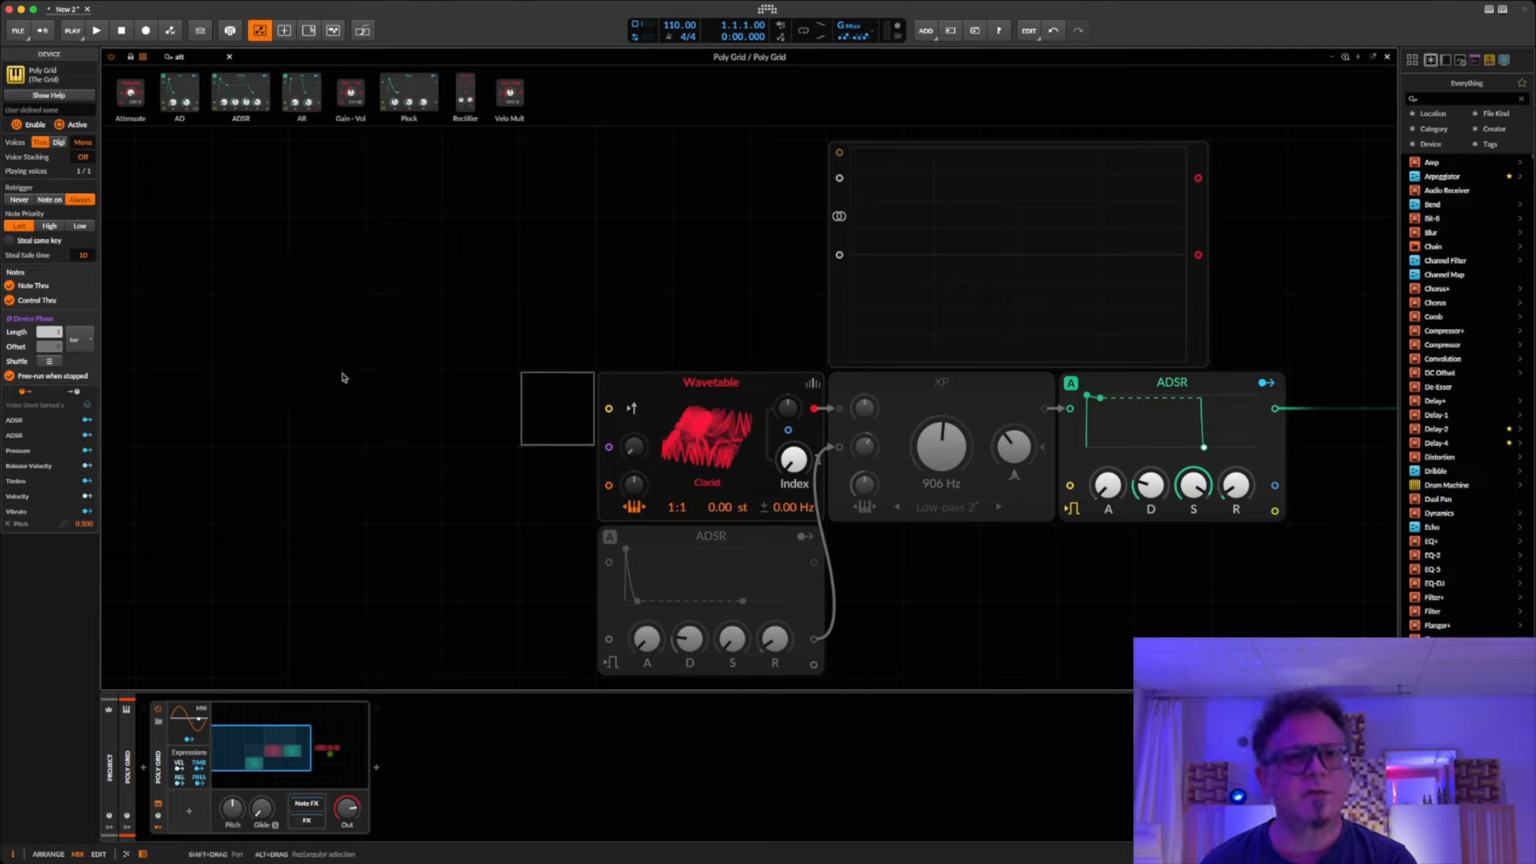
Step: Add a Phasor module and an LFO module beside it, with the Phasor output feeding the LFO's phase input
left_click(229, 58)
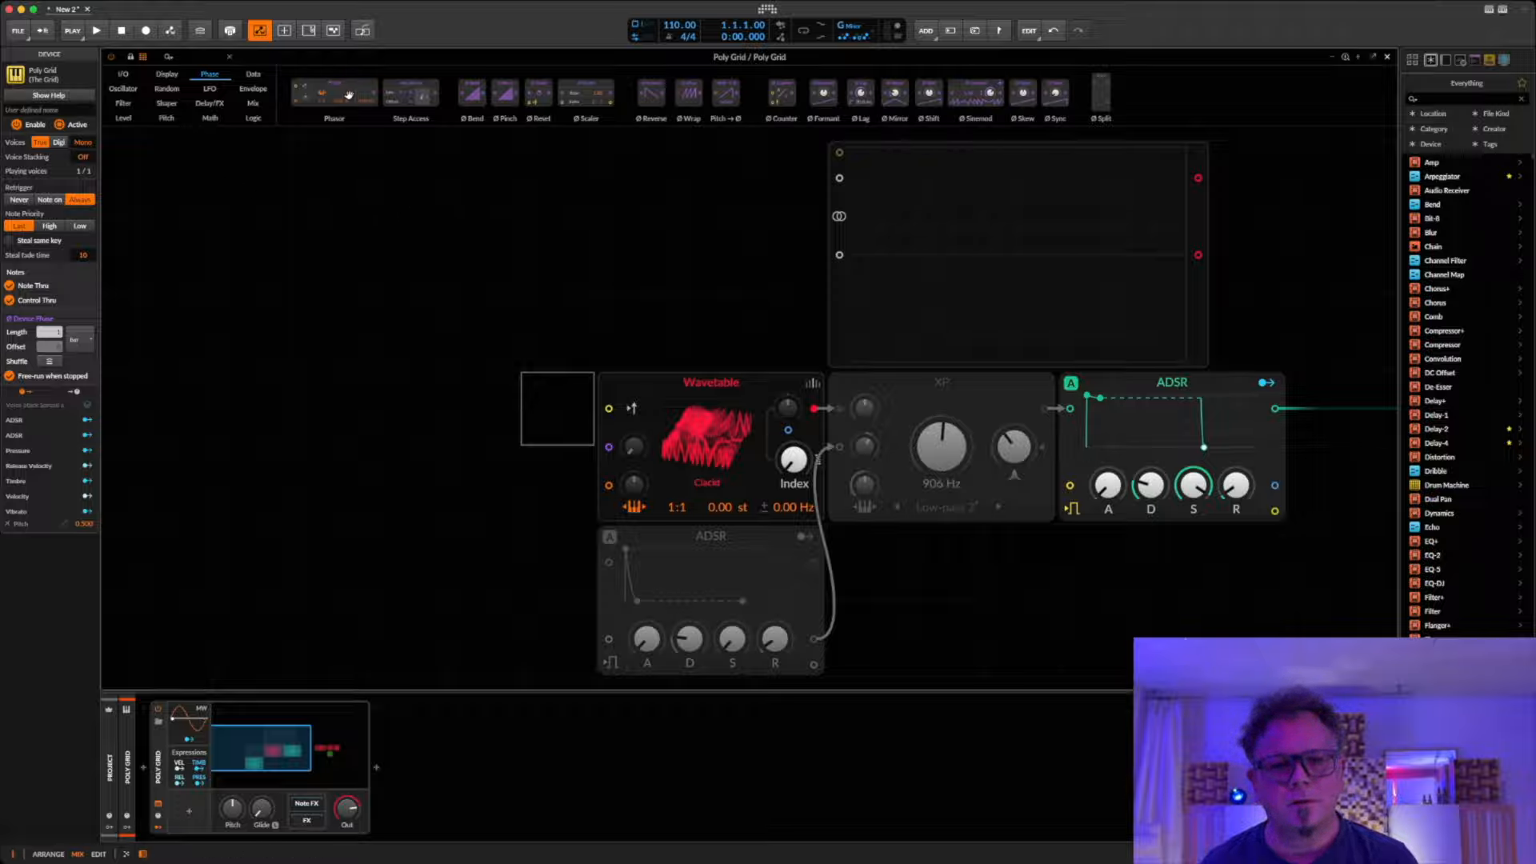
left_click_drag(334, 95, 136, 368)
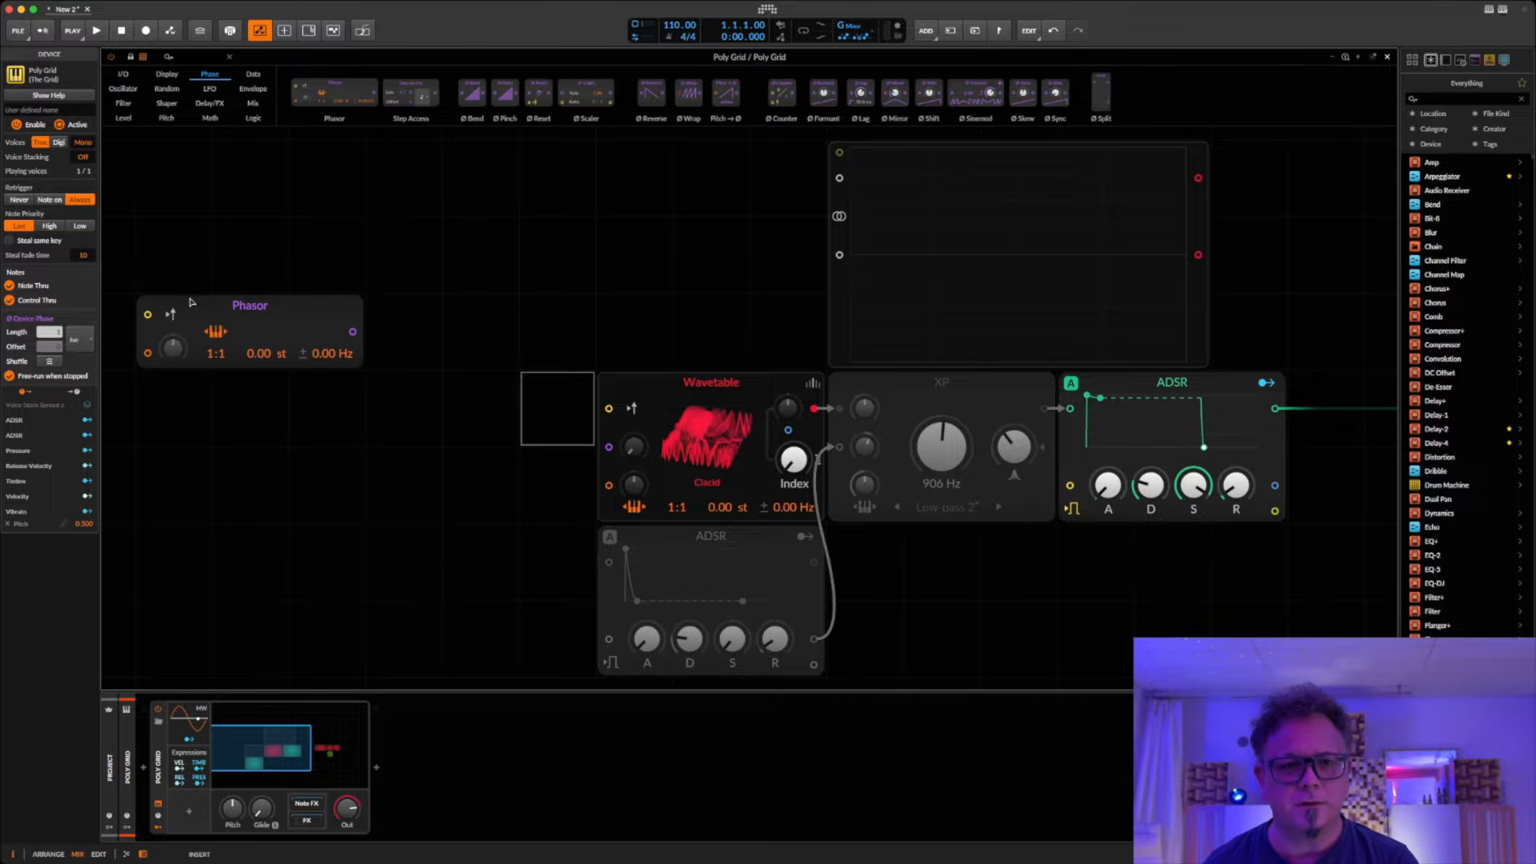
left_click(209, 89)
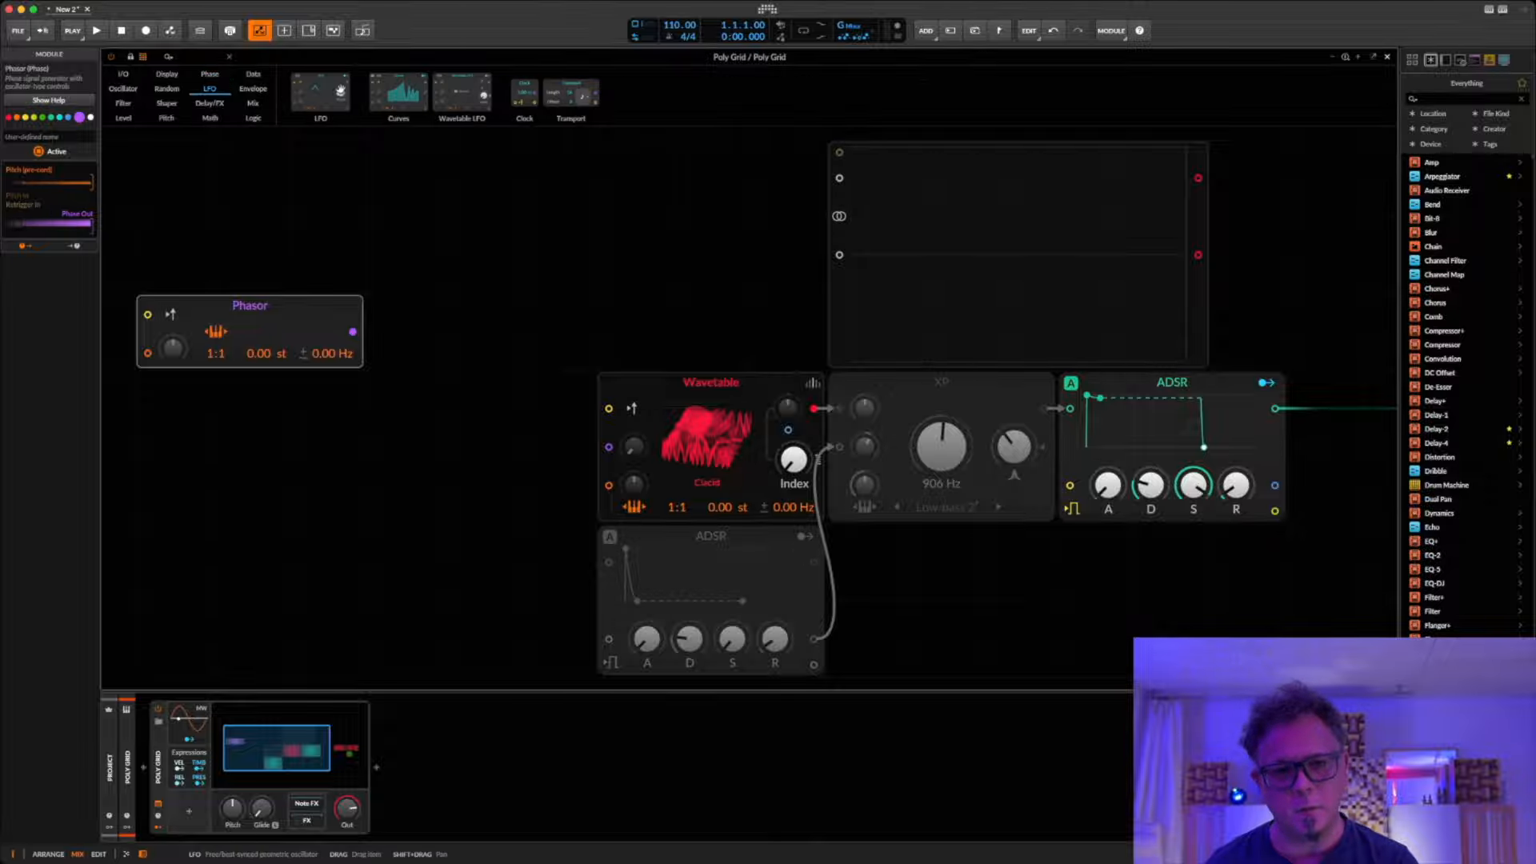
left_click_drag(330, 102, 378, 293)
Step: Configure the LFO with a phase modulation amount of 100 %, the Hold timebase and a sine waveshape
left_click(403, 294, "super")
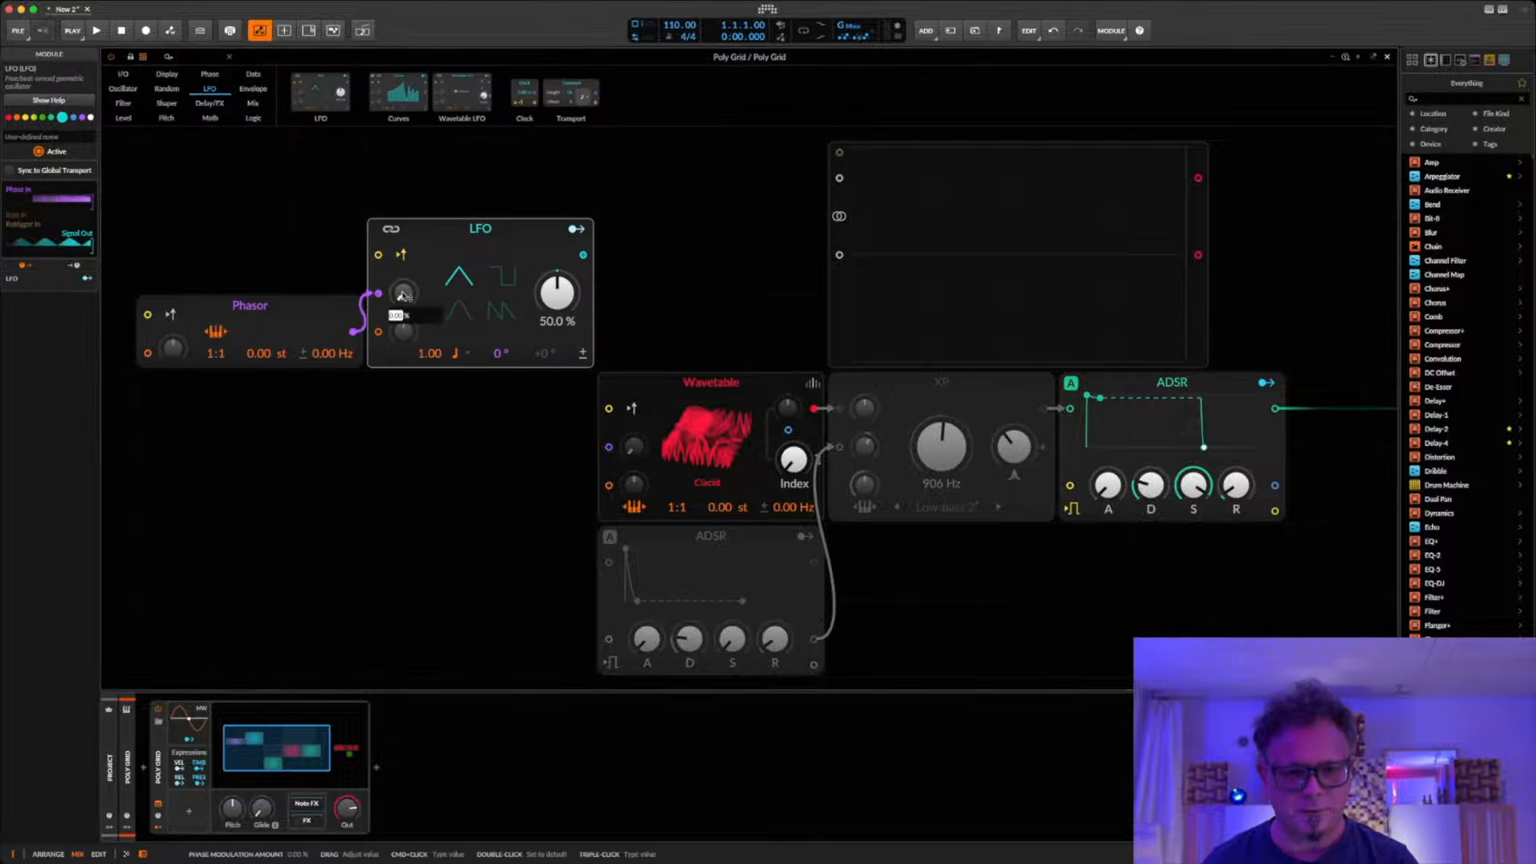
type("100")
key("Return")
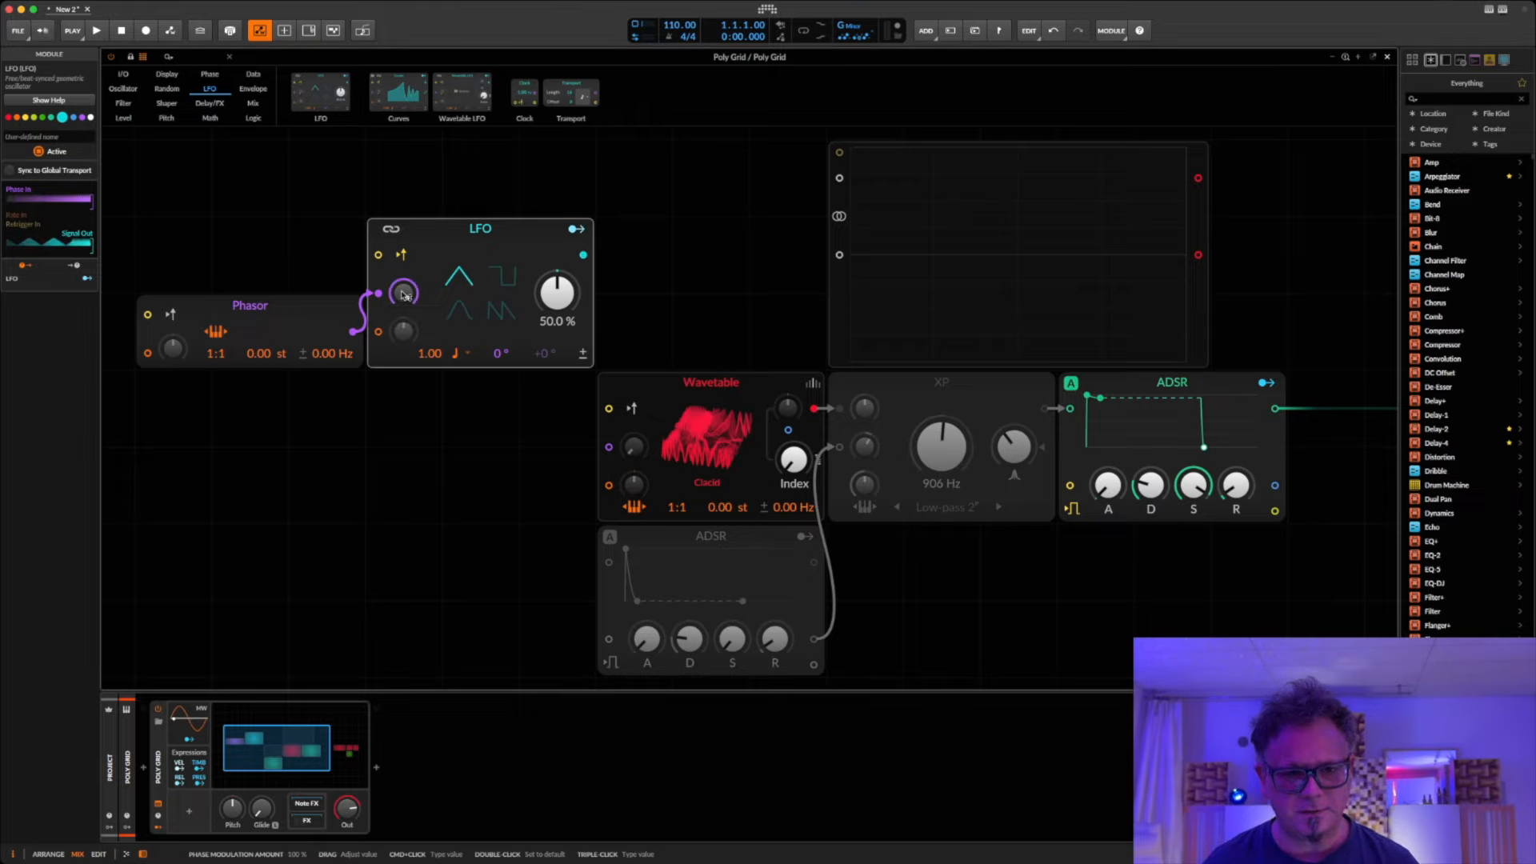
left_click(459, 353)
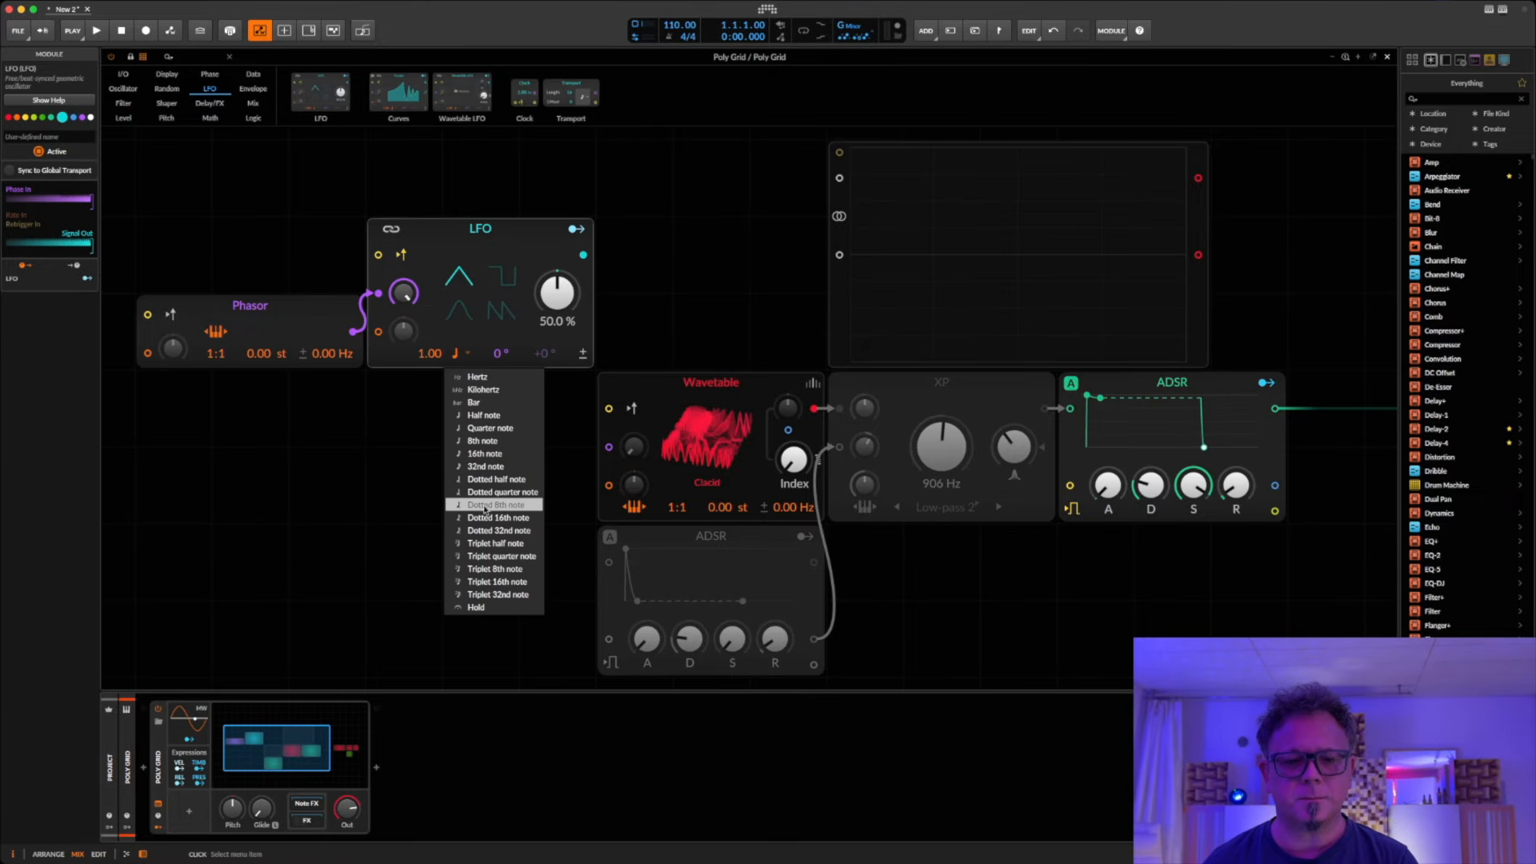
left_click(528, 608)
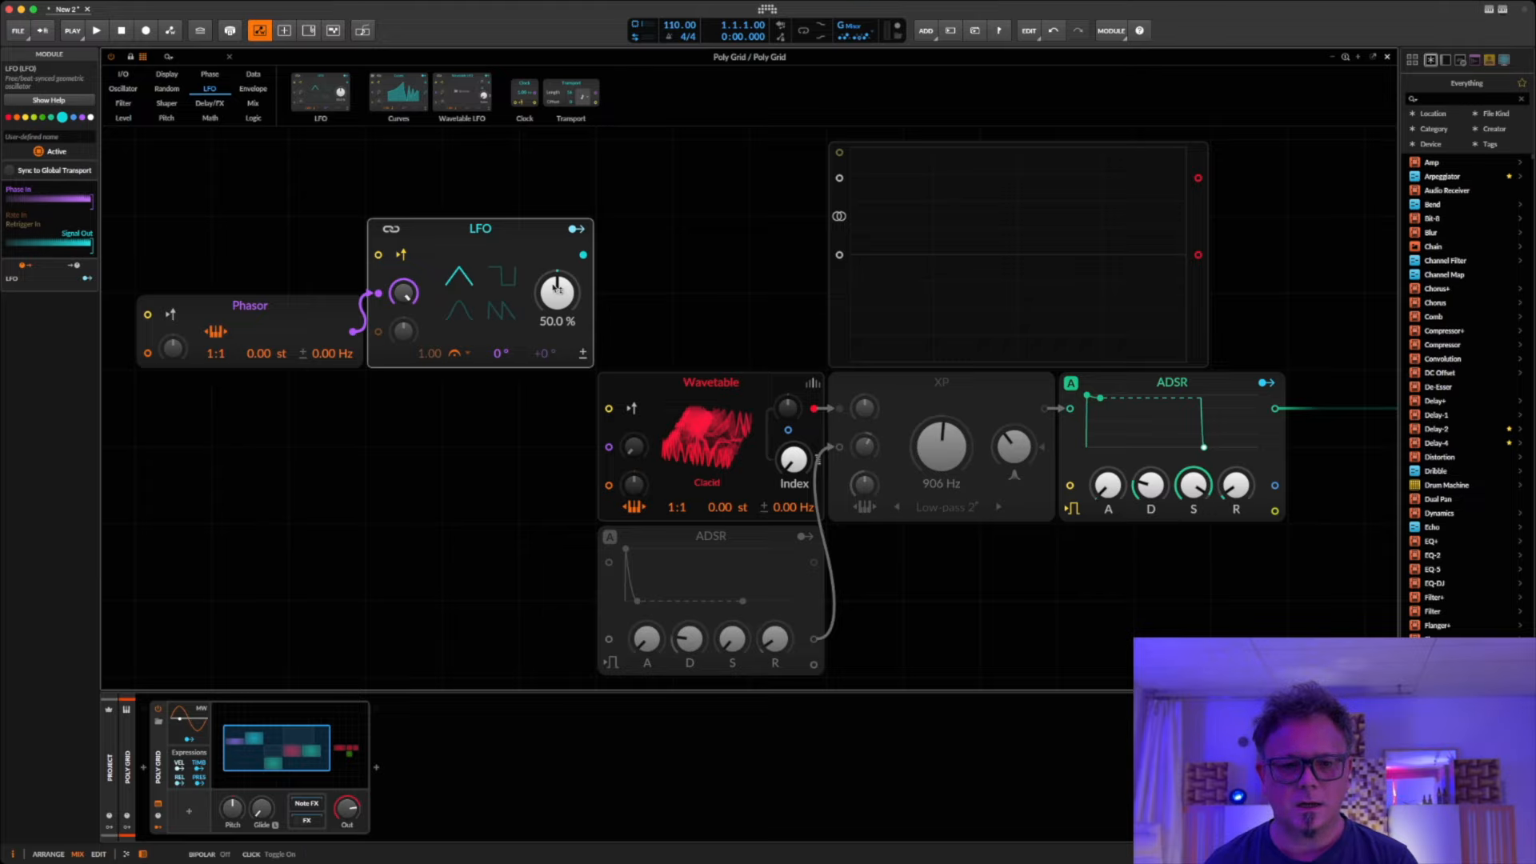
left_click(454, 317)
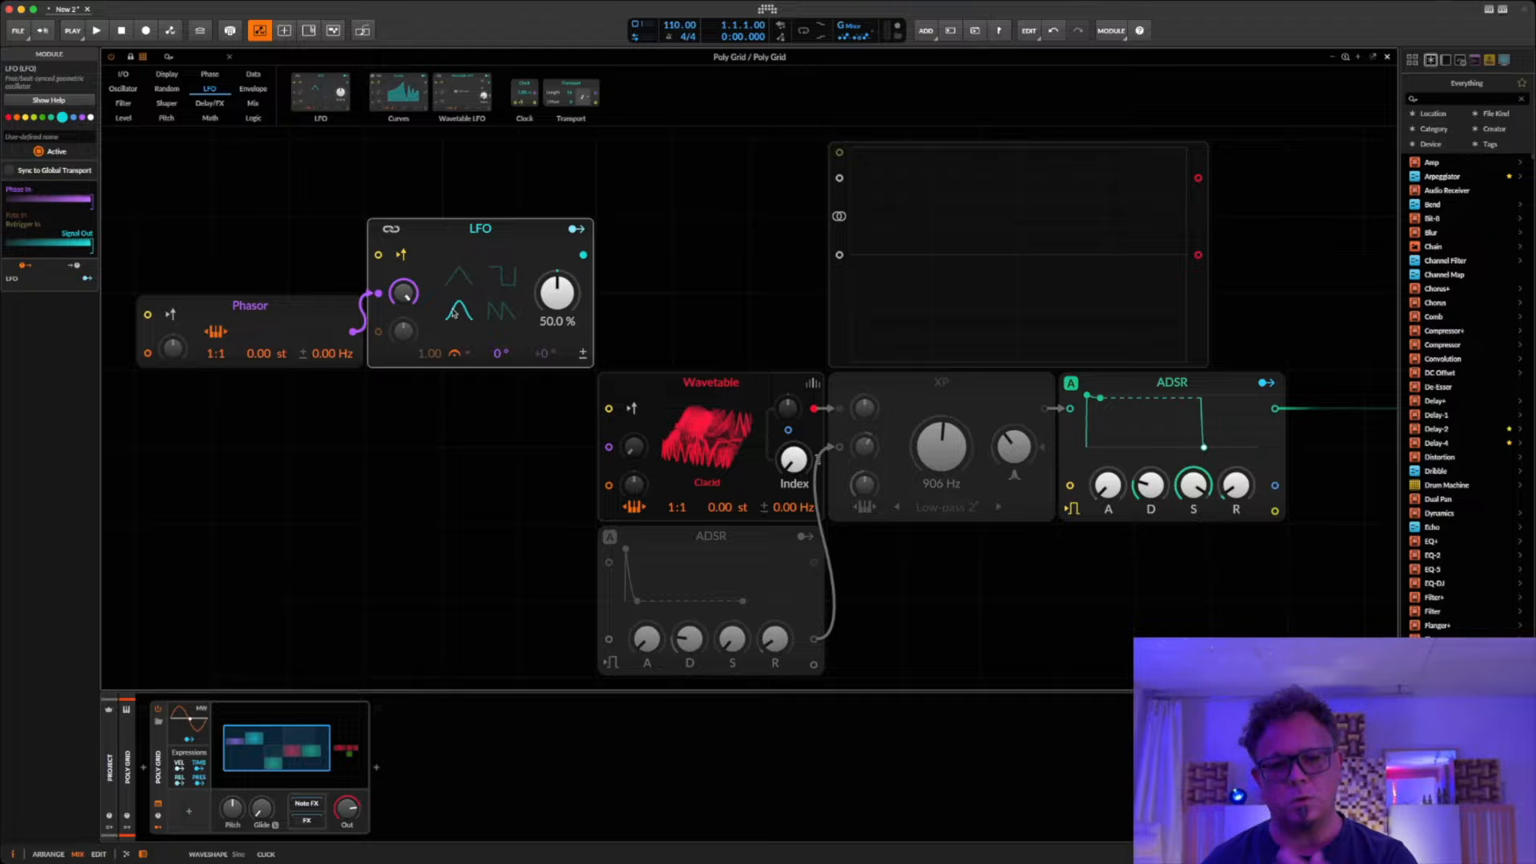
Step: Move the Phasor and LFO up one grid row and attach a Stereo Split module to the LFO's output
left_click_drag(268, 260, 379, 324)
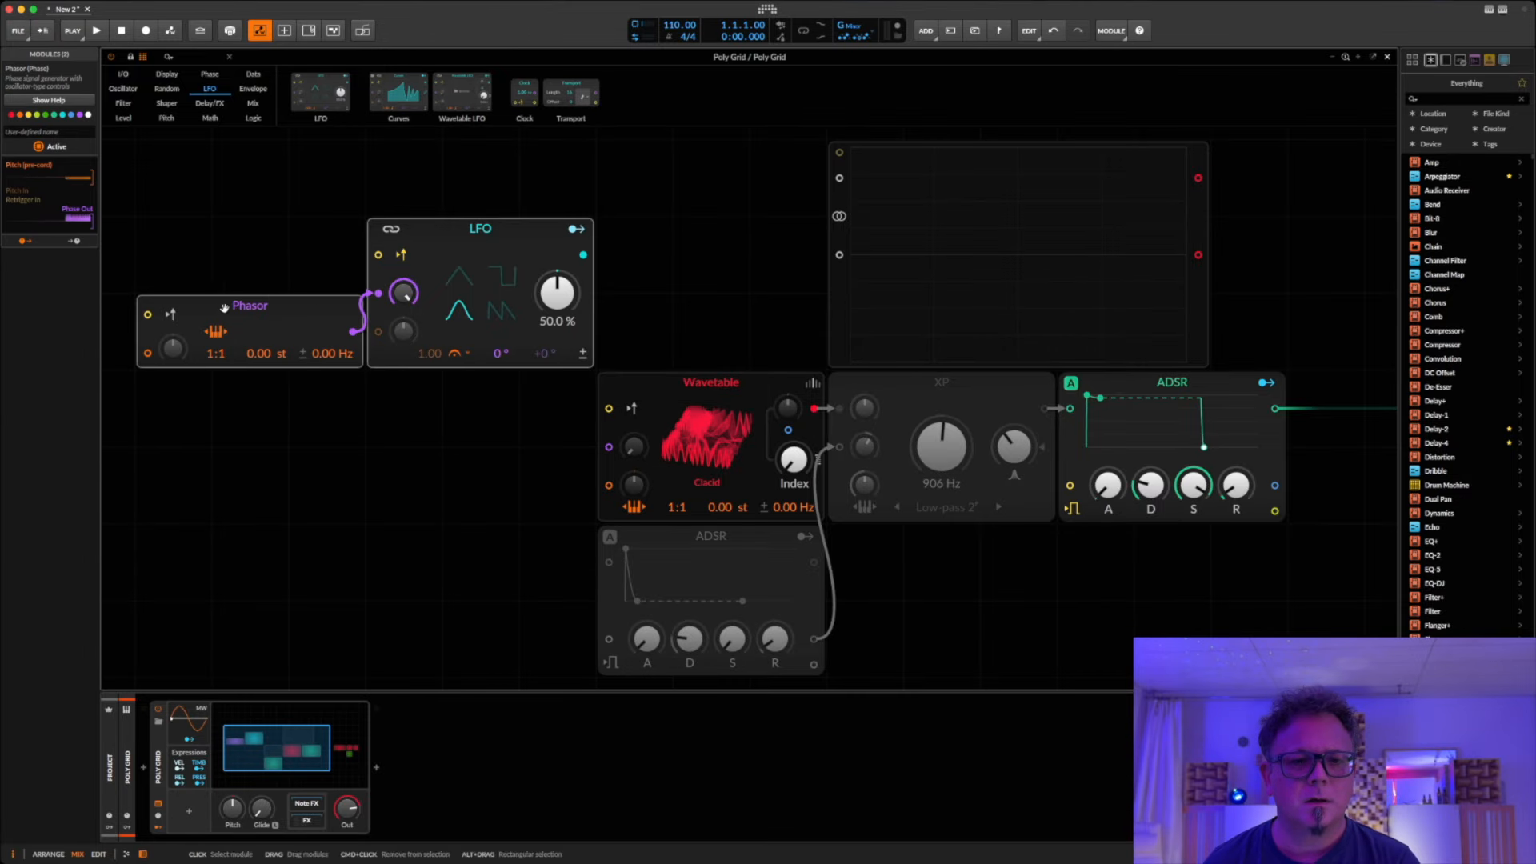
left_click_drag(259, 351, 258, 274)
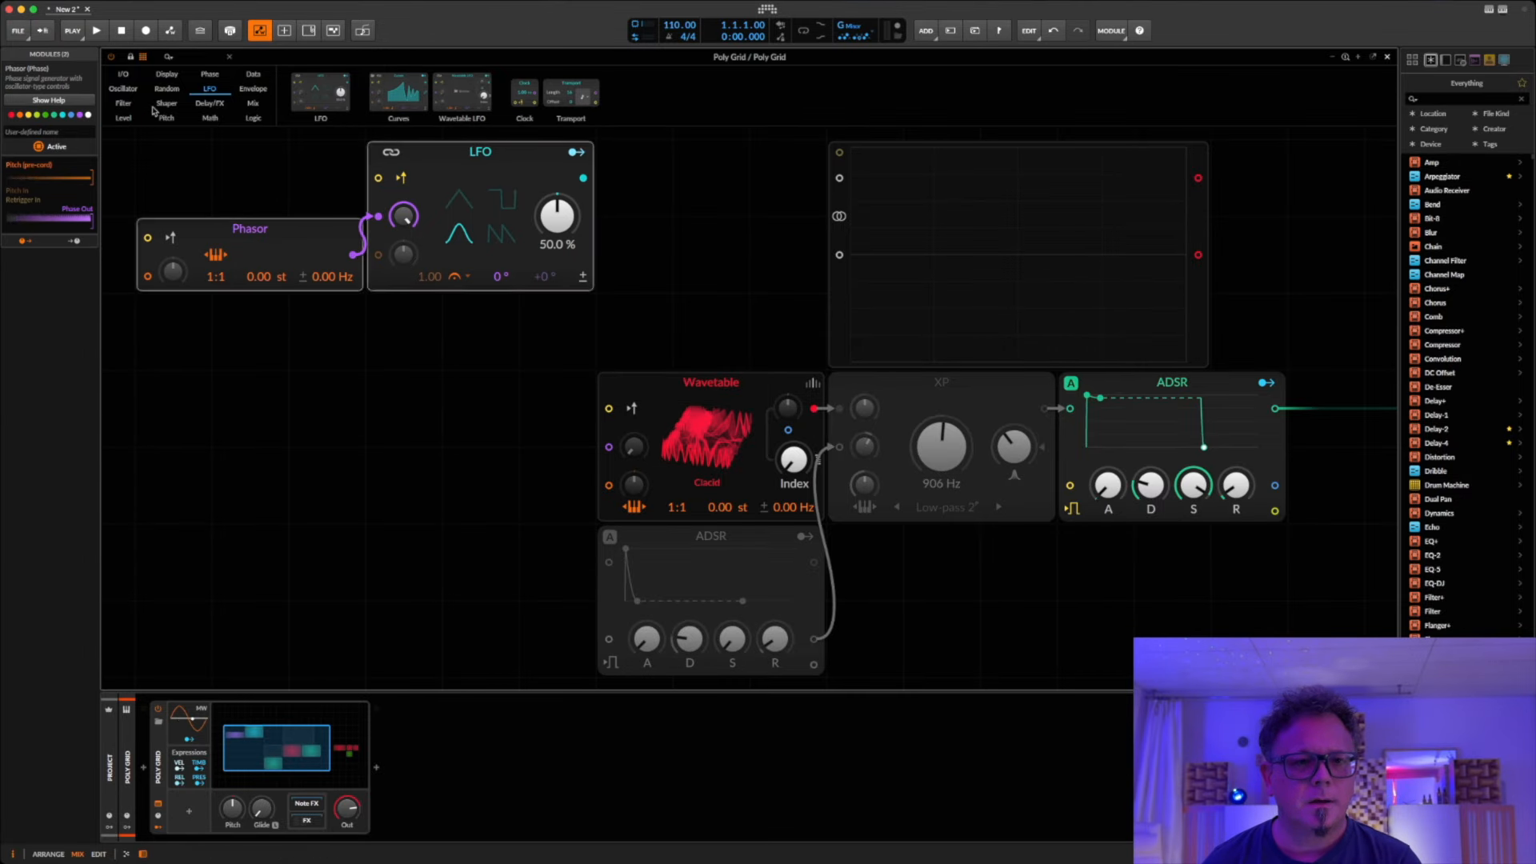
left_click(183, 57)
type("ste")
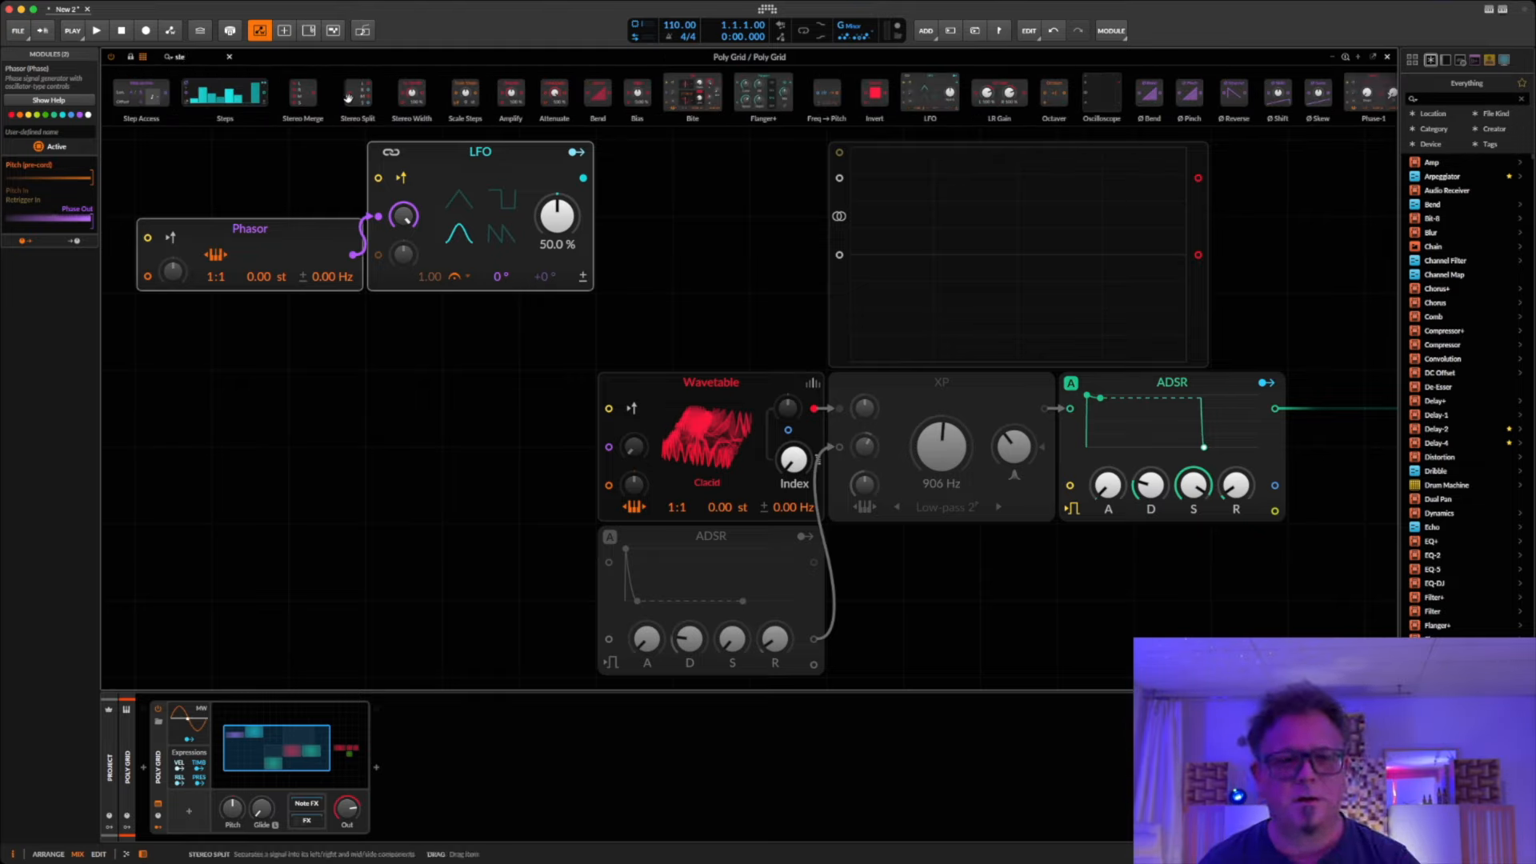
left_click_drag(306, 90, 588, 184)
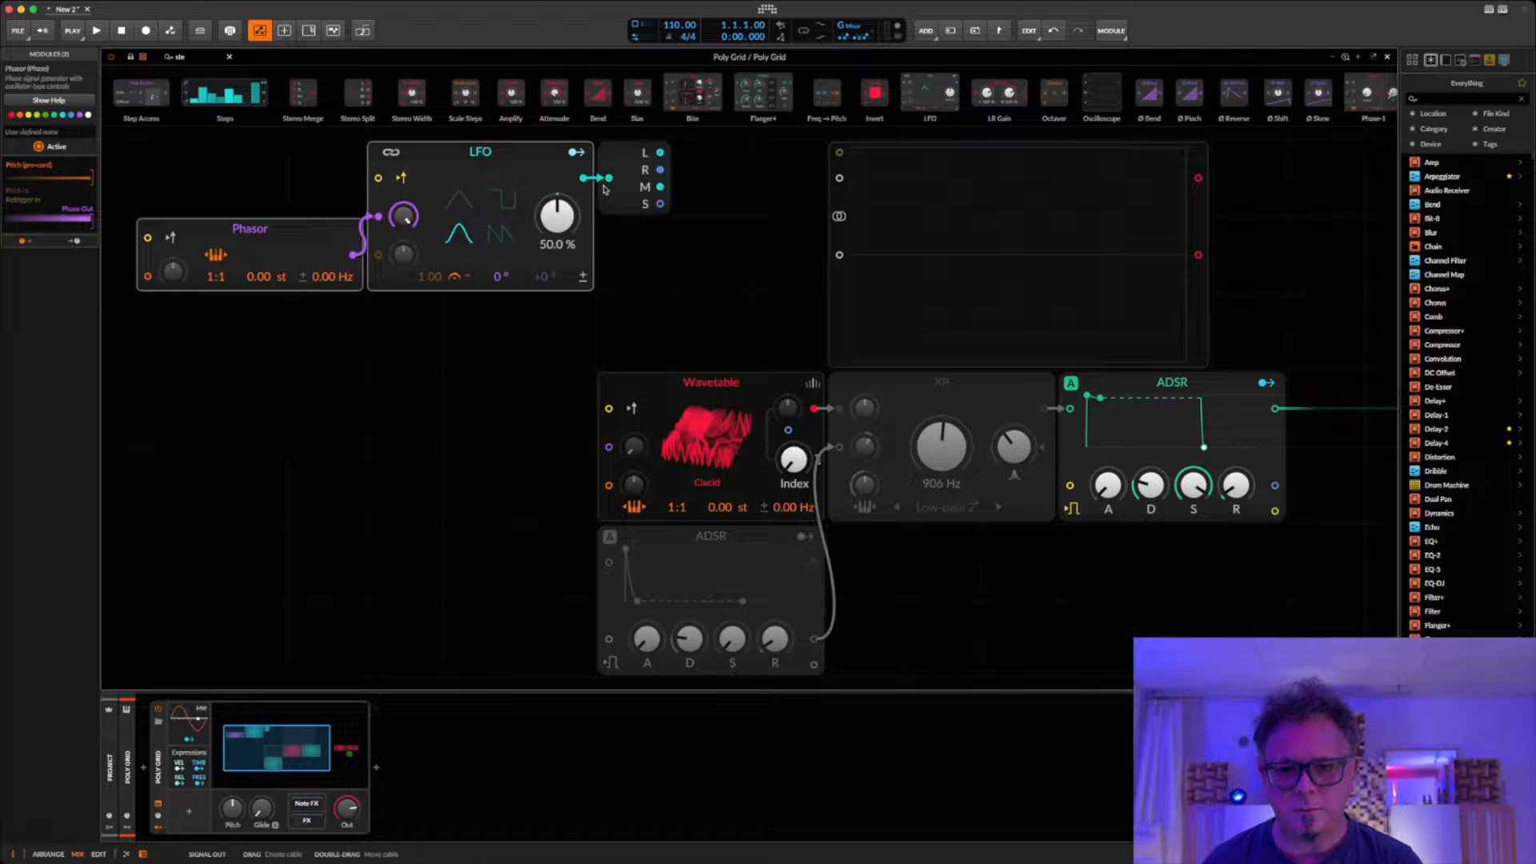
Step: Add two Modulator Out modules, wiring one to the Stereo Split's left output and the other to its right output
right_click(719, 167)
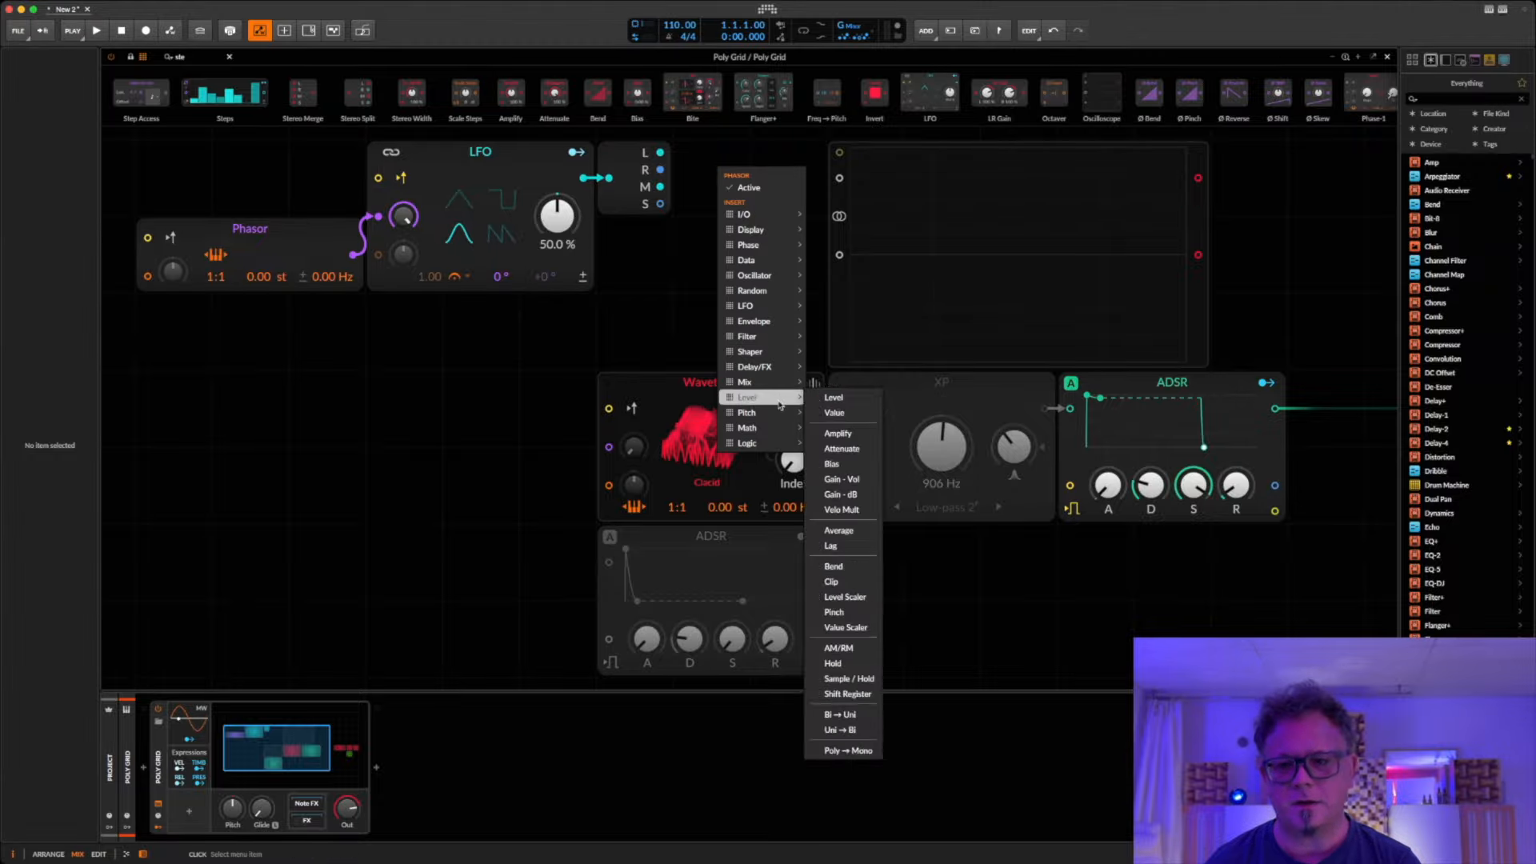
mouse_move(788, 214)
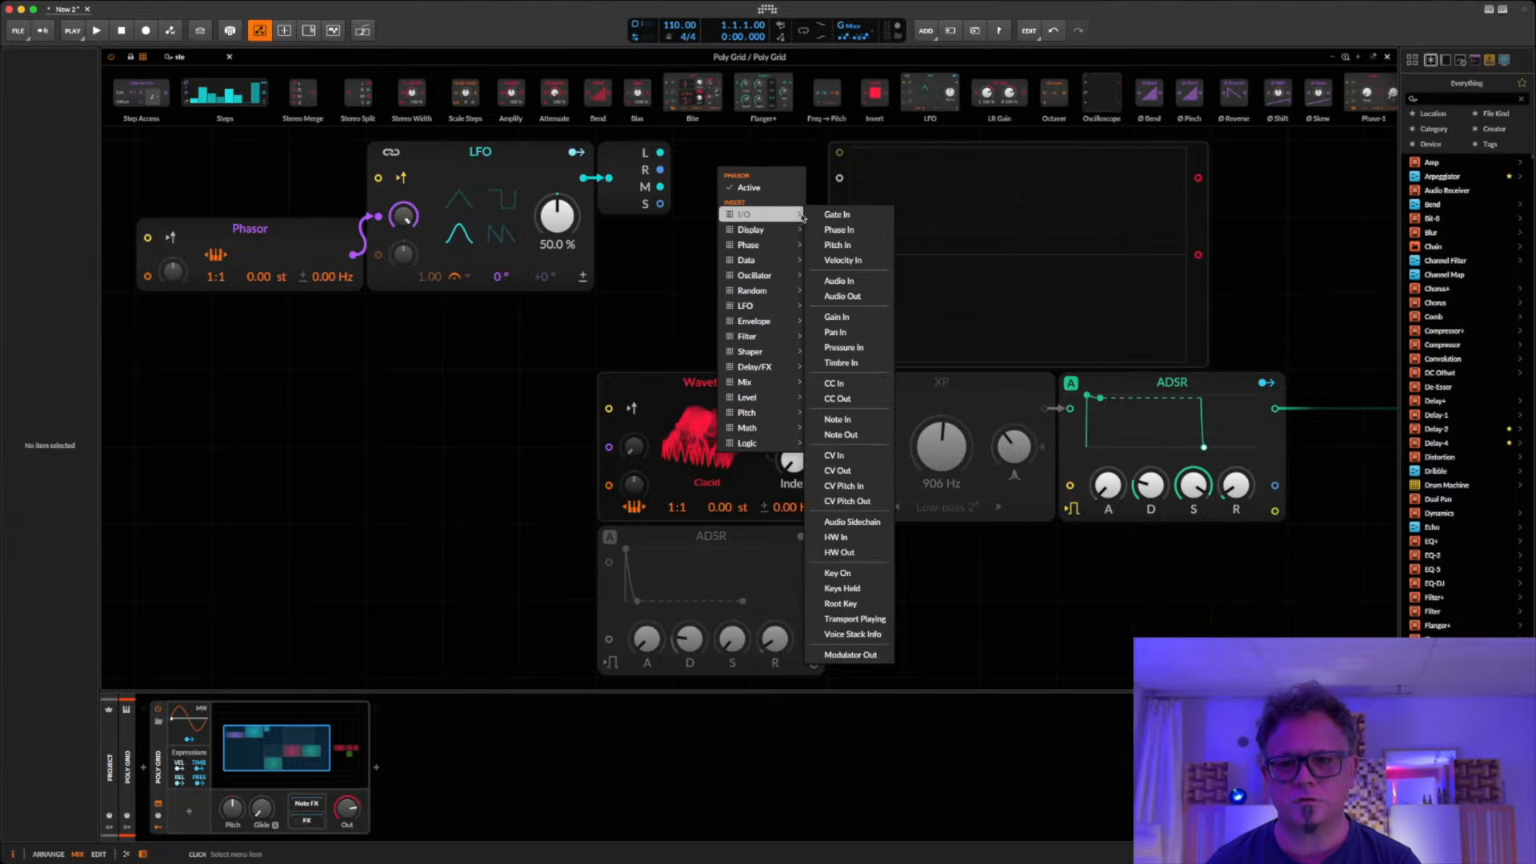
left_click(850, 654)
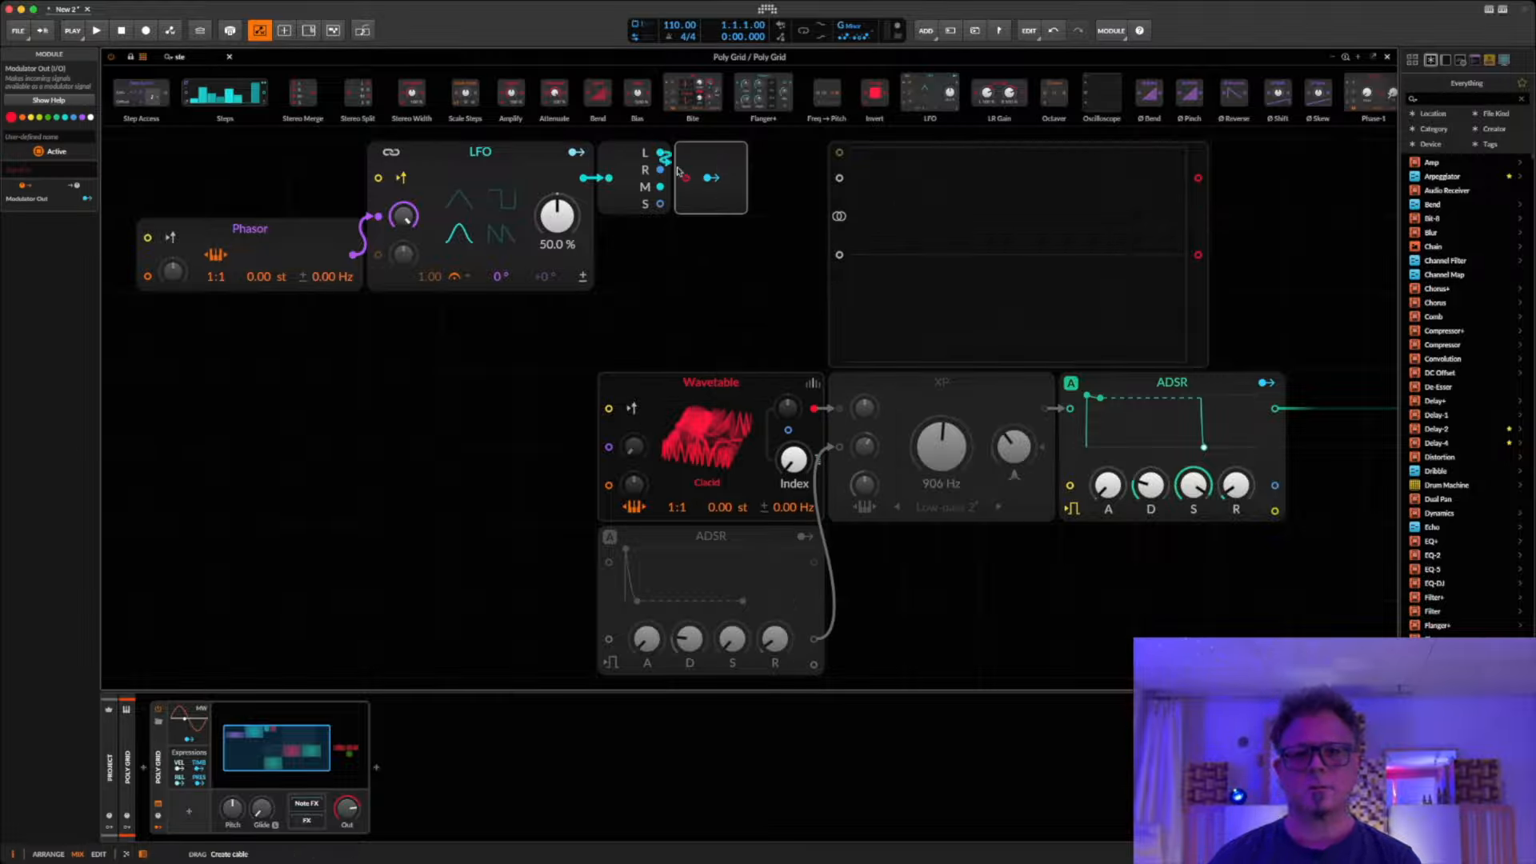
left_click_drag(660, 152, 686, 177)
key("super+d")
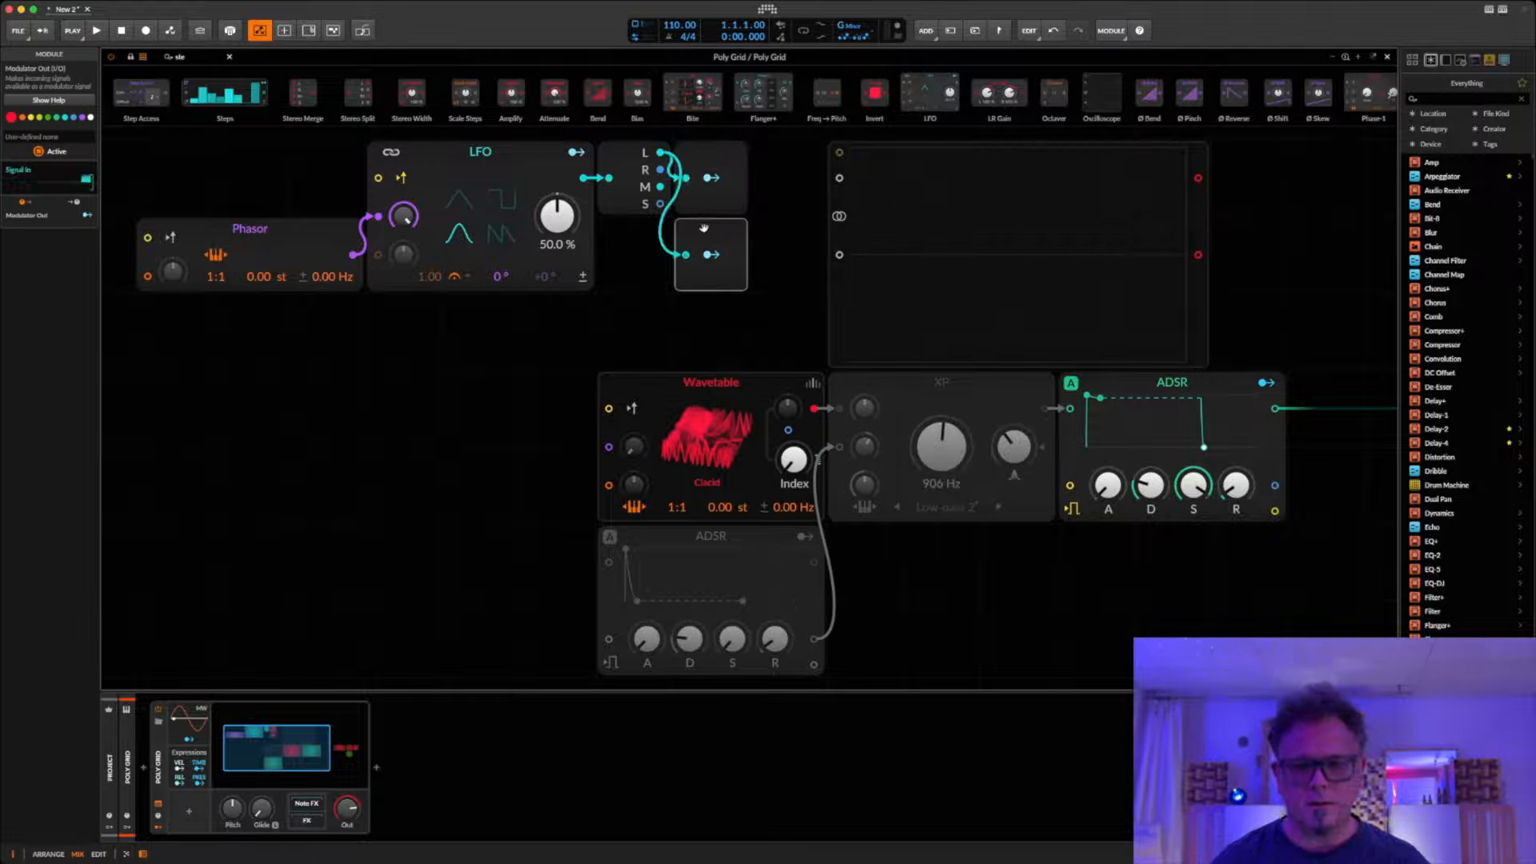
left_click_drag(685, 254, 662, 170)
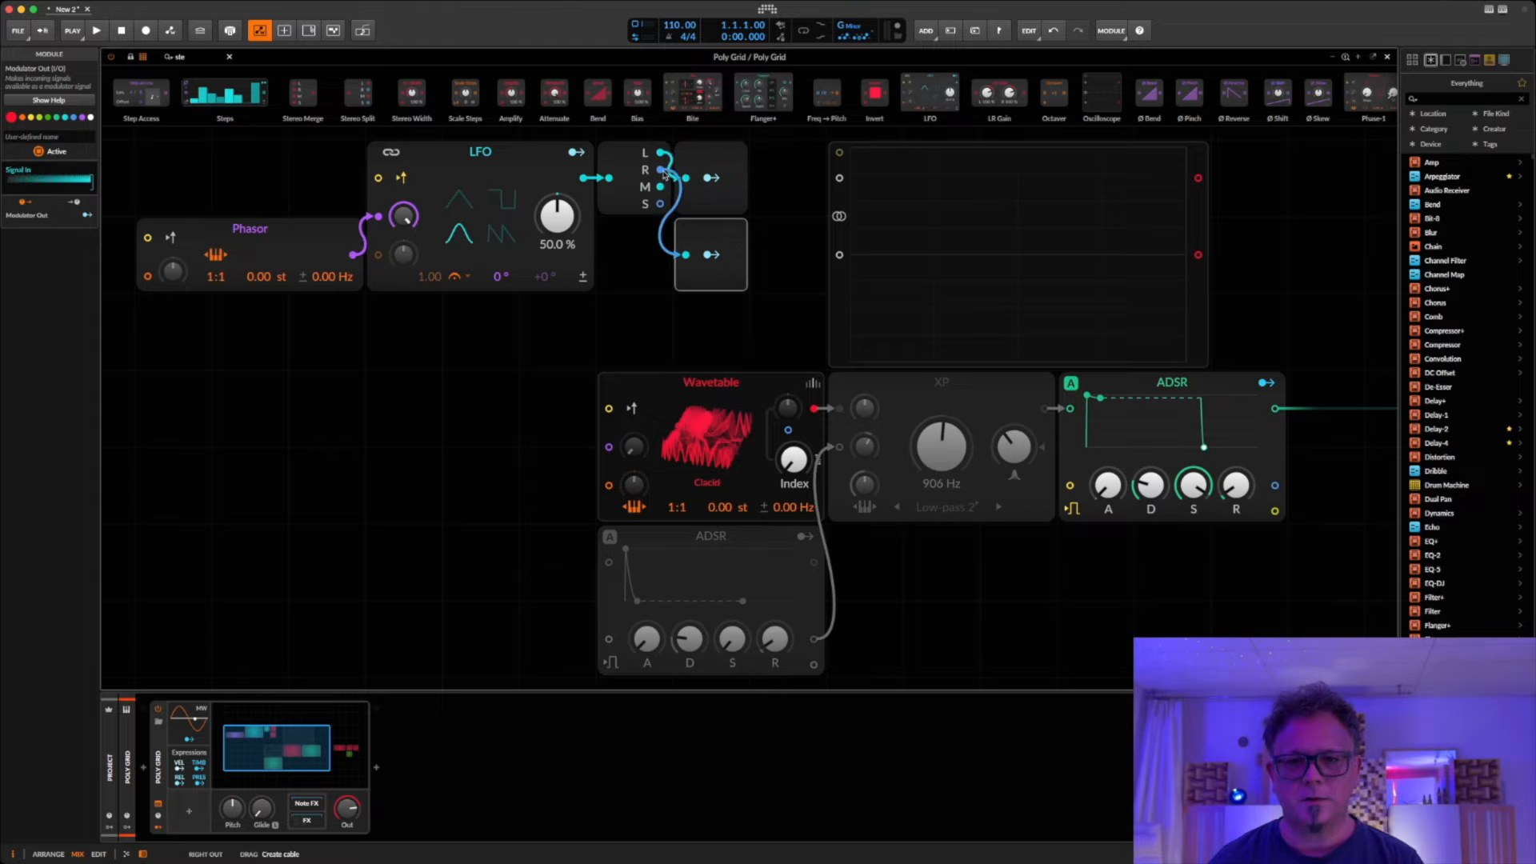
left_click(654, 184)
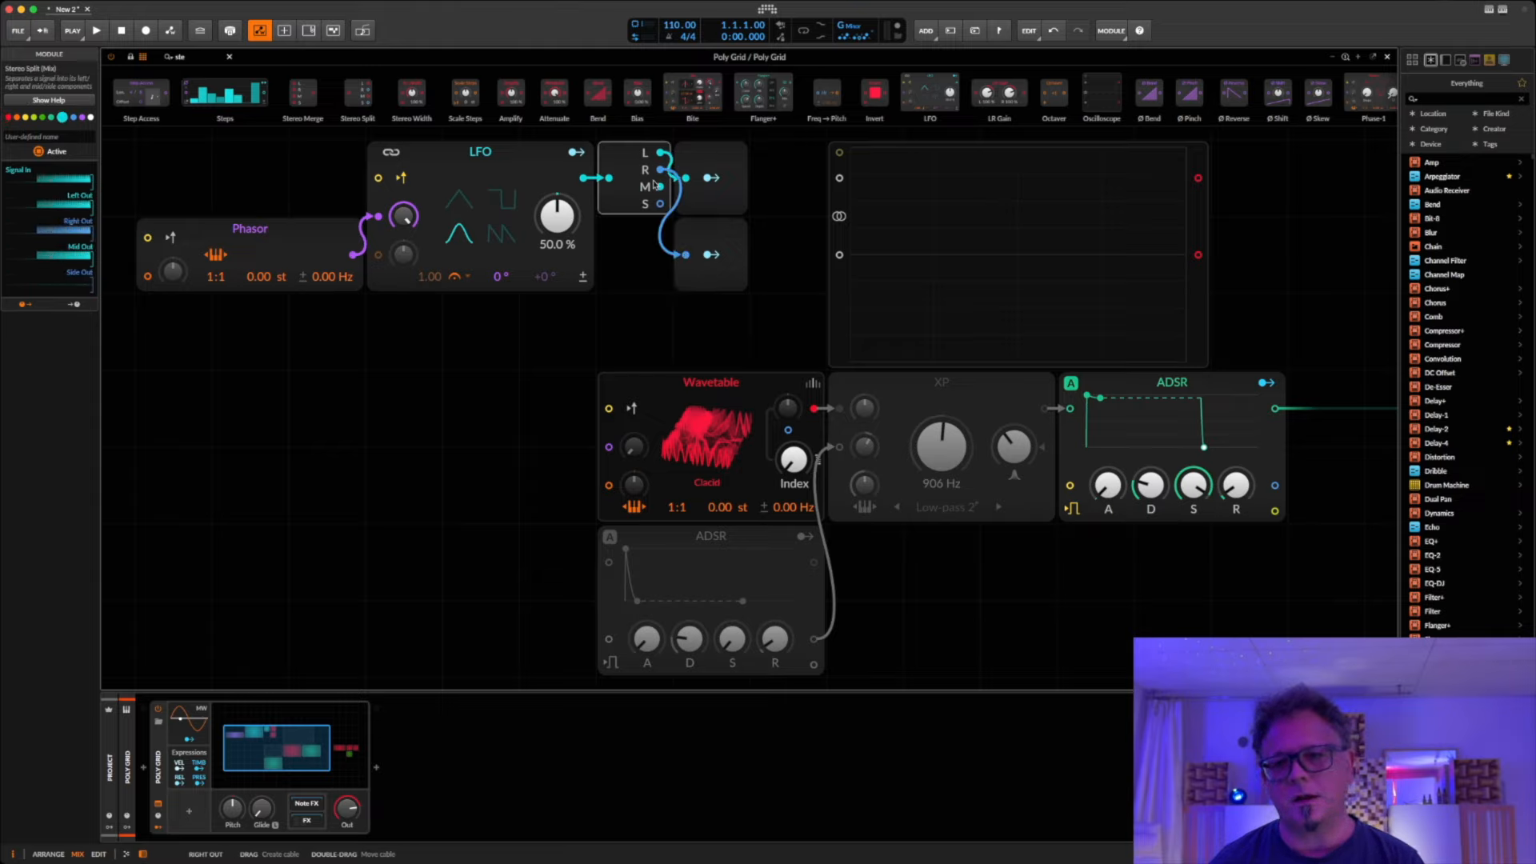
Step: Insert an XY module, enlarge it by one grid unit each way and place it beside the Wavetable module
right_click(299, 367)
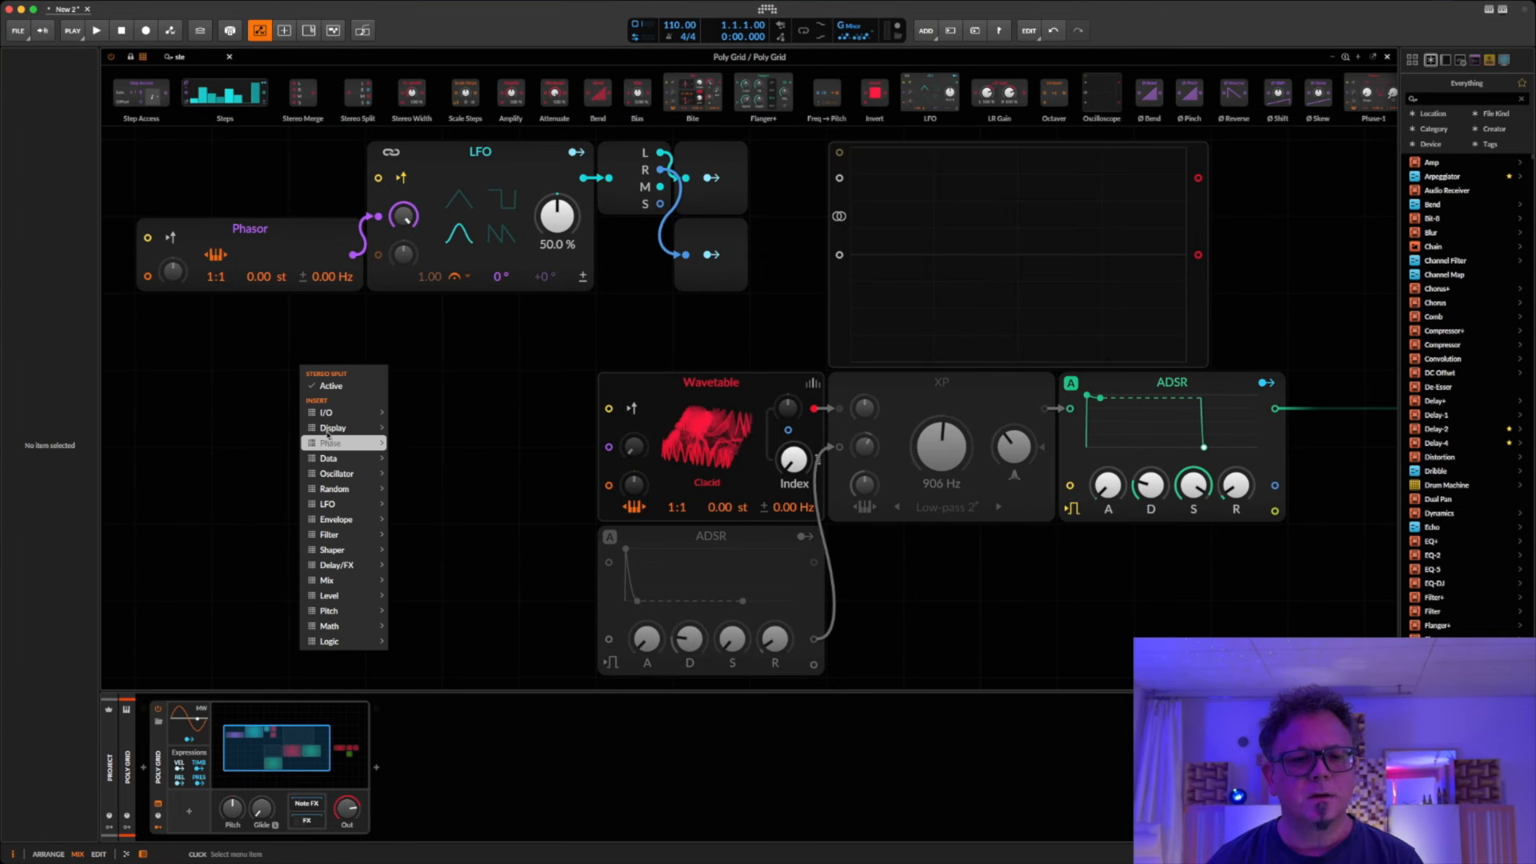
mouse_move(327, 434)
left_click(406, 433)
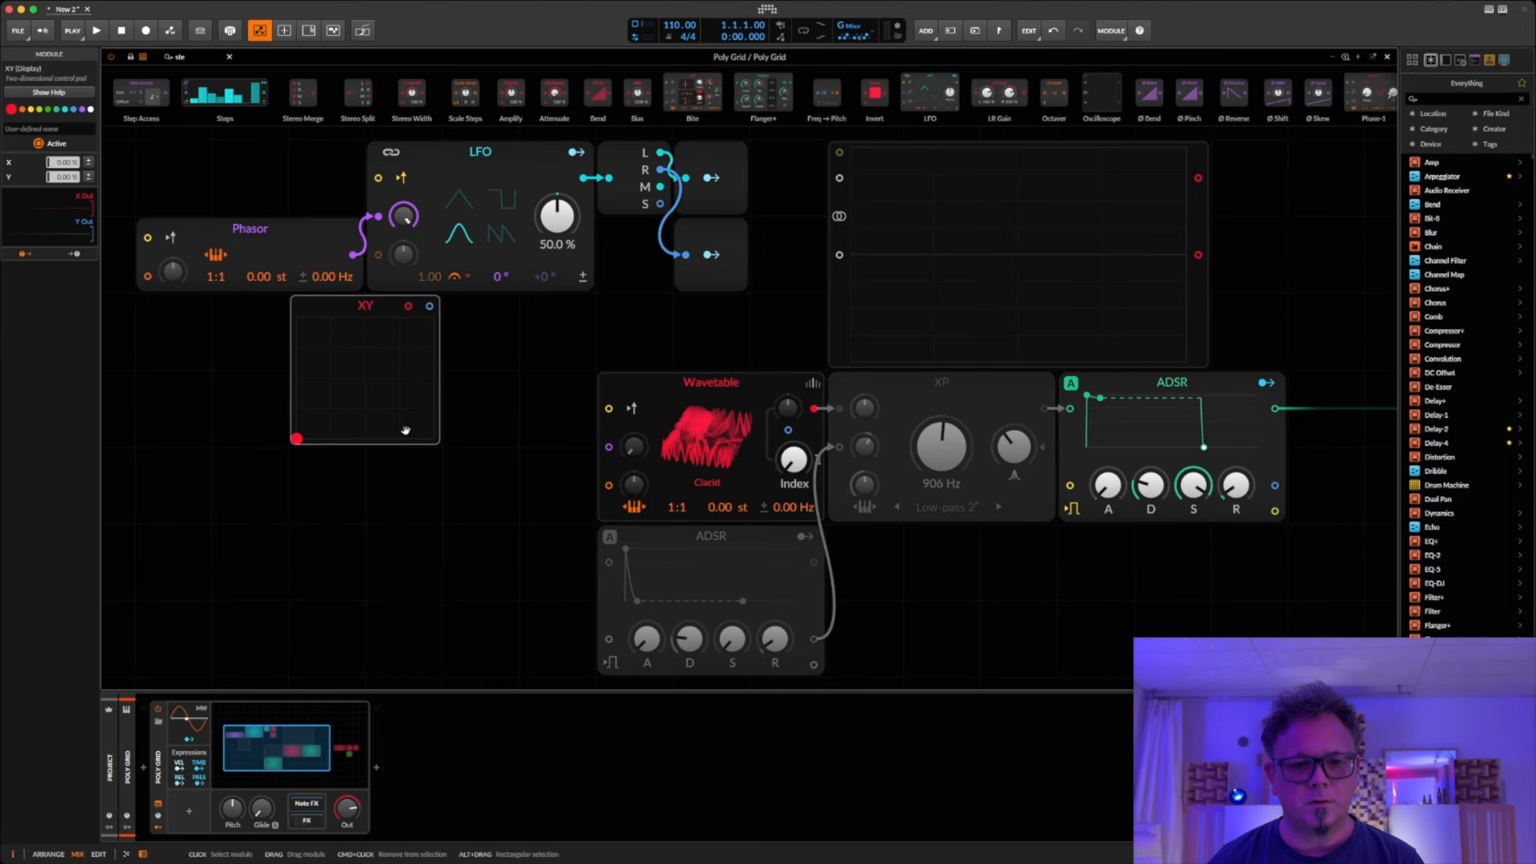
left_click_drag(439, 443, 480, 494)
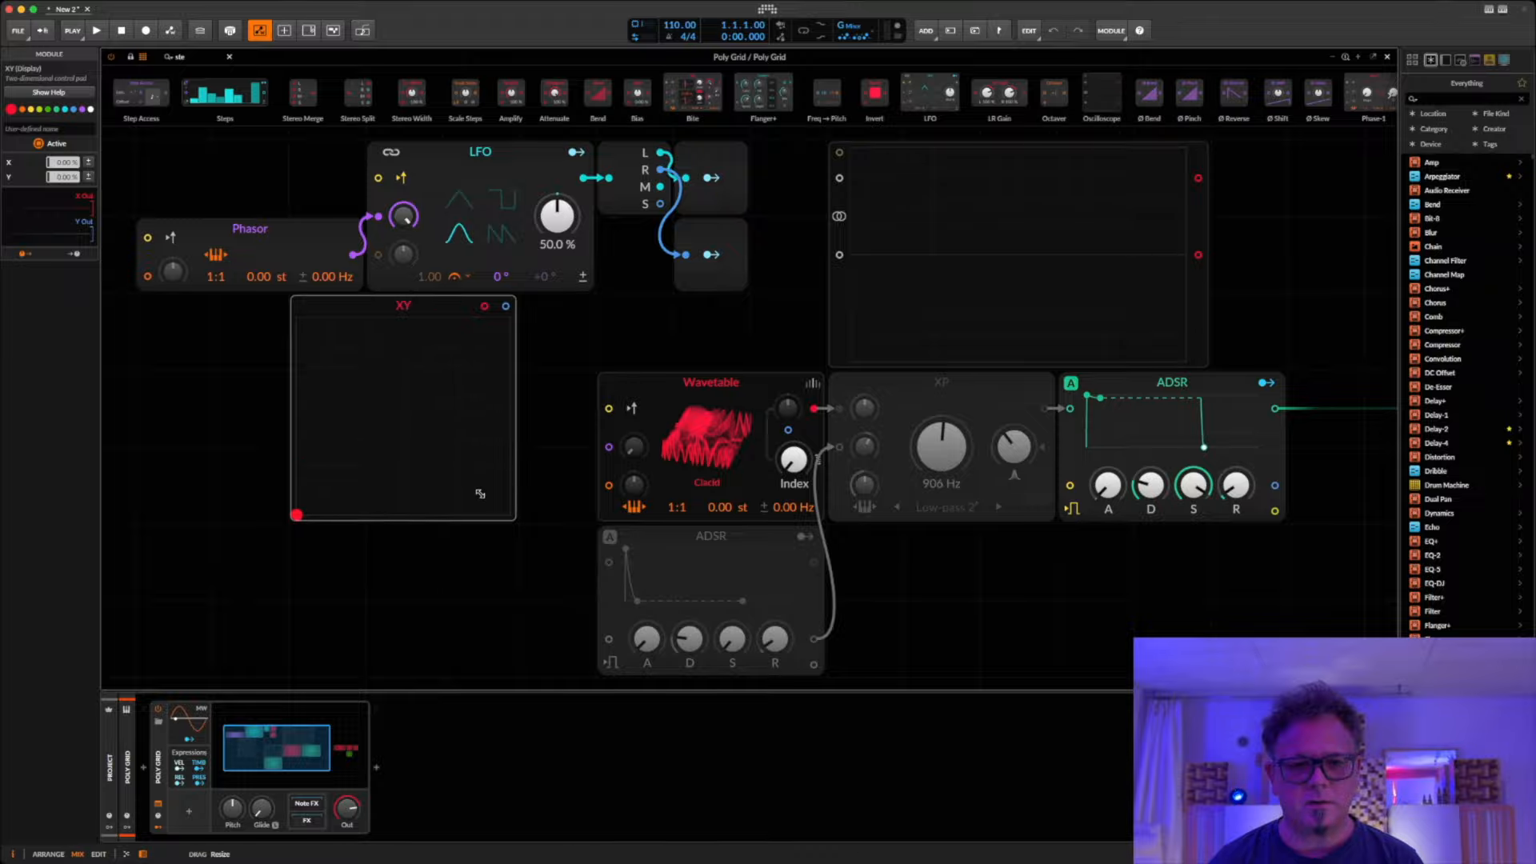
left_click_drag(382, 308, 390, 385)
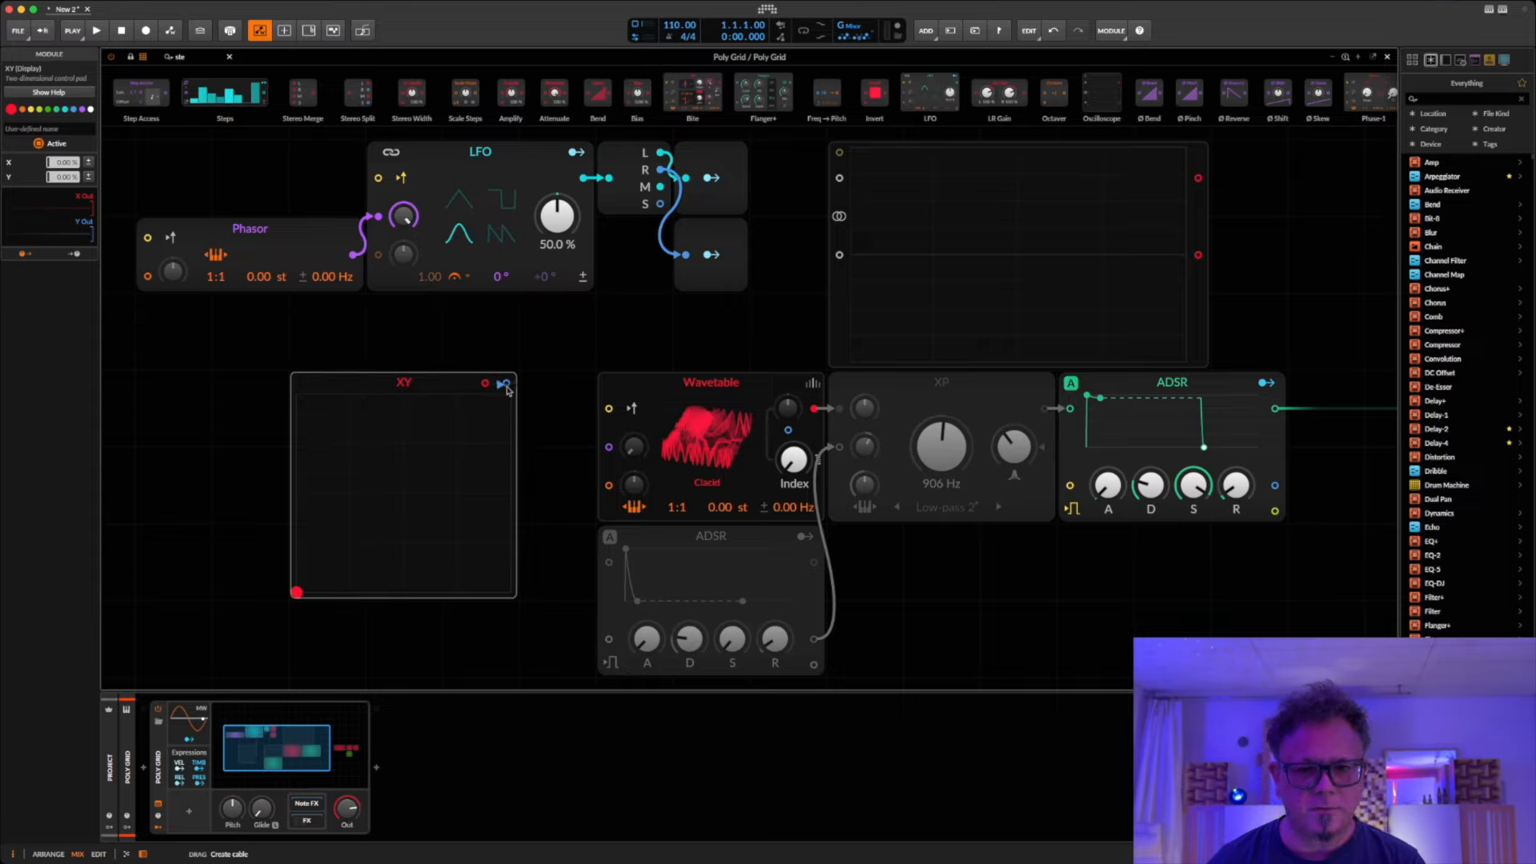
Step: Connect the XY module's Y output to the Wavetable's index modulation input and raise the index modulation amount
left_click_drag(506, 385, 720, 448)
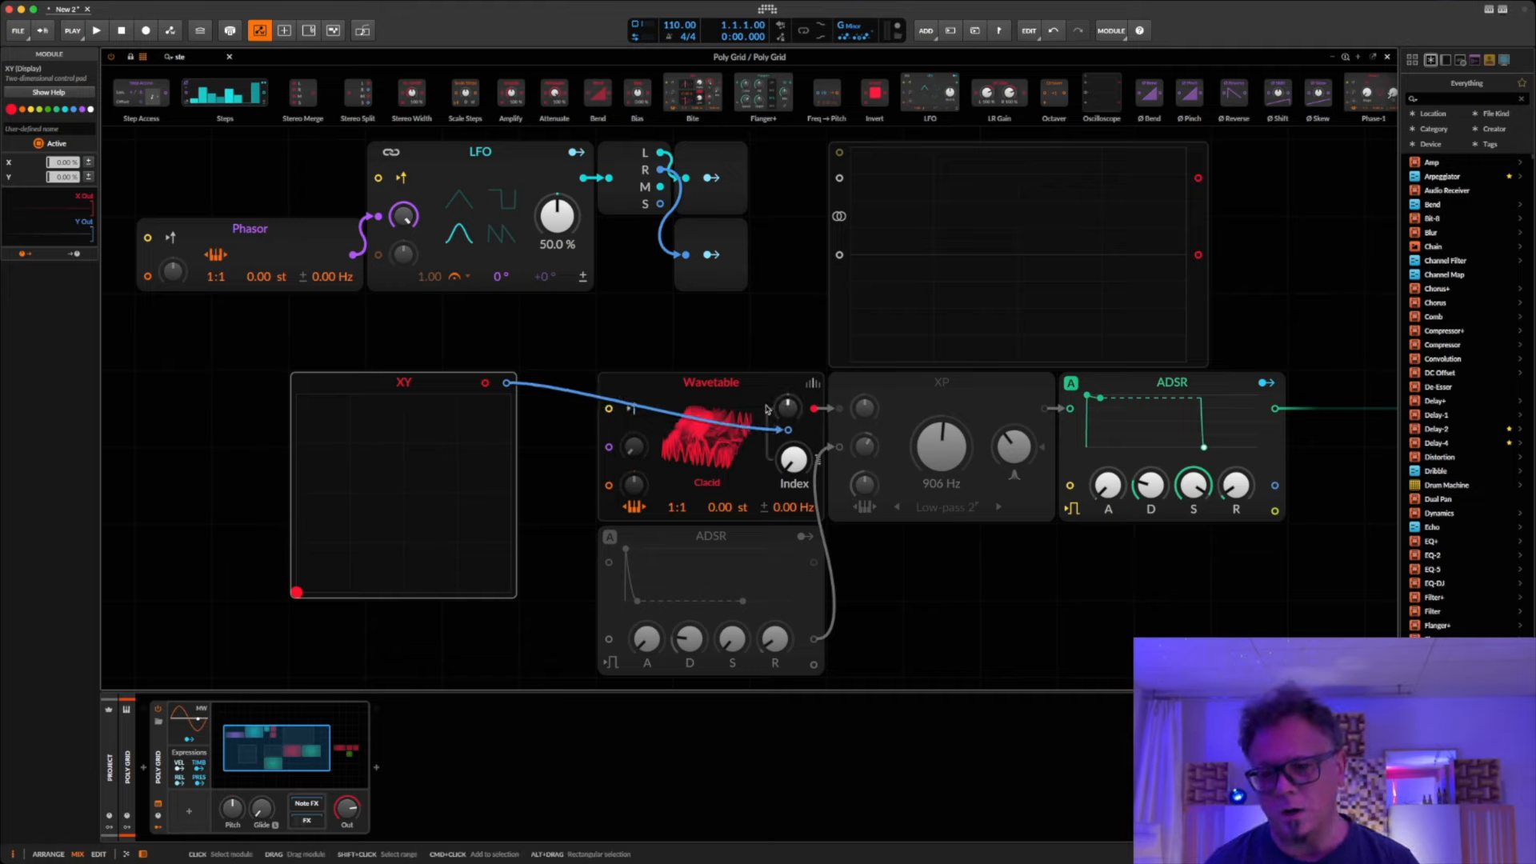
left_click_drag(788, 409, 789, 344)
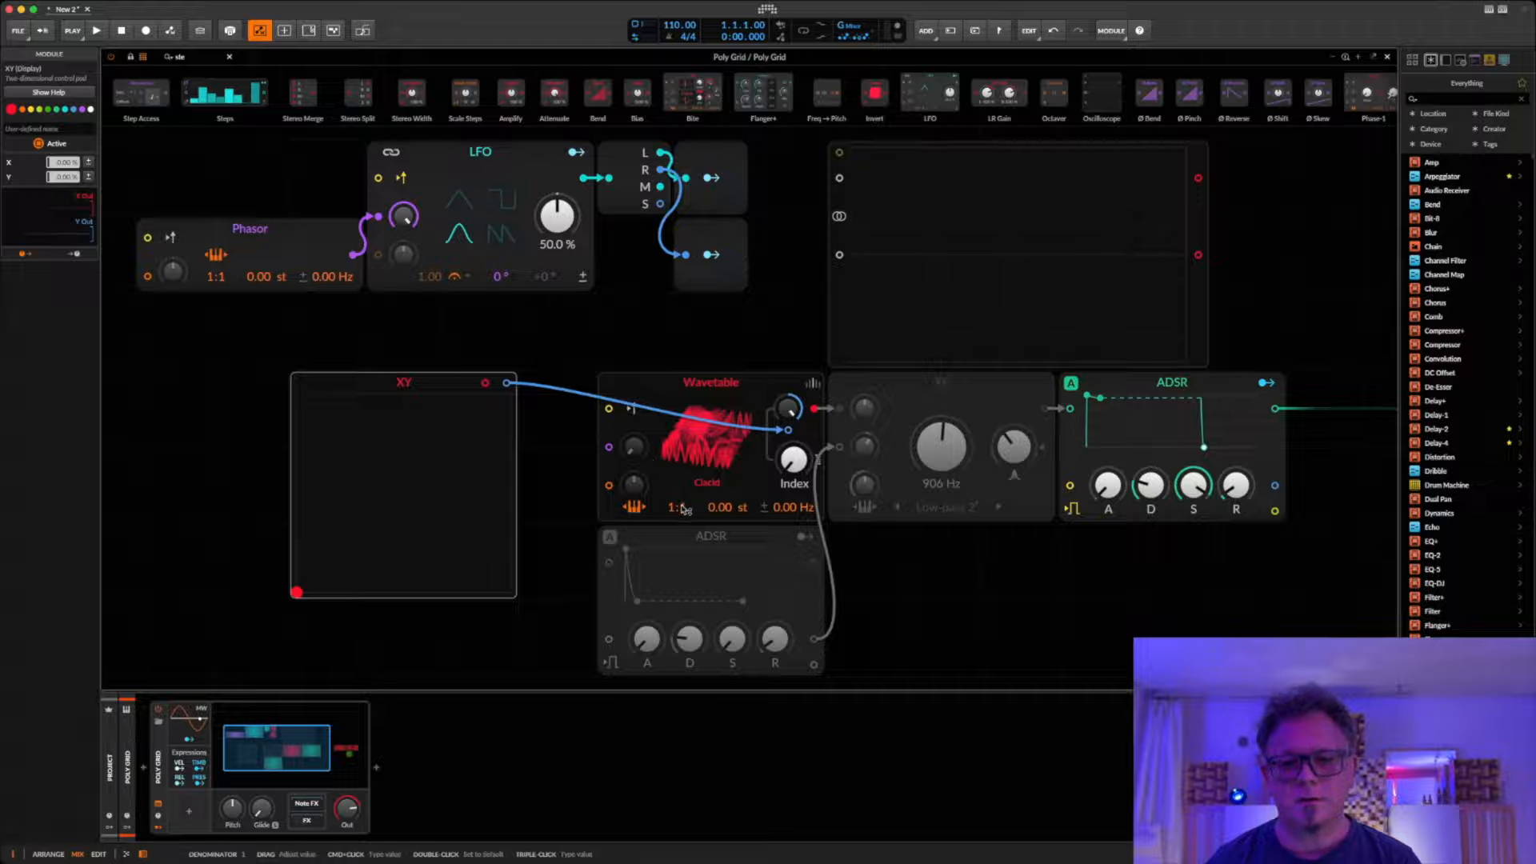
Step: Set the Wavetable's pitch ratio to 0:1 and drive its phase input from the XY's X output at 100 % phase modulation
left_click_drag(674, 507, 672, 513)
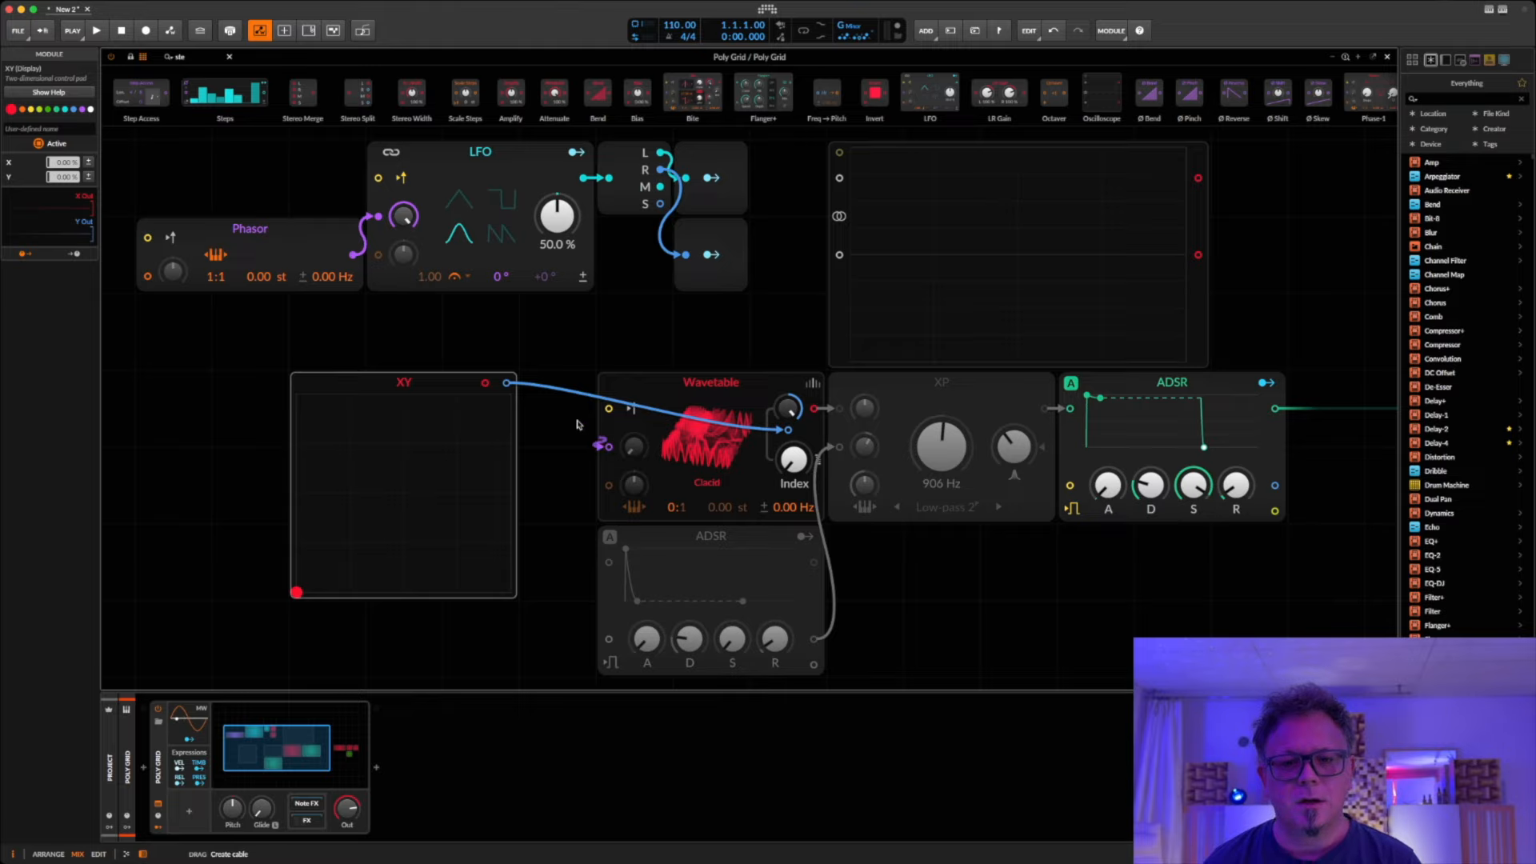
left_click_drag(608, 448, 485, 384)
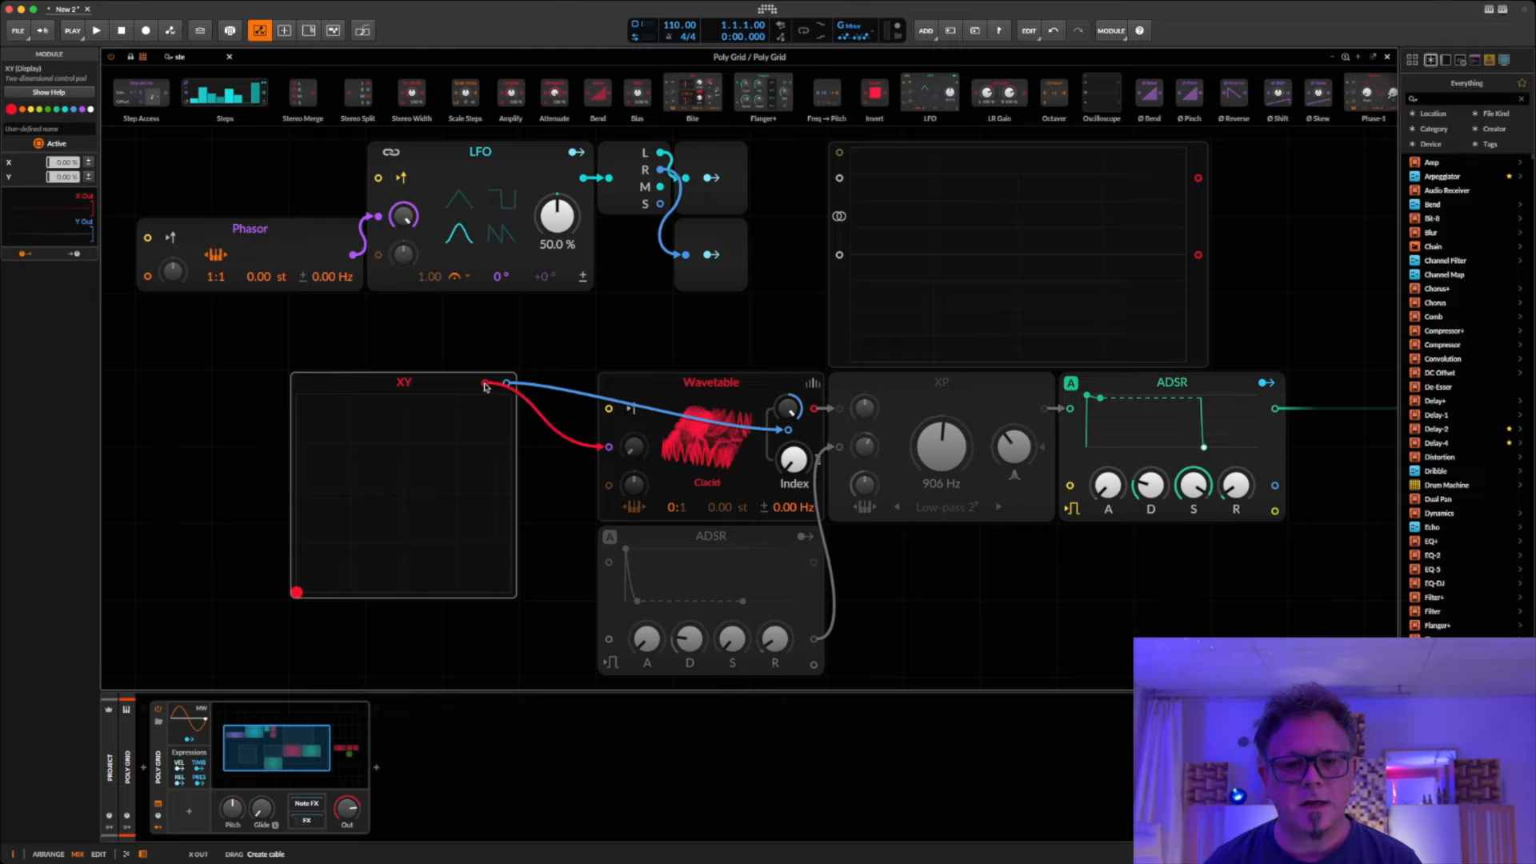
triple_click(635, 452)
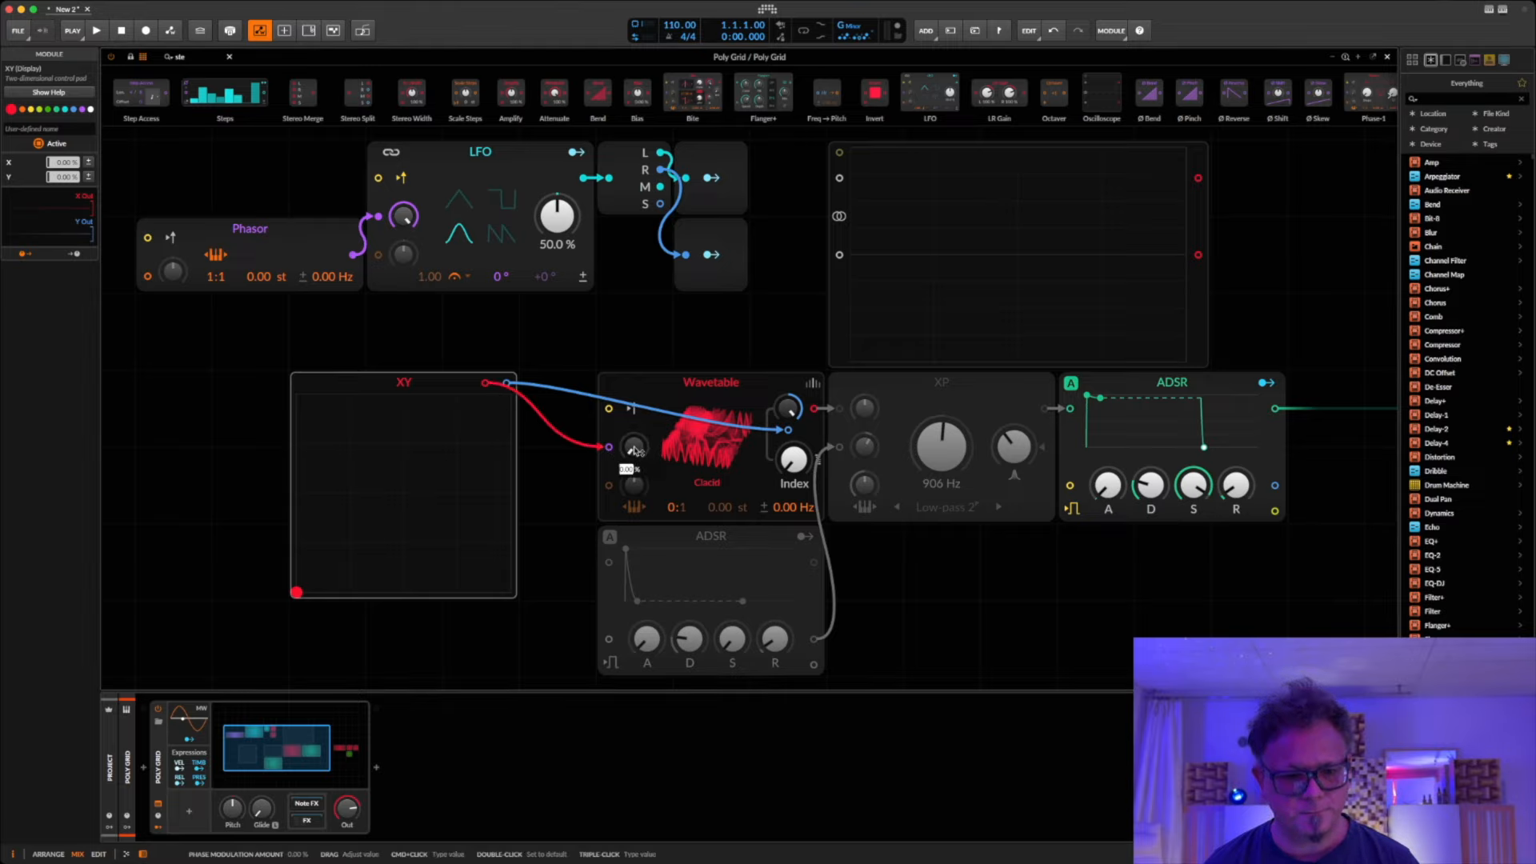
type("100")
key("Return")
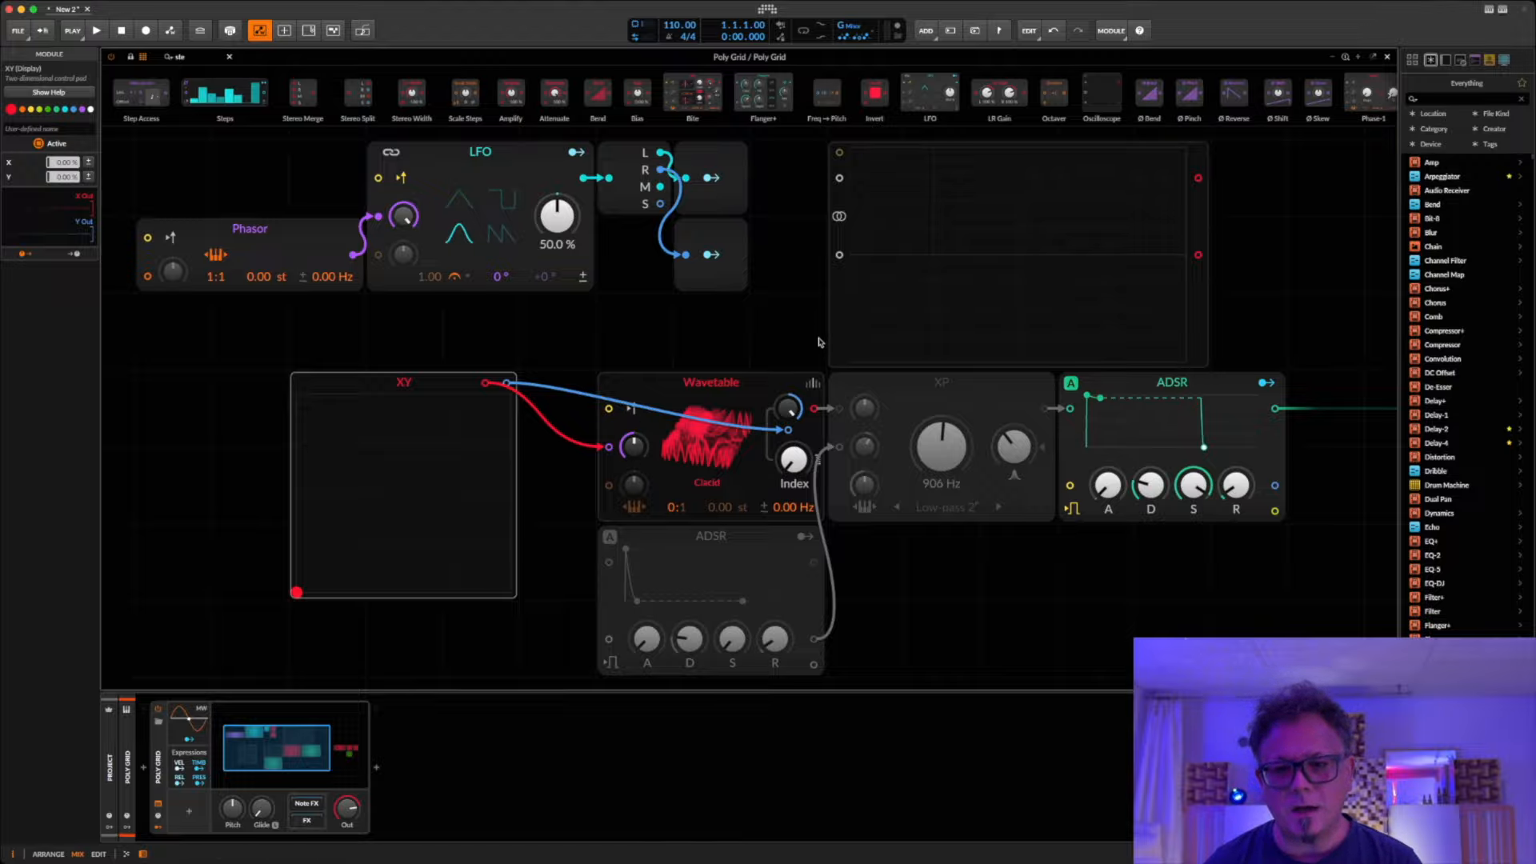
Step: Feed the Wavetable's output into the oscilloscope and check waveforms by moving the XY point, returning it to the lower-left corner
left_click_drag(815, 409, 840, 254)
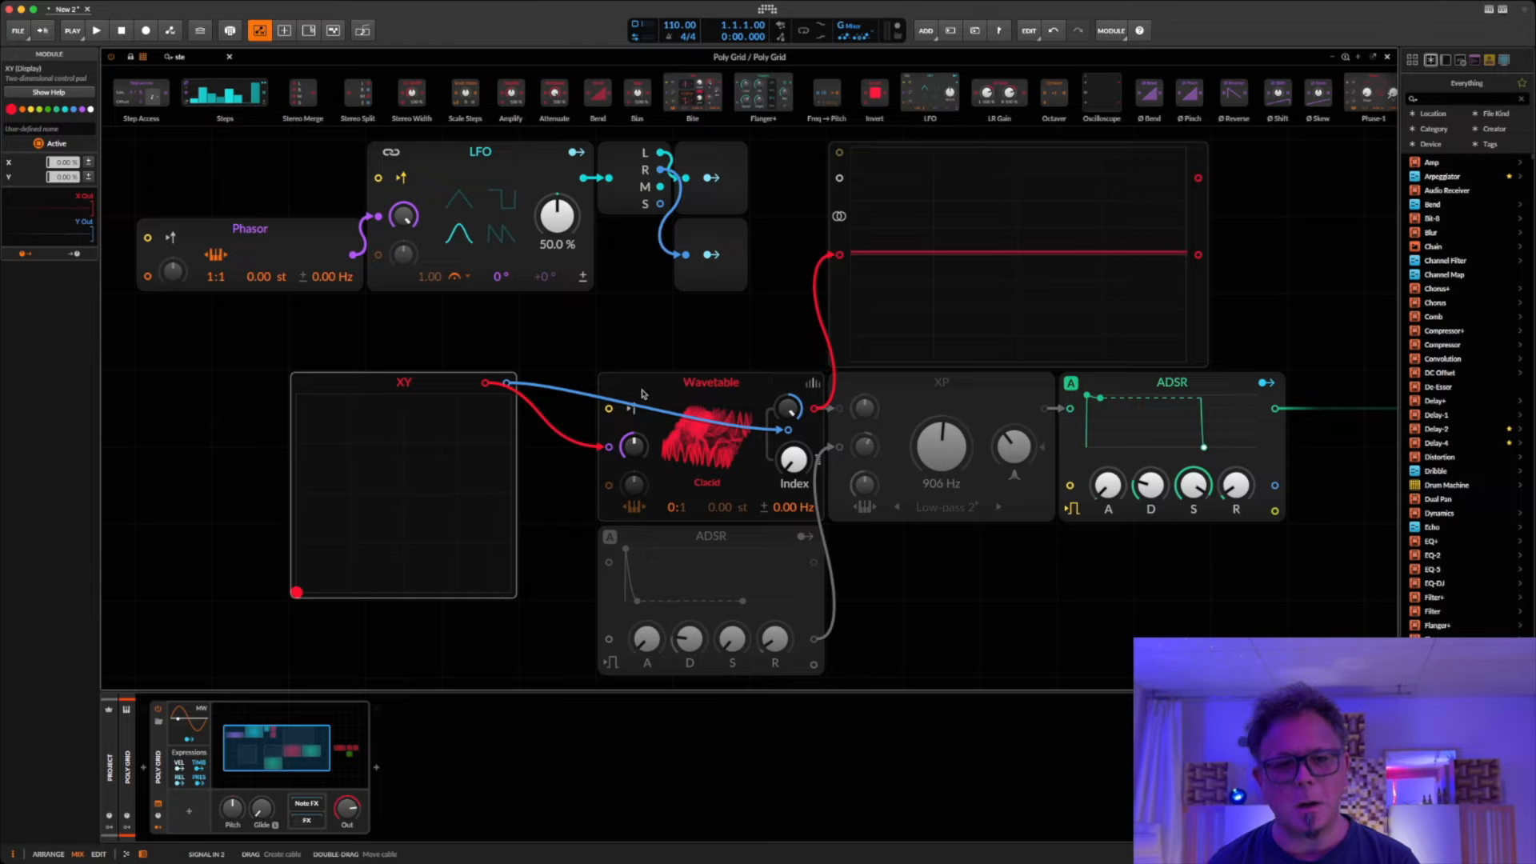
left_click_drag(296, 594, 391, 504)
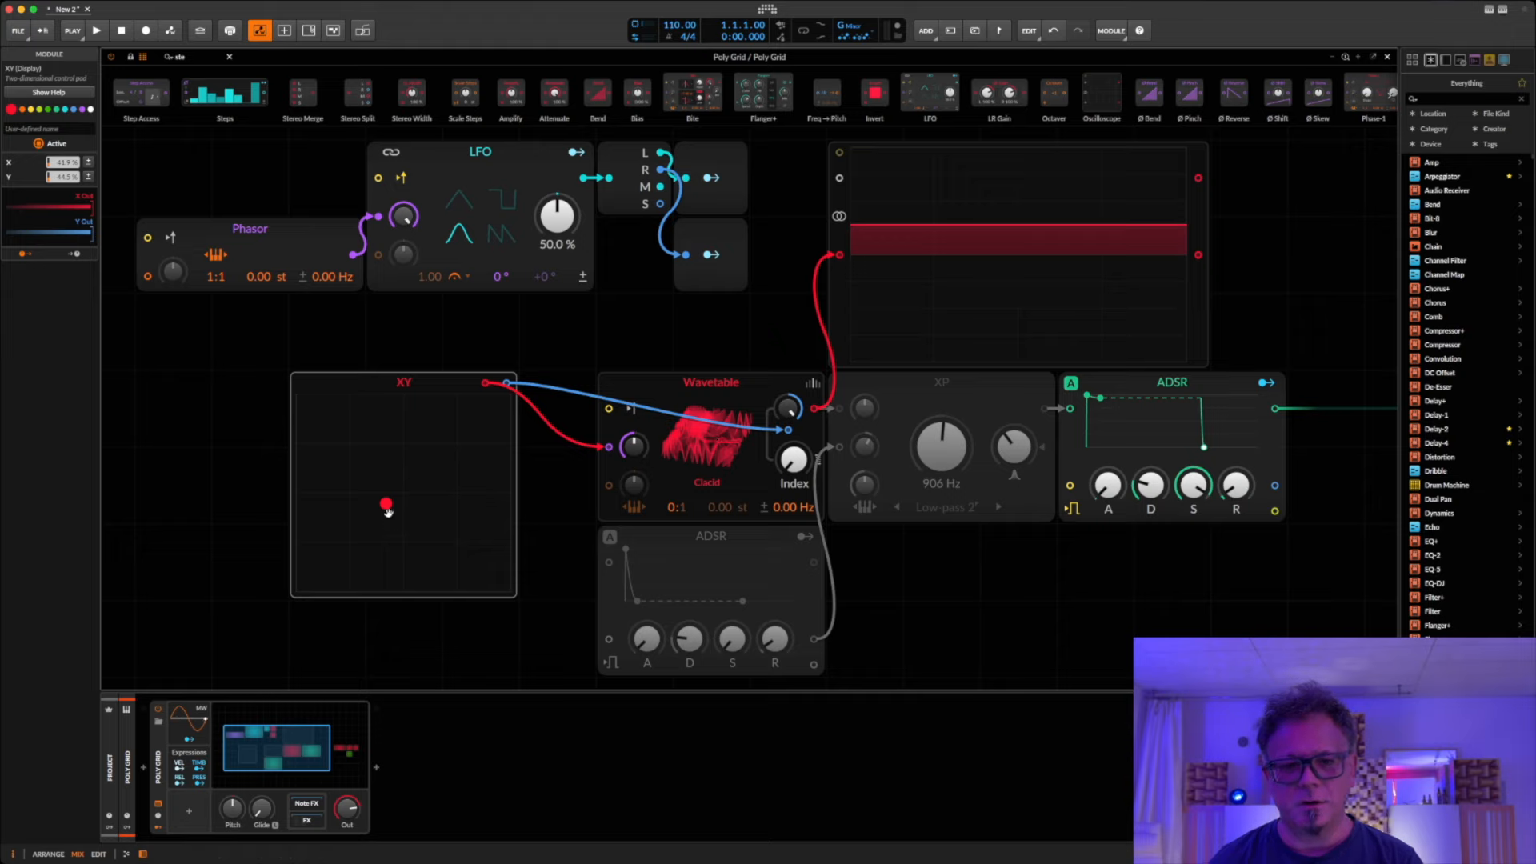
left_click_drag(387, 506, 390, 506)
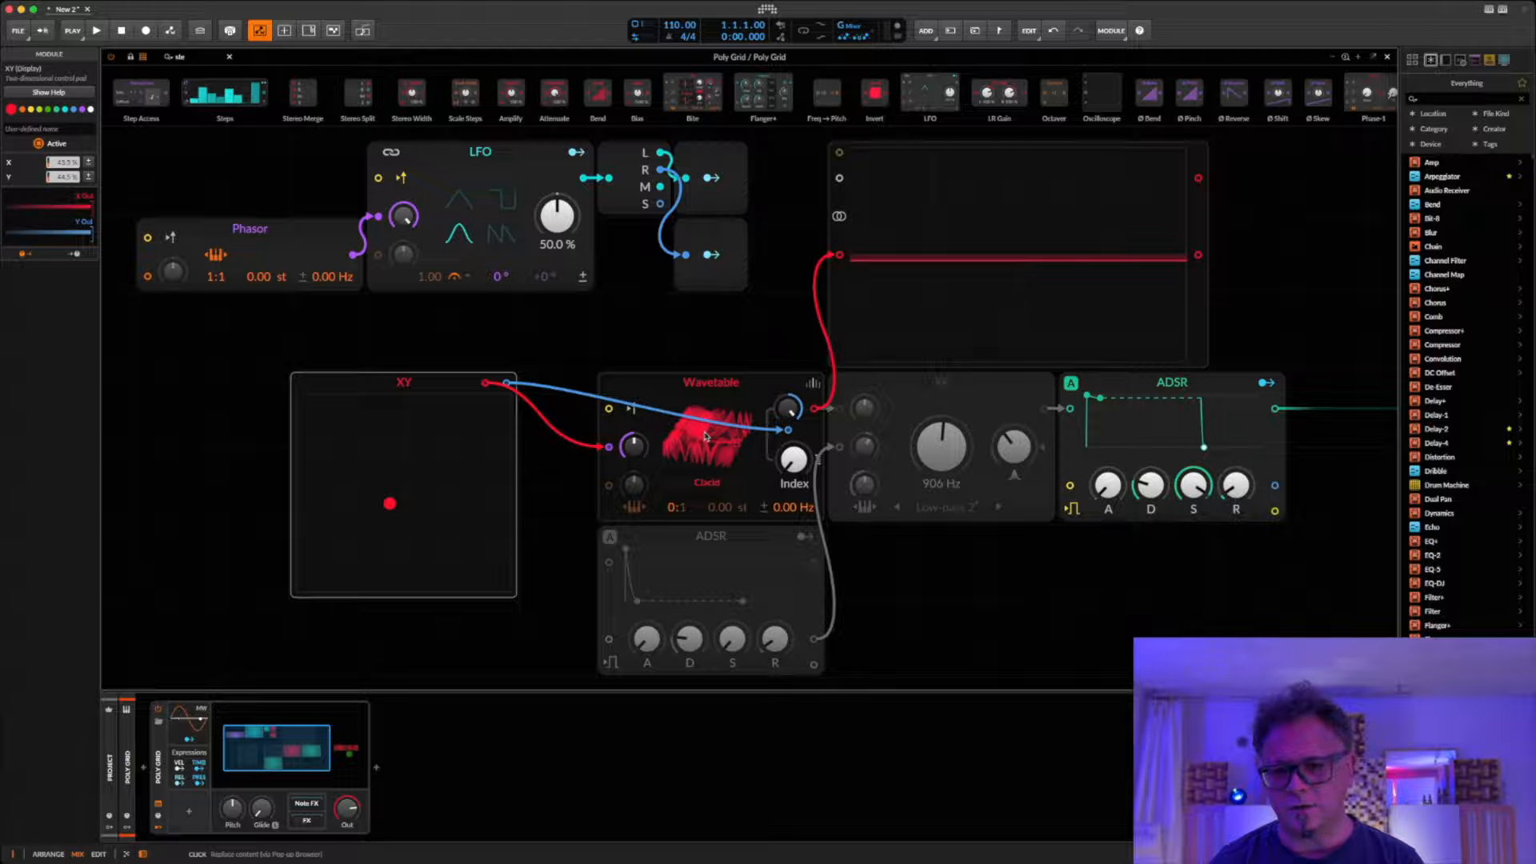
left_click_drag(411, 515, 297, 592)
left_click_drag(253, 313, 754, 183)
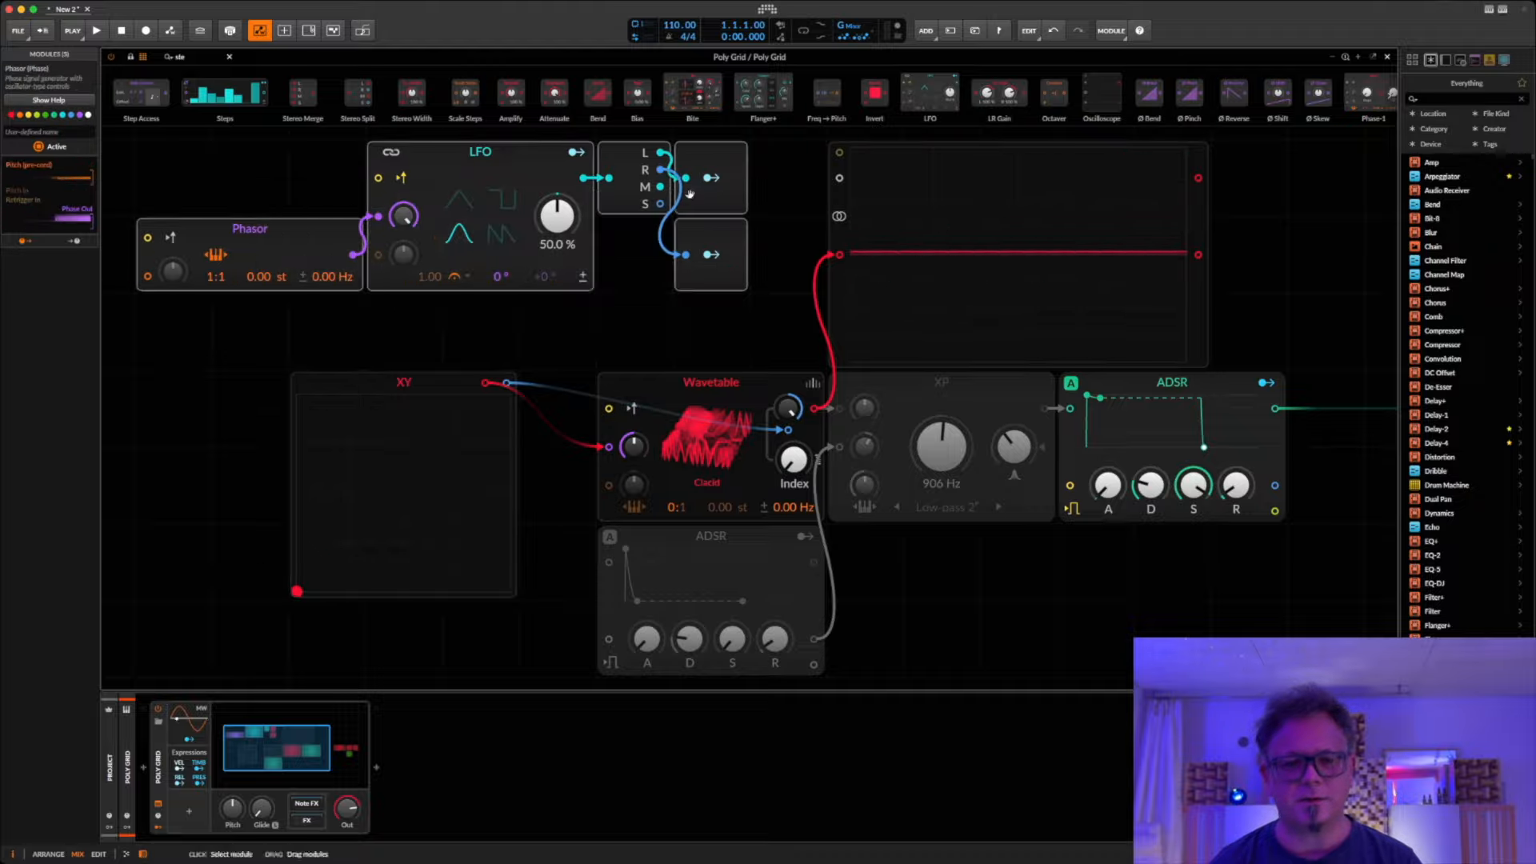
left_click(286, 197)
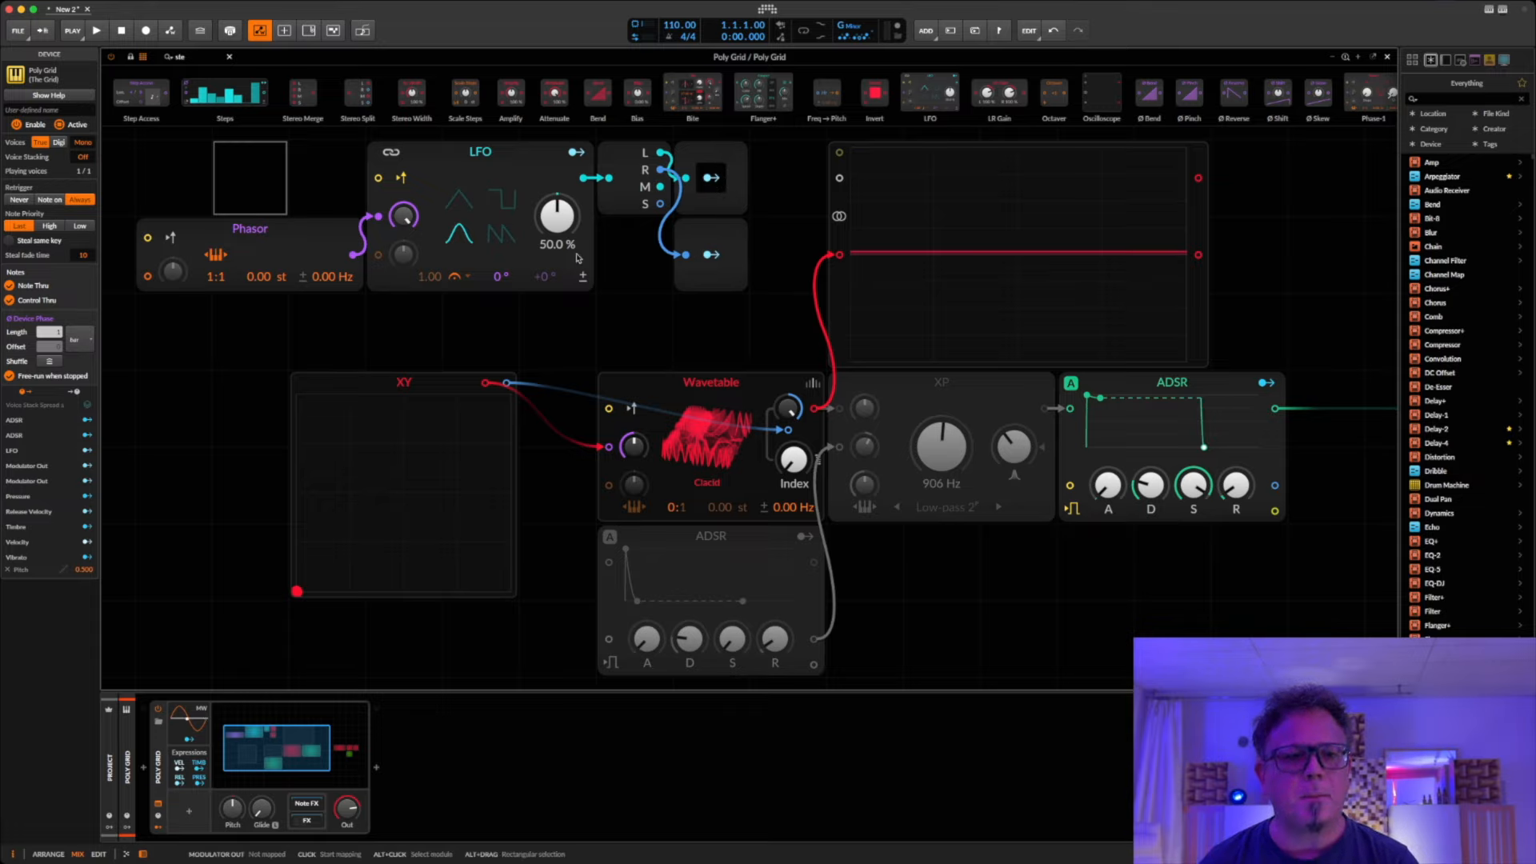
Step: Map the Modulator Out on the left channel to the XY's X position and the one on the right channel to its Y position
left_click(348, 385)
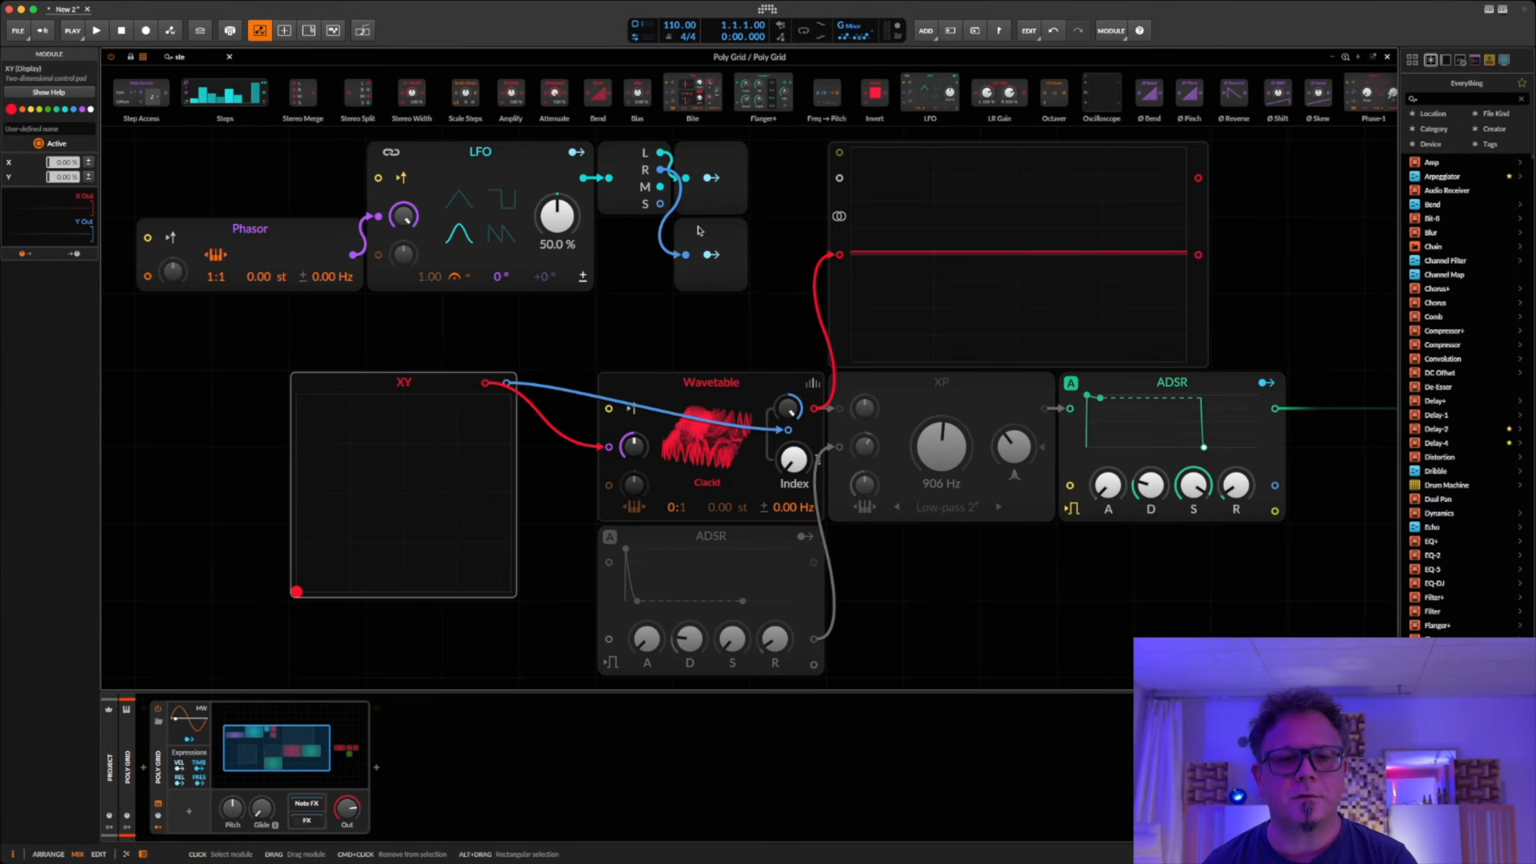
left_click(707, 181)
left_click_drag(65, 165, 65, 159)
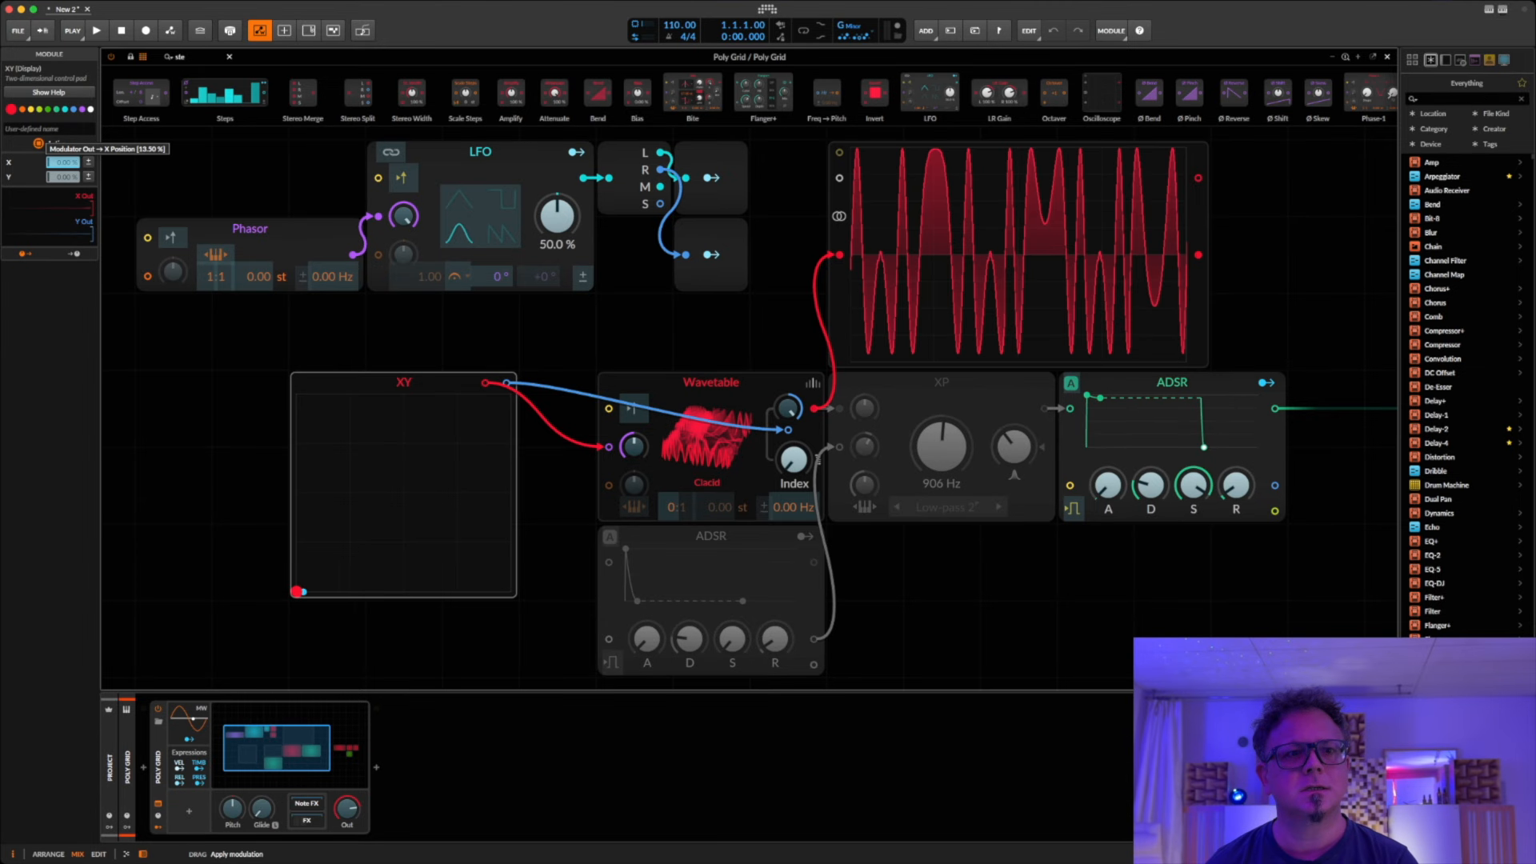
left_click(711, 254)
left_click_drag(66, 177, 65, 175)
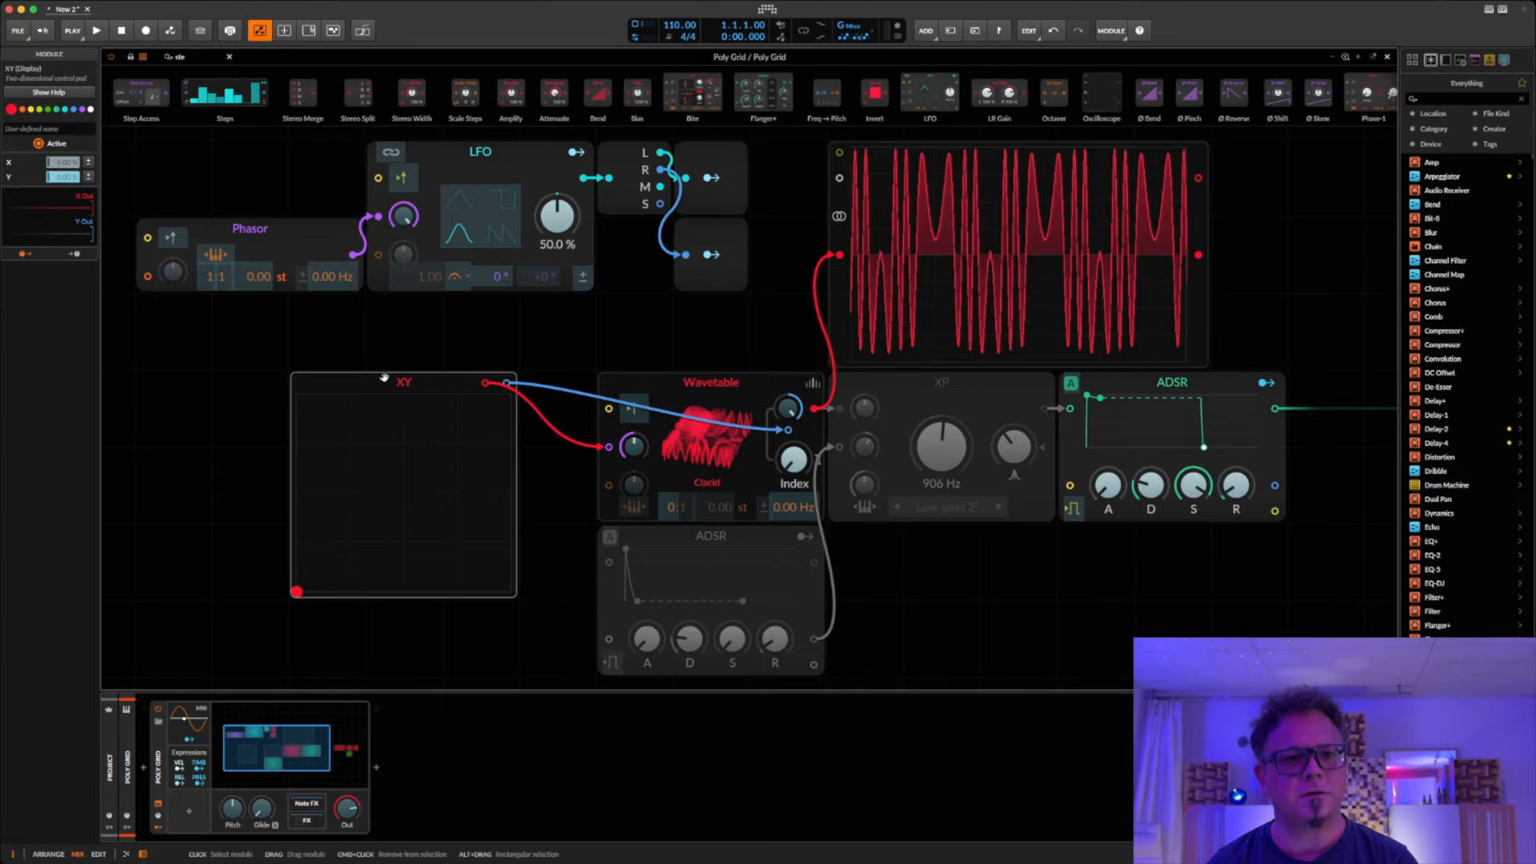
left_click(711, 255)
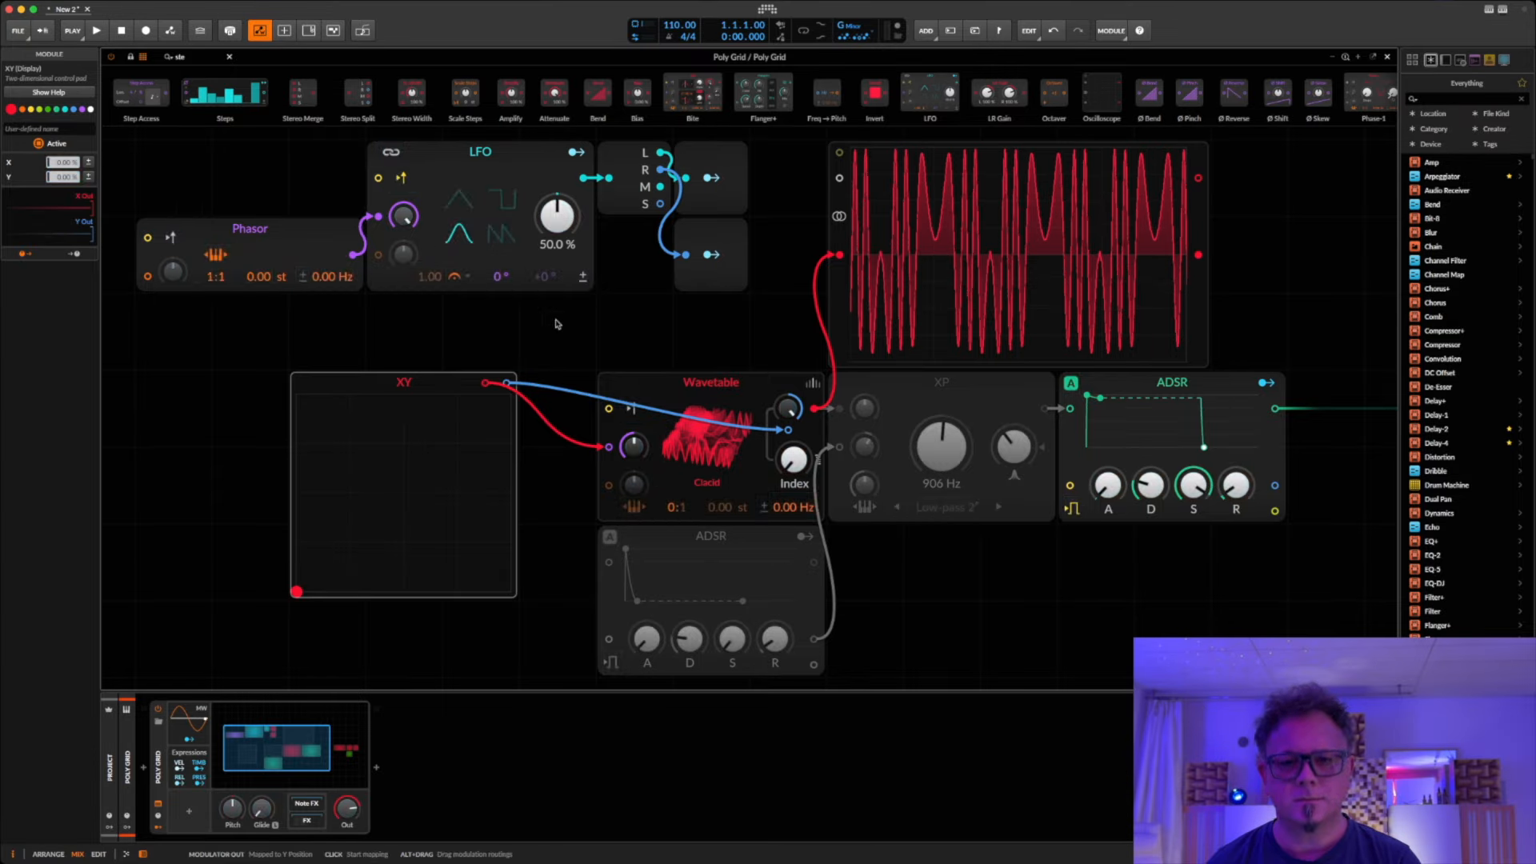
Step: Set the X-position modulation amount of the left-channel Modulator Out and the Y-position amount of the right-channel one to 1.000
left_click(708, 188)
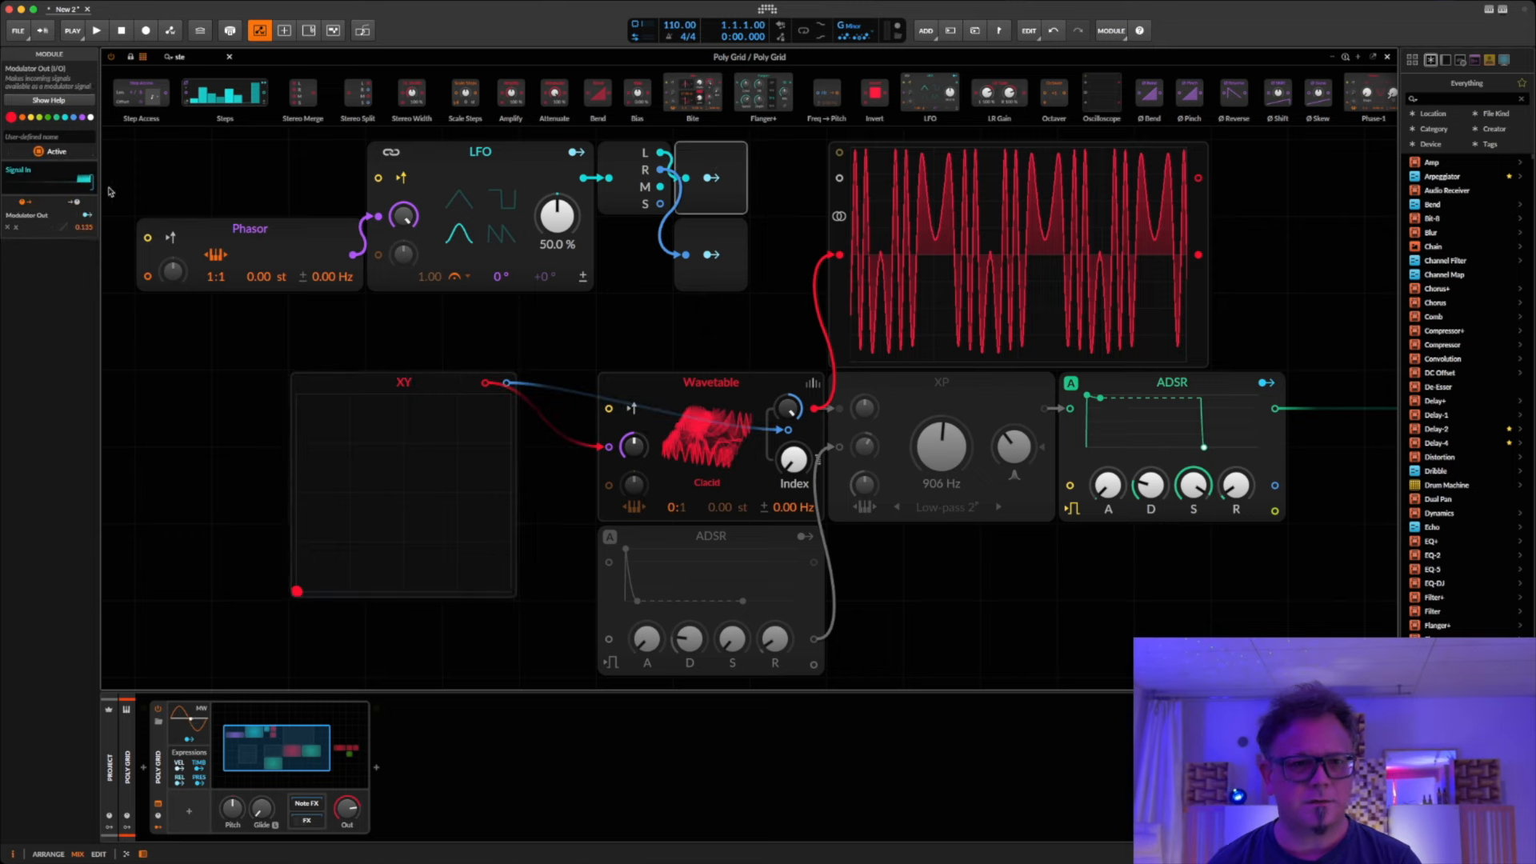
double_click(82, 227)
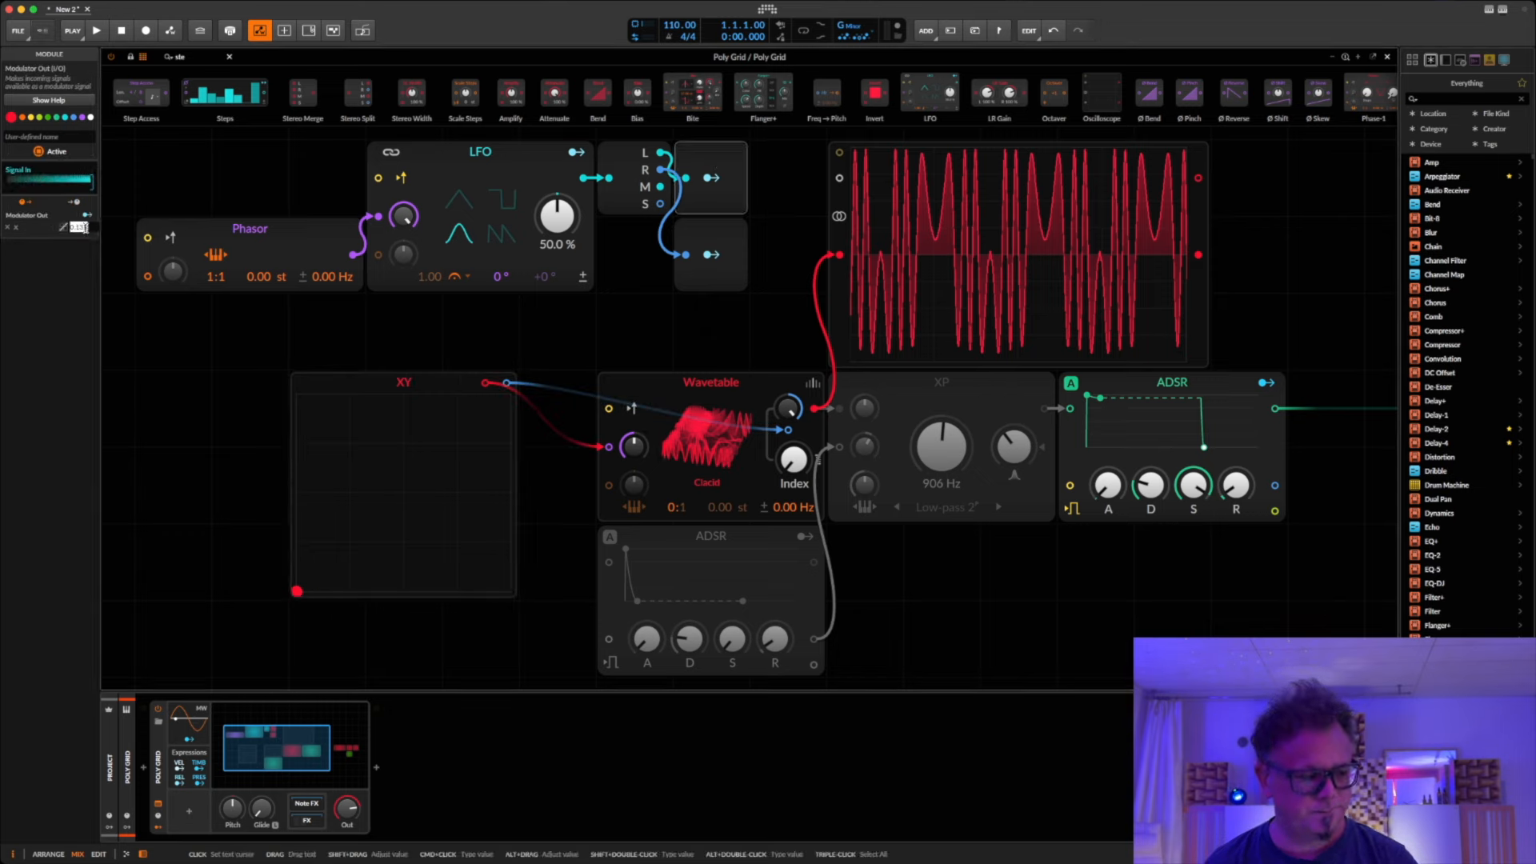
type("1")
key("Return")
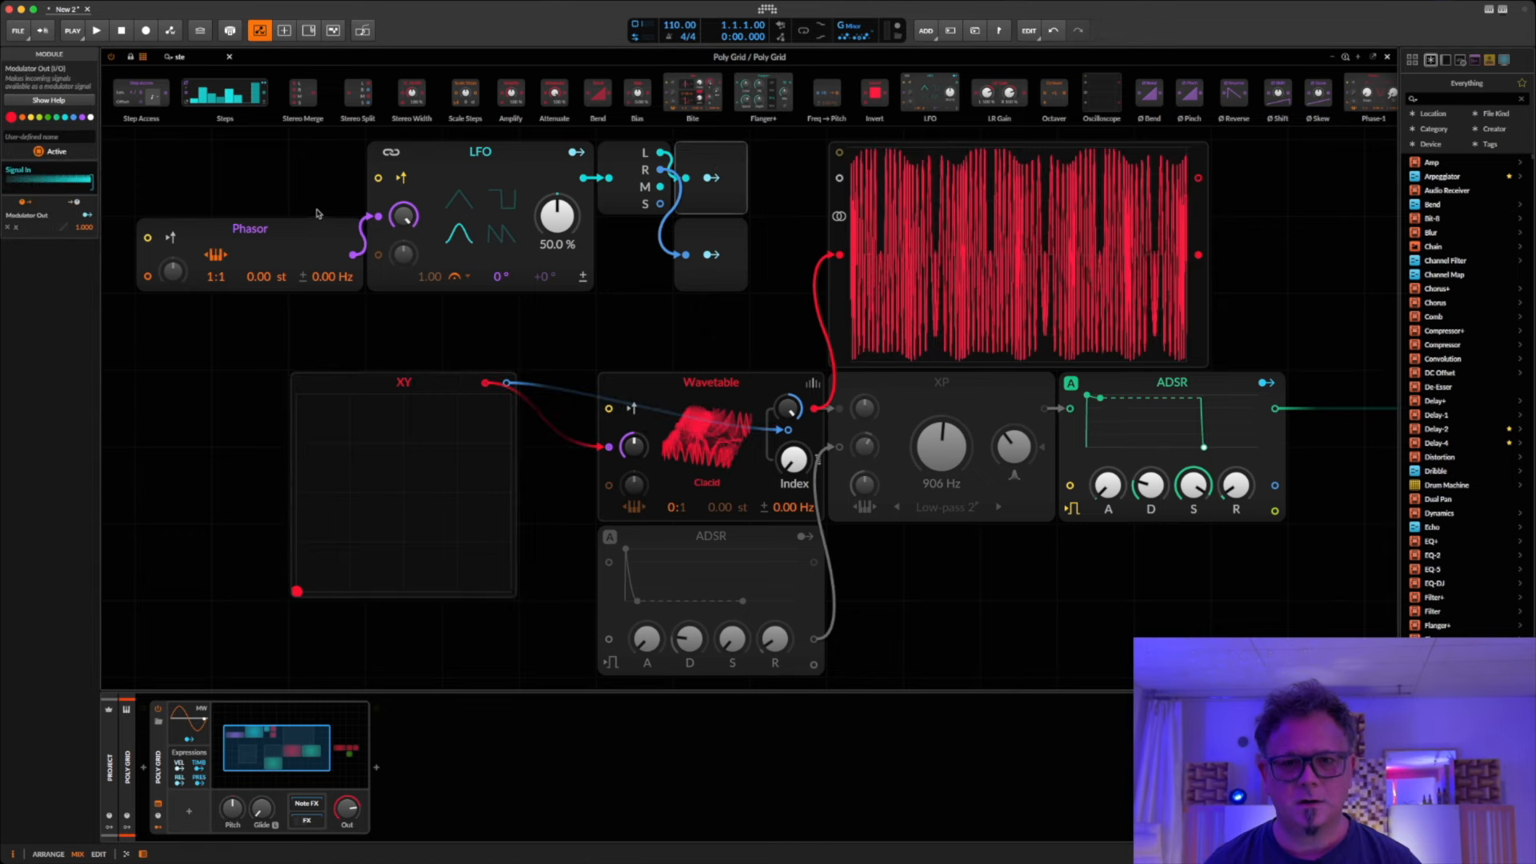
left_click(737, 234)
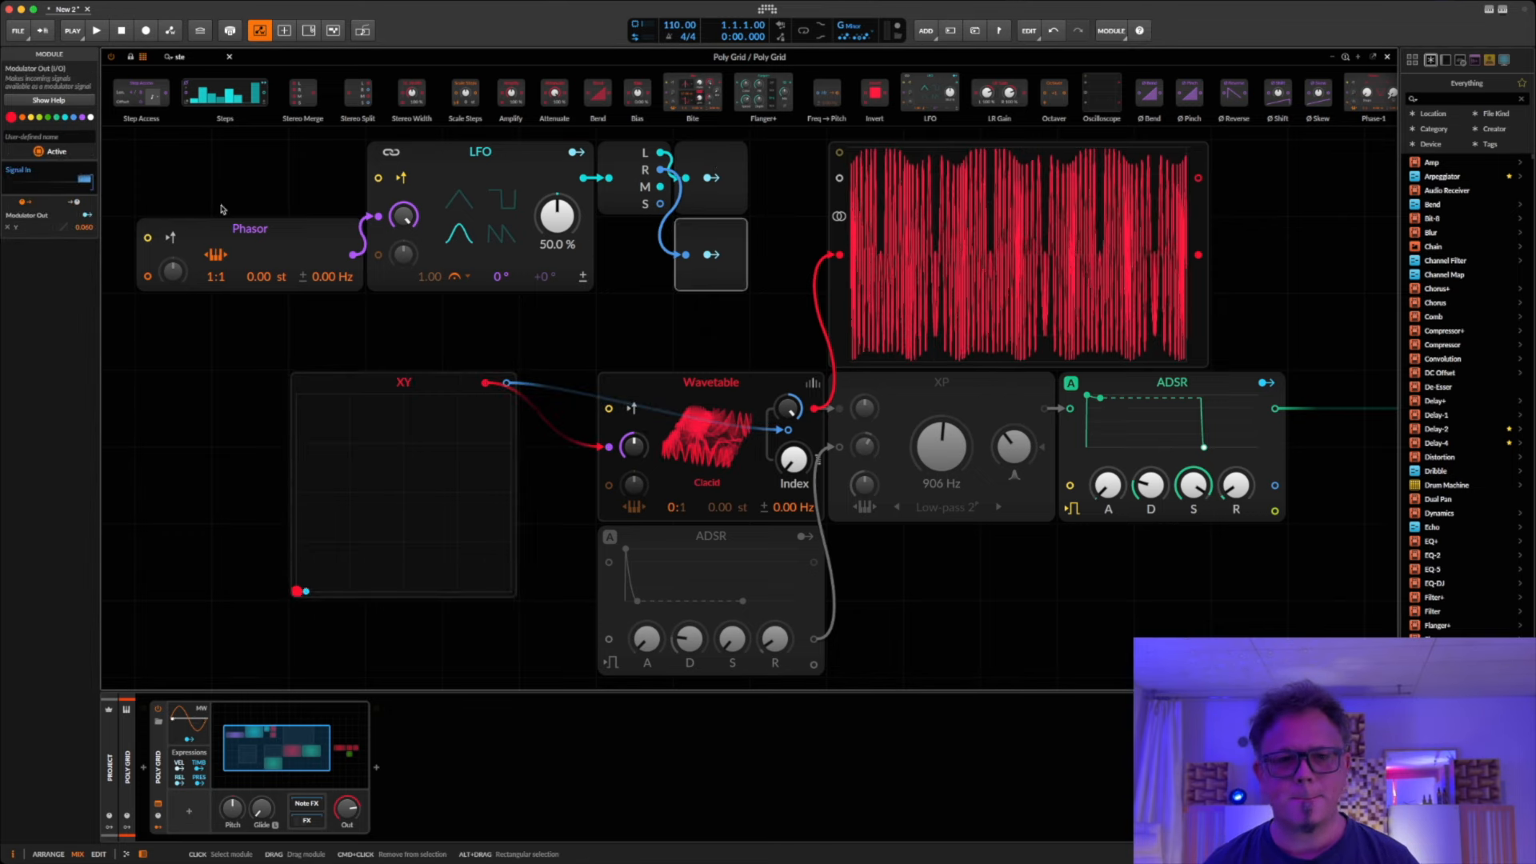
double_click(88, 228)
type("1")
key("Return")
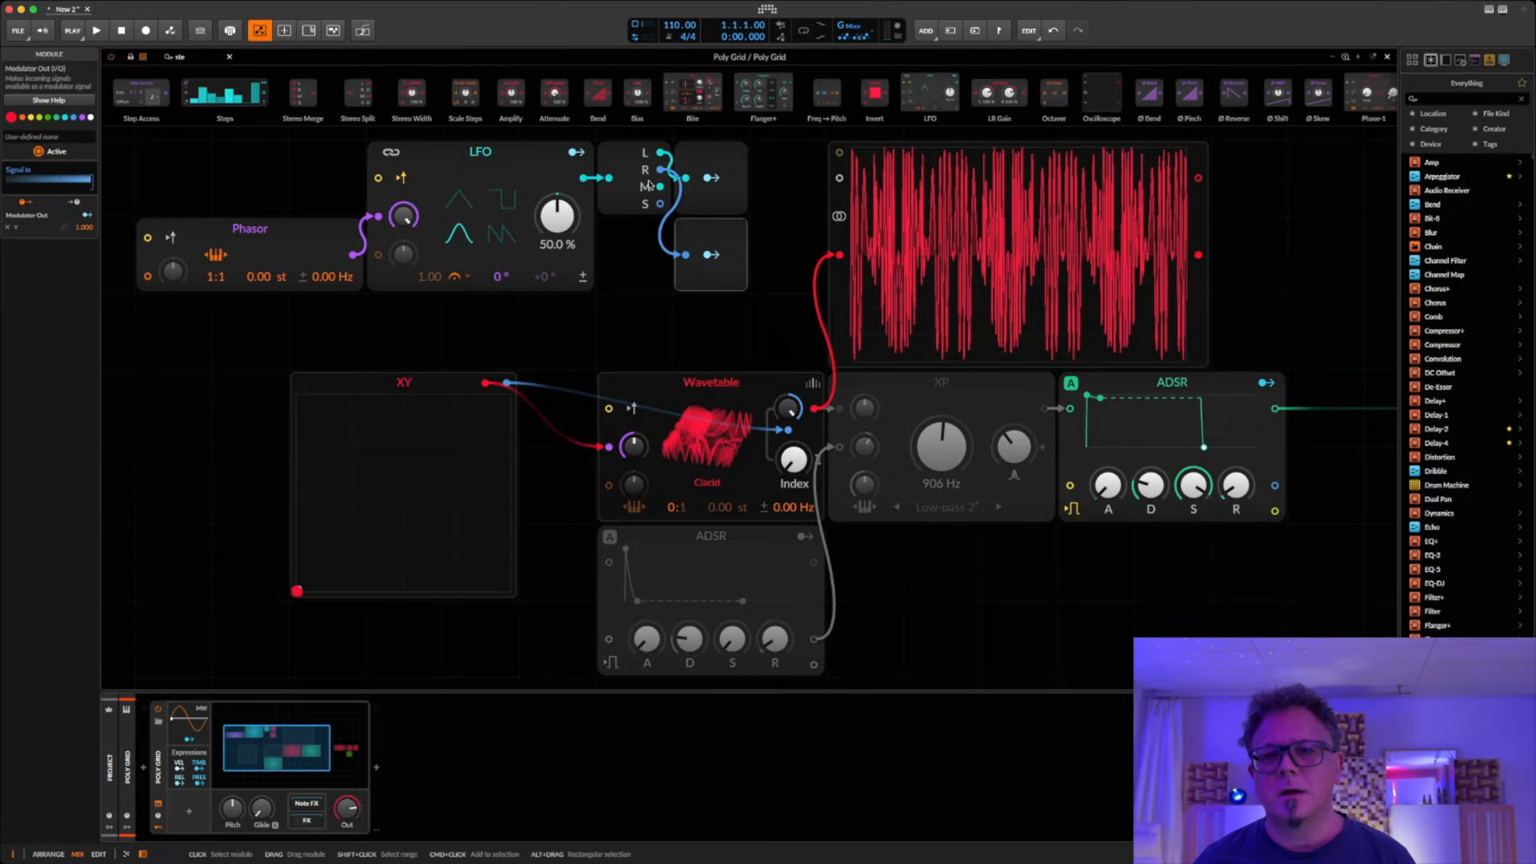
Step: Shift the Stereo Split and both Modulator Out modules one grid unit away from the LFO
left_click_drag(630, 268, 728, 157)
left_click_drag(621, 150, 699, 152)
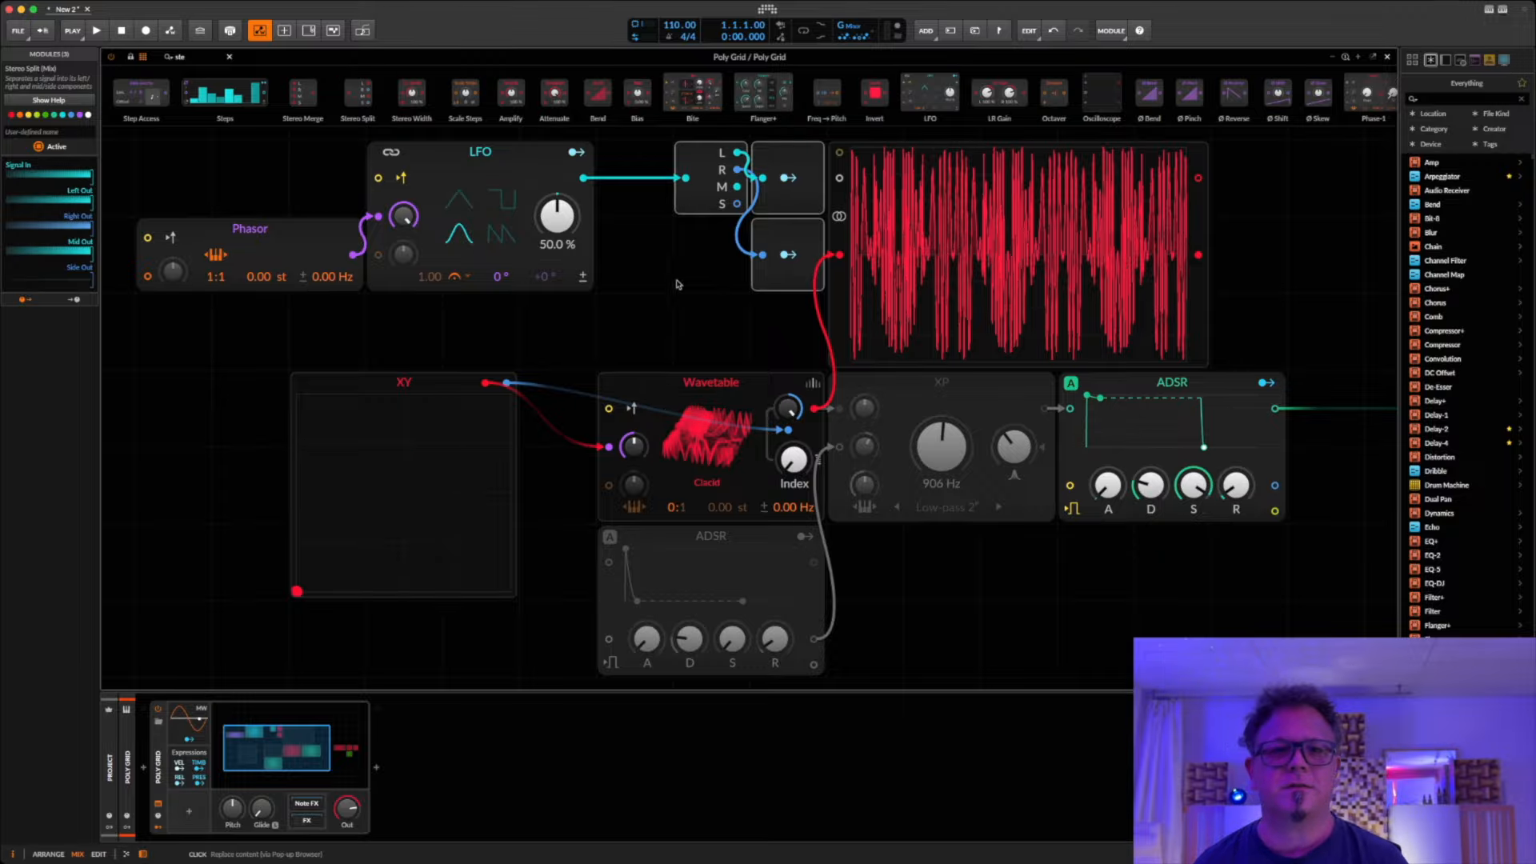
left_click(634, 254)
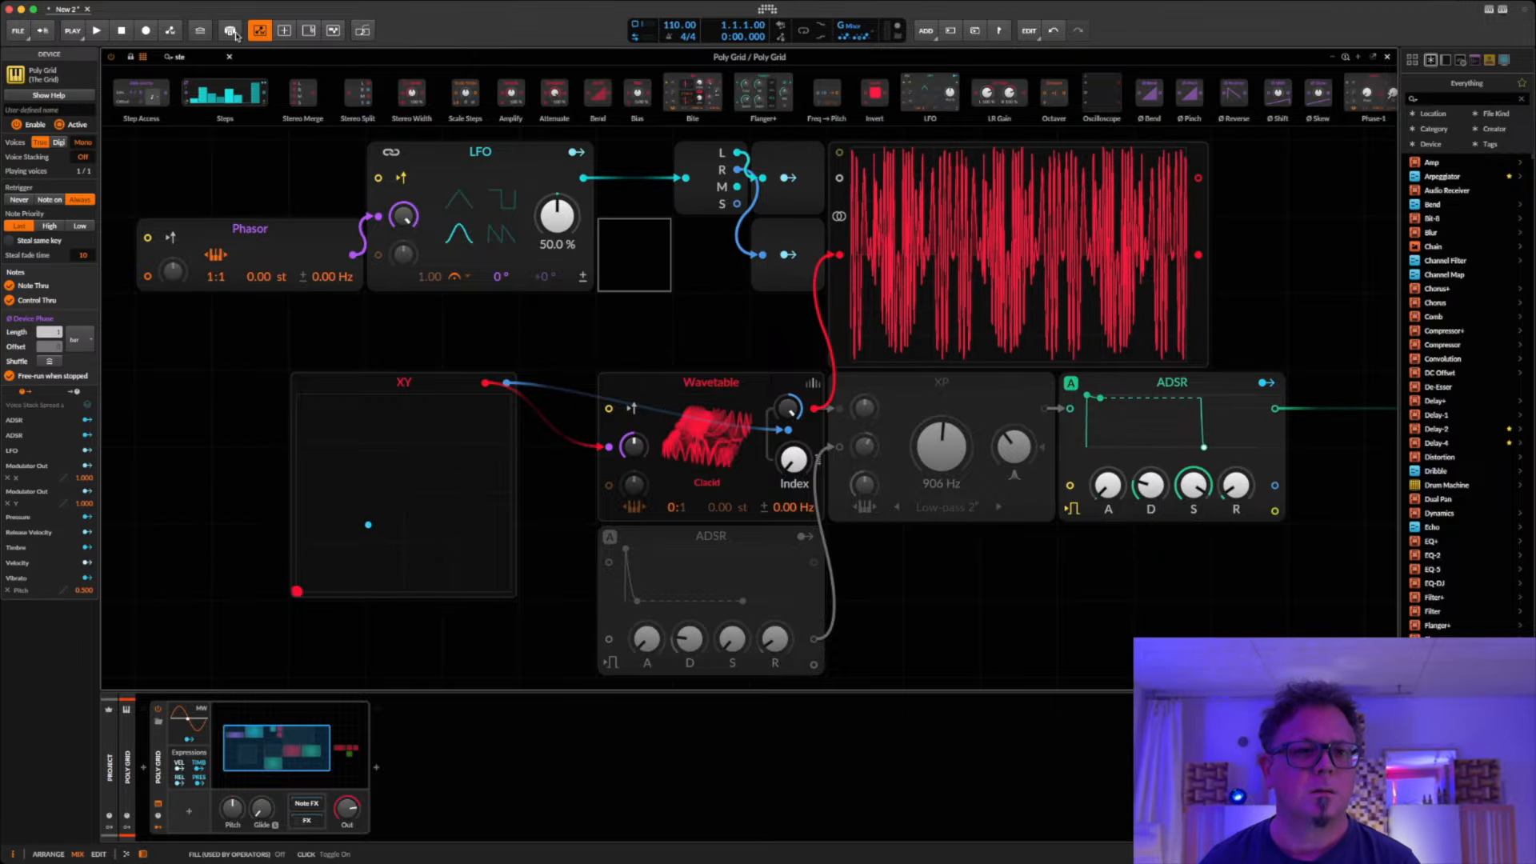
Step: Insert an Attenuate module between the LFO and the Stereo Split and set its level to 5.50 %
left_click(229, 56)
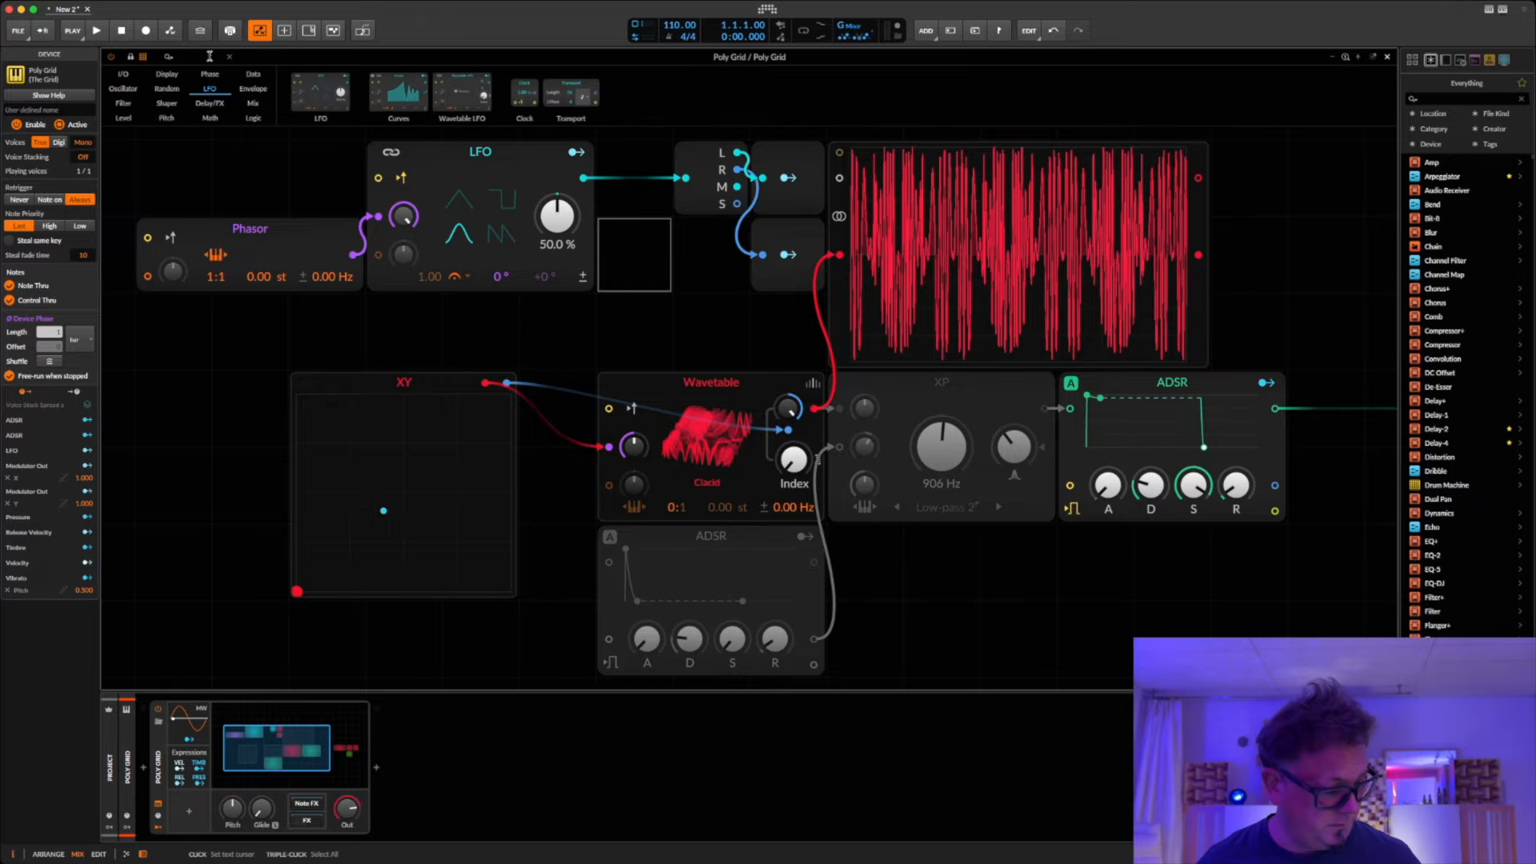
type("at")
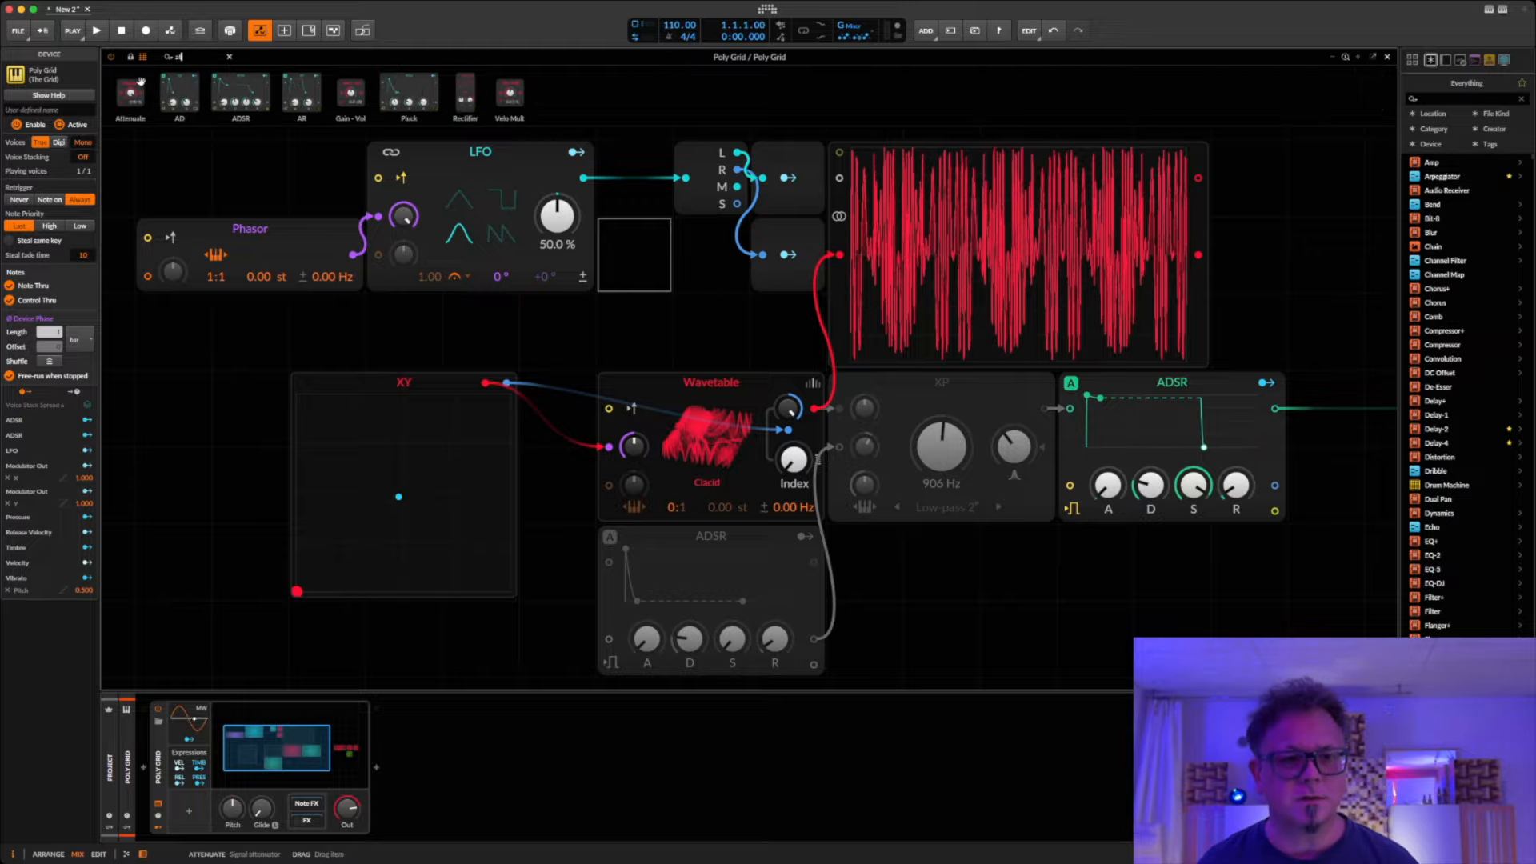
left_click(585, 177)
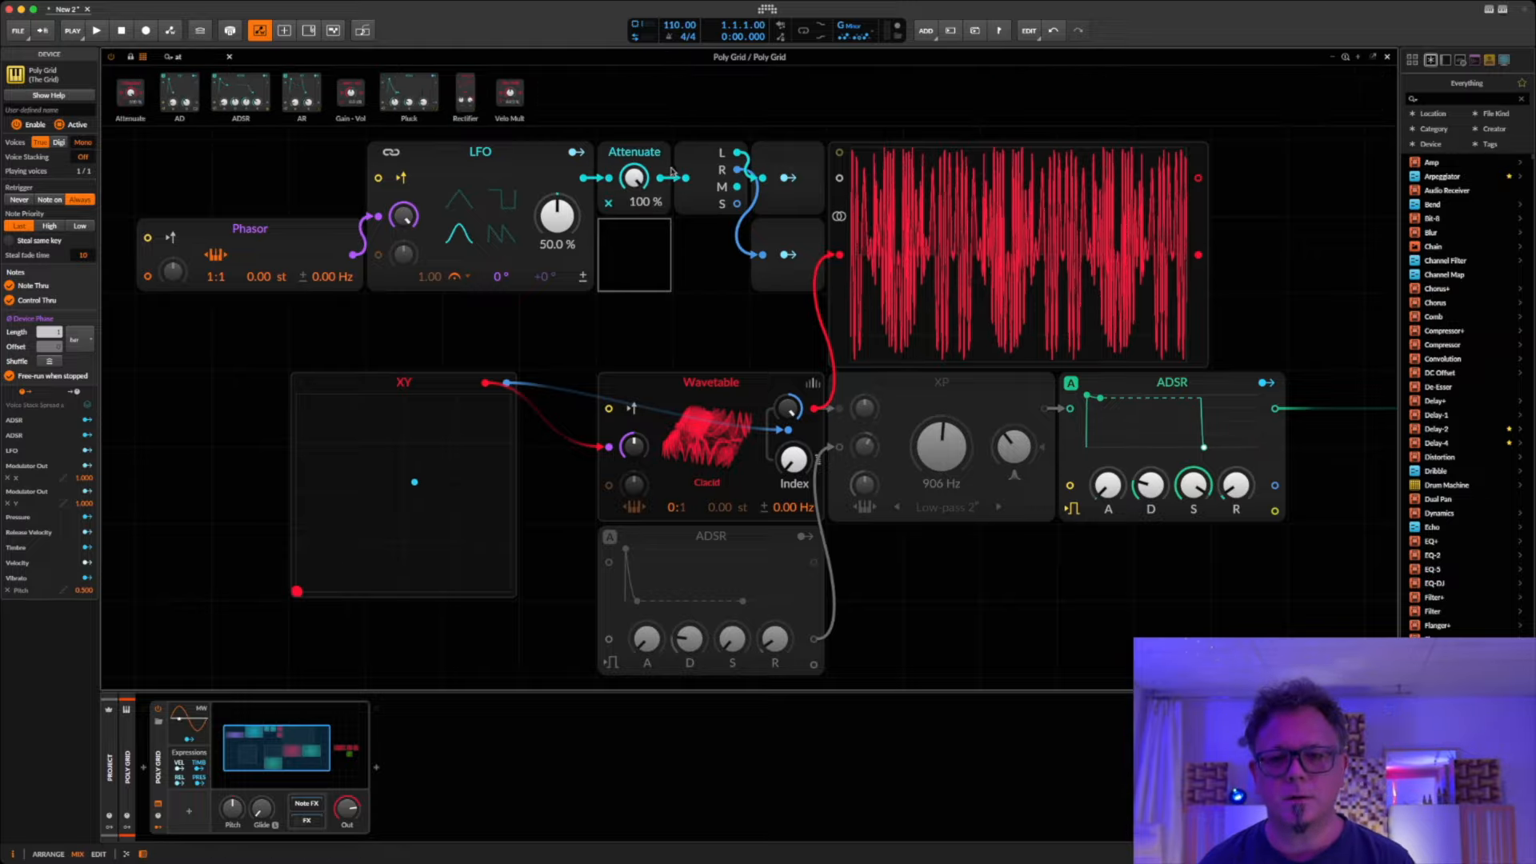
left_click_drag(634, 178, 633, 250)
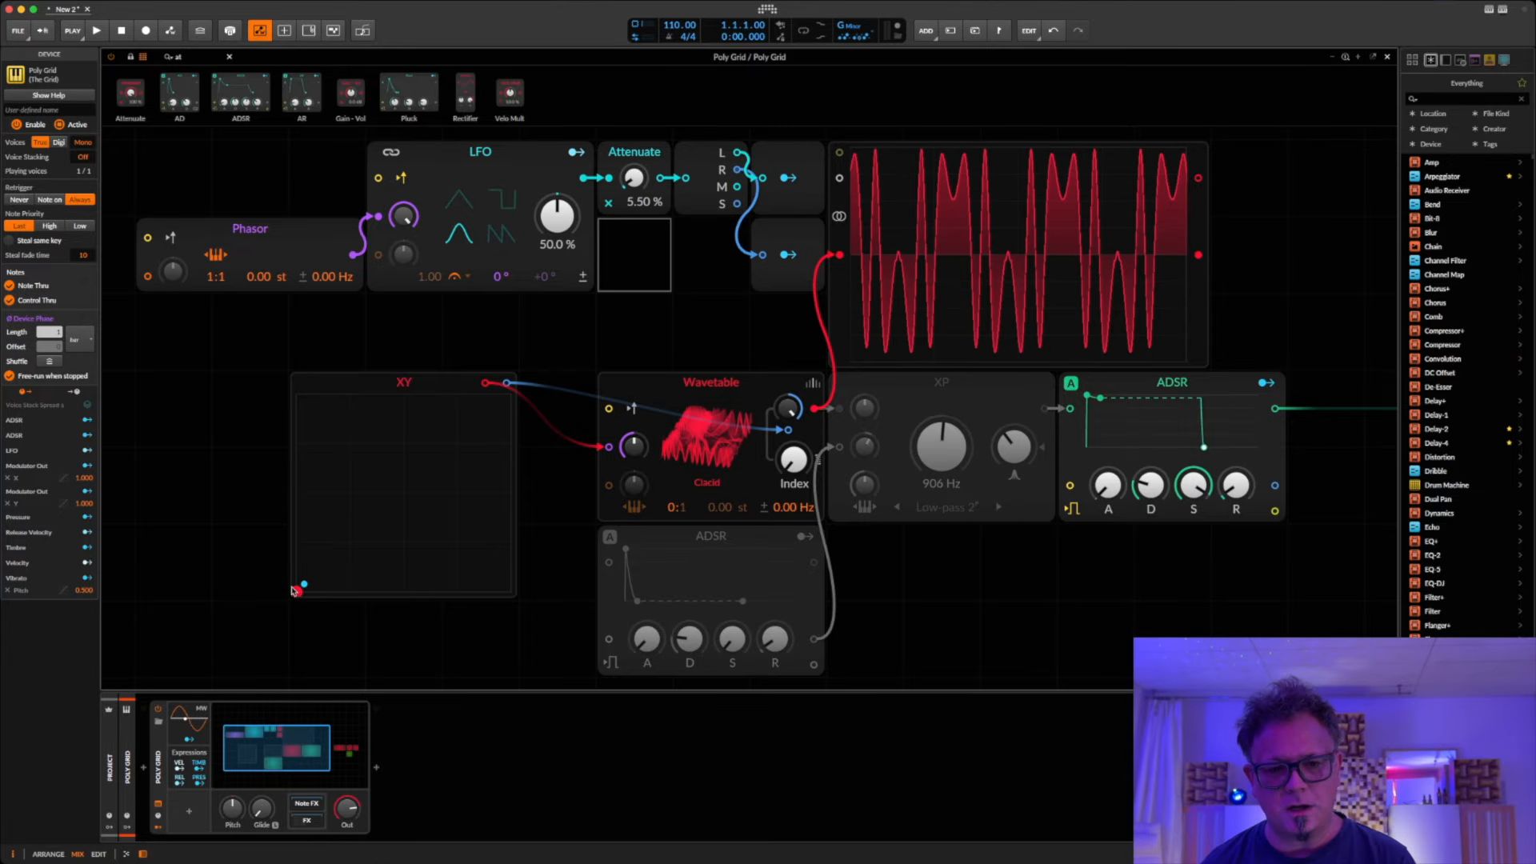
Step: Raise the Attenuate level to 16.5 % while comparing waveforms at several XY positions, and return the XY point to its lower-left corner
left_click_drag(297, 593, 310, 578)
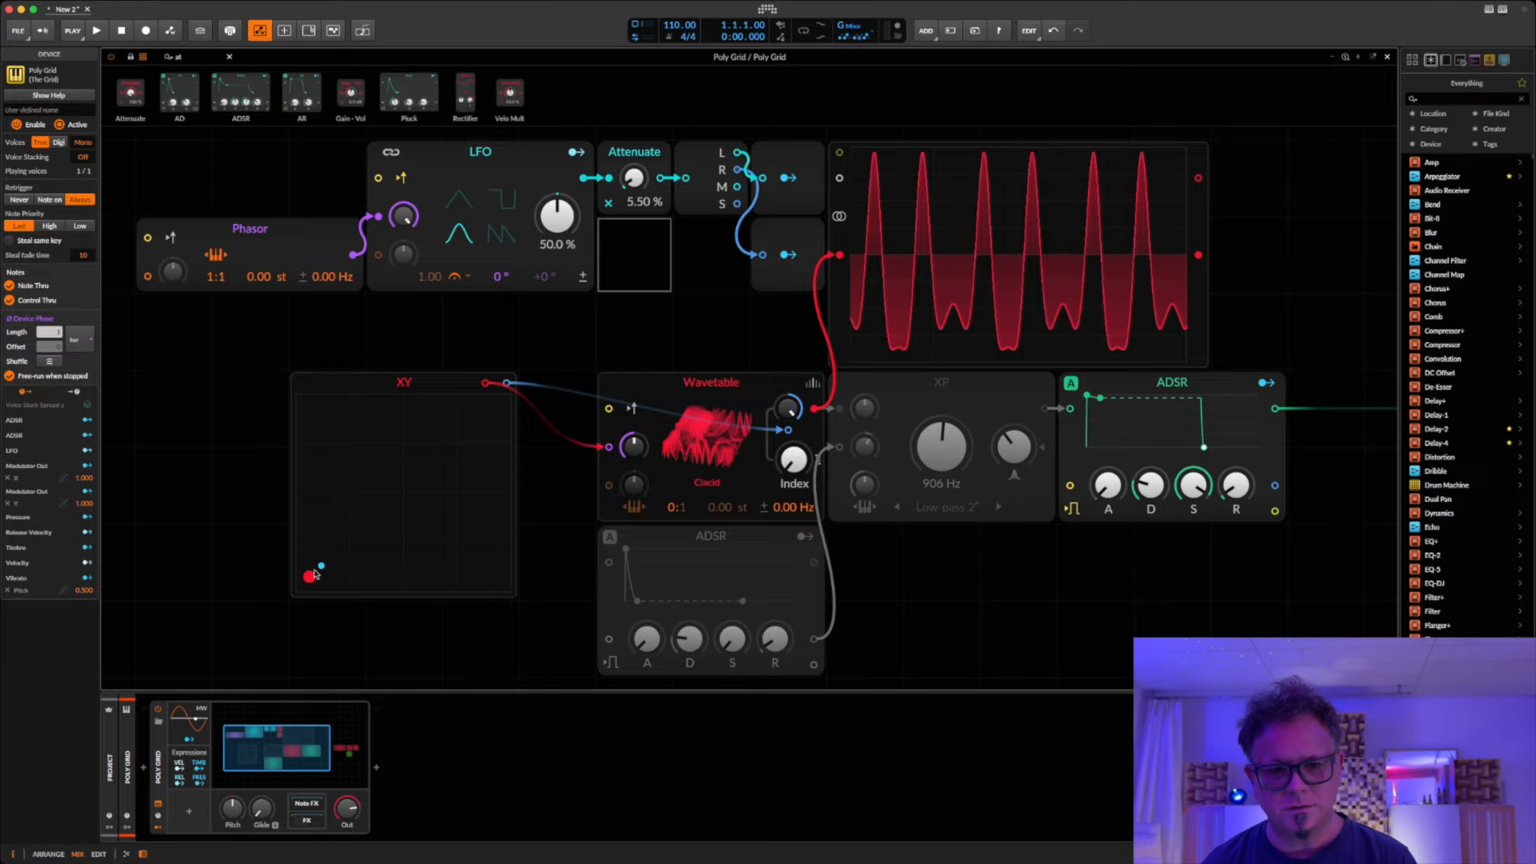
left_click_drag(311, 579, 475, 490)
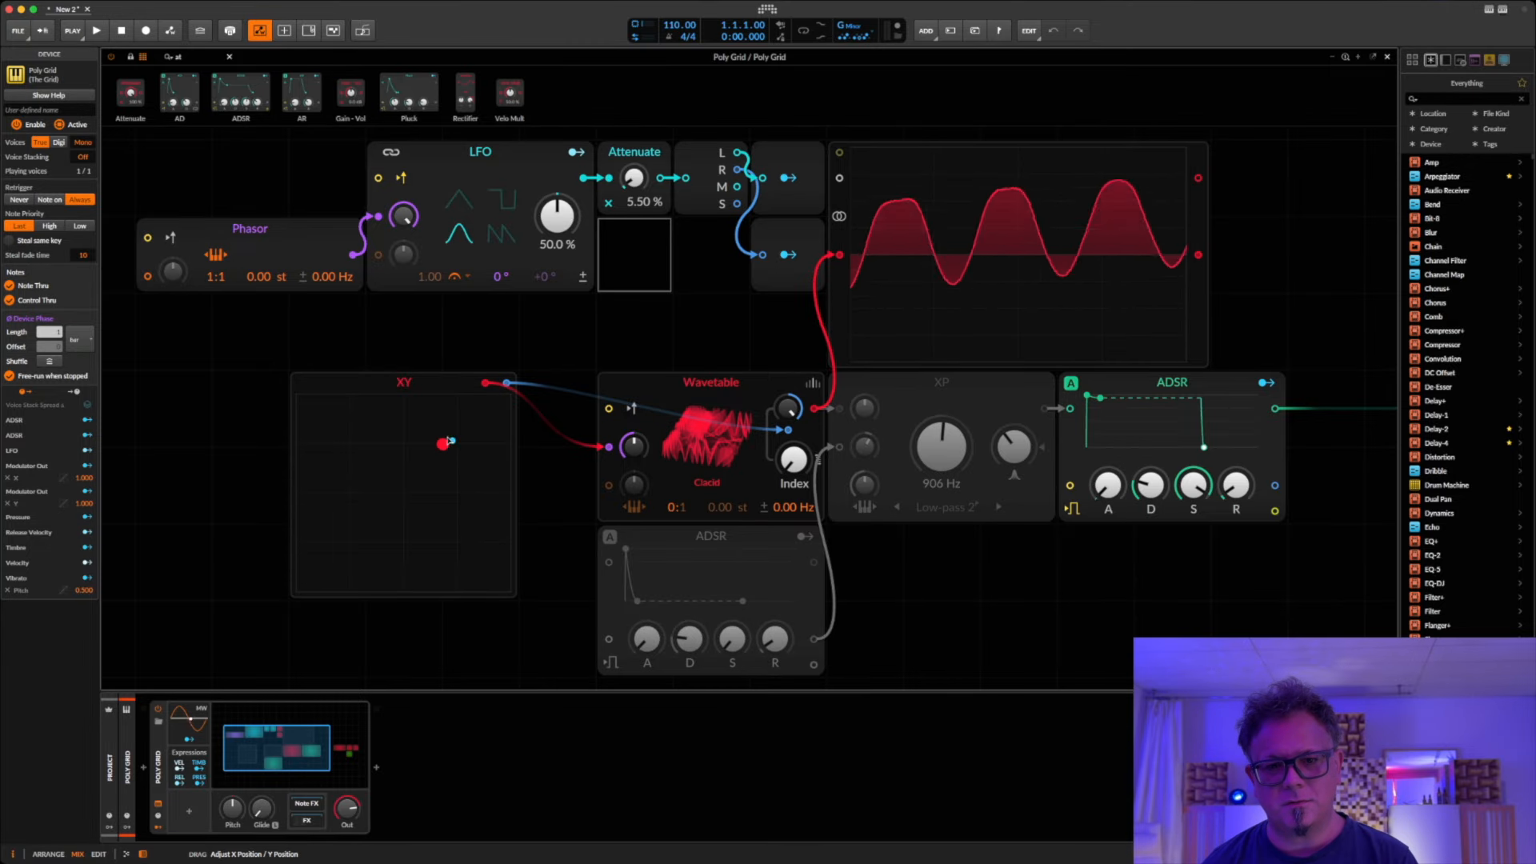
left_click_drag(453, 426, 350, 508)
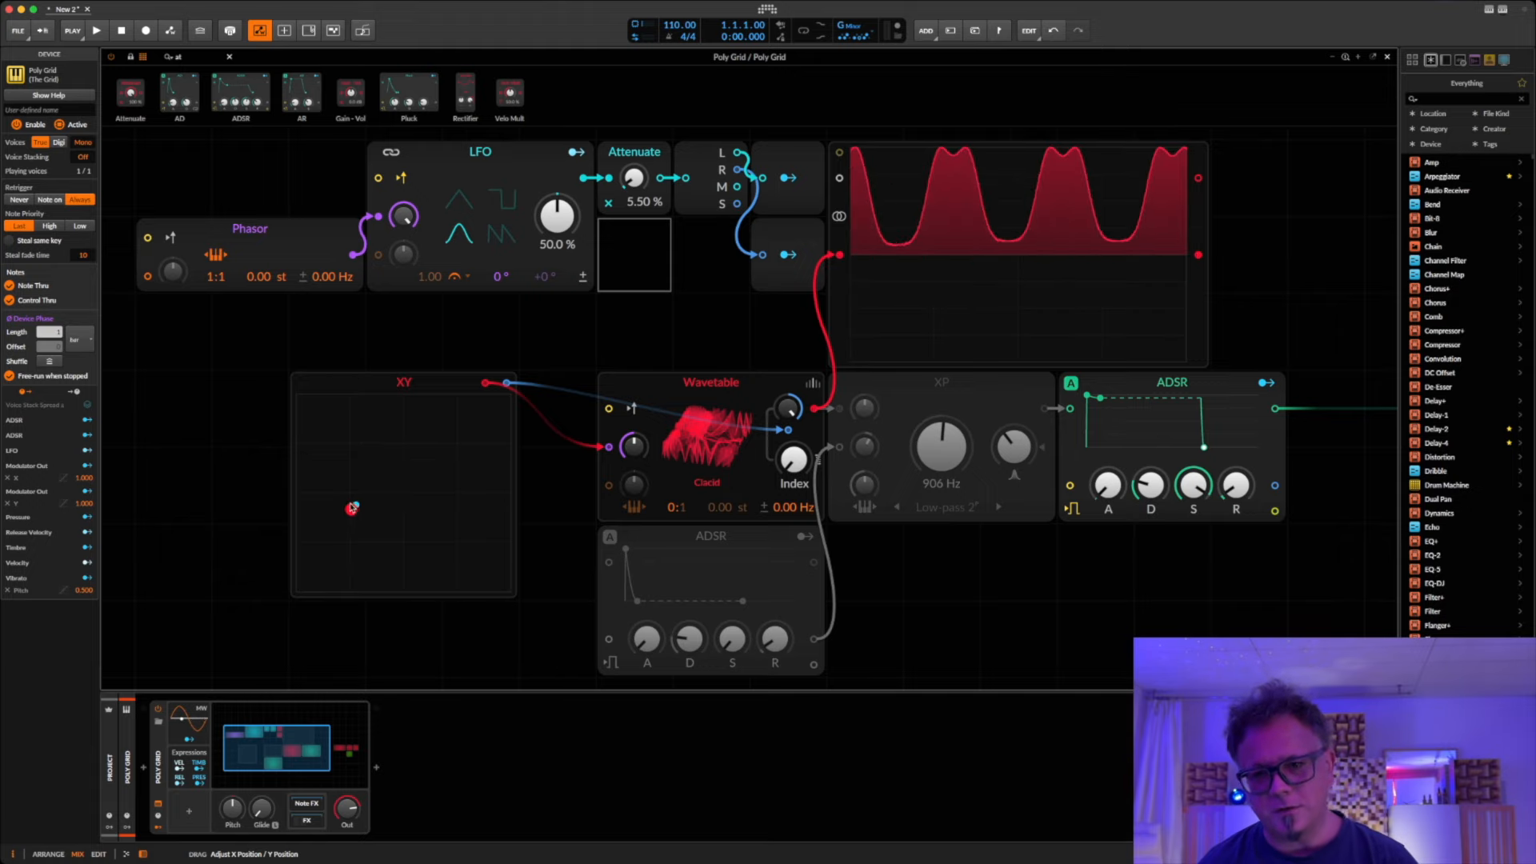
left_click_drag(634, 178, 634, 161)
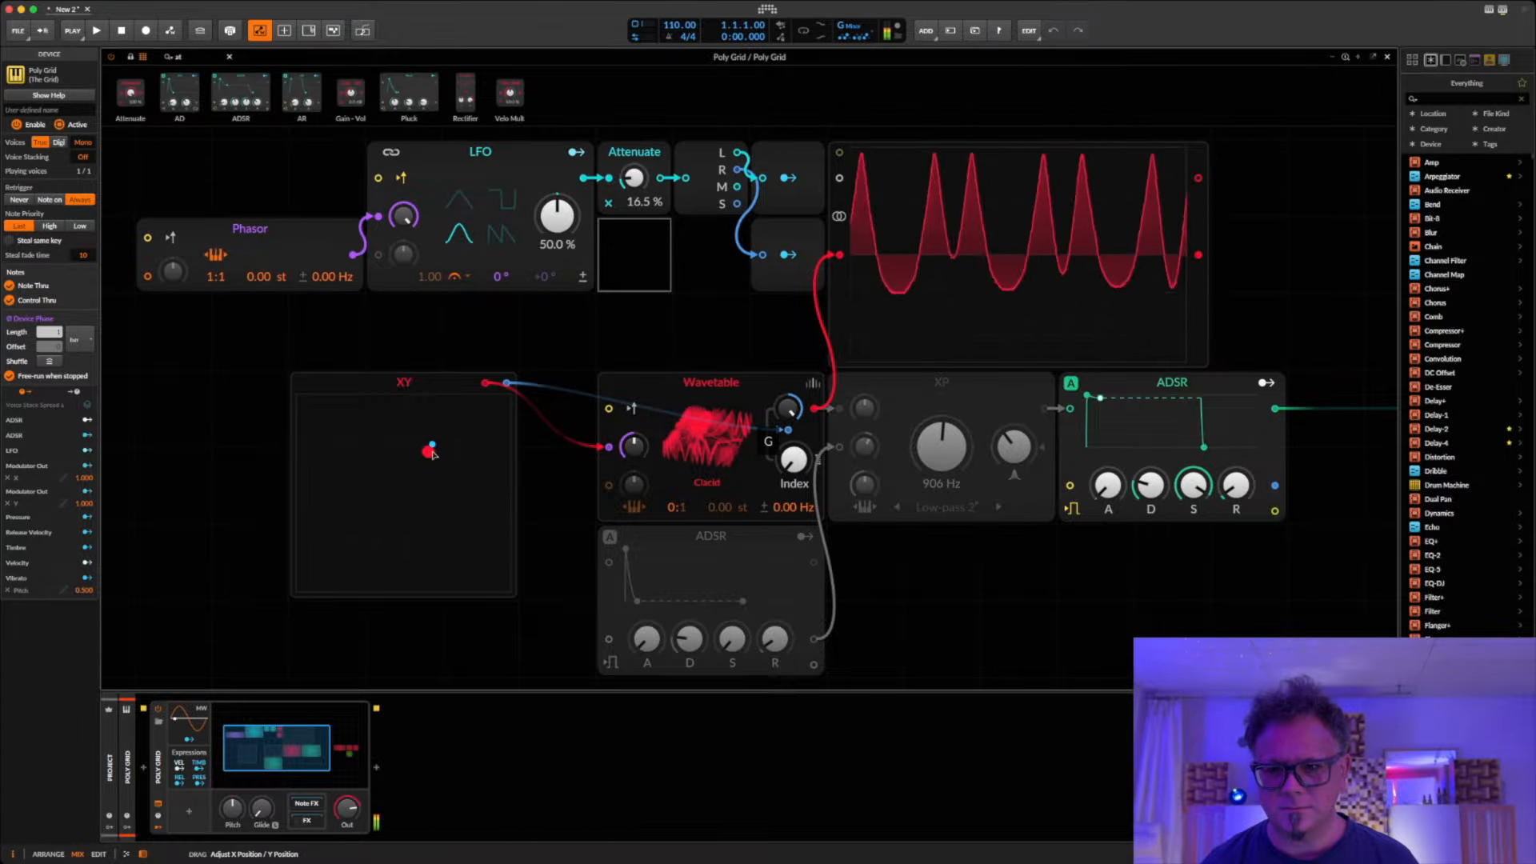
left_click_drag(432, 453, 456, 512)
left_click_drag(463, 568, 329, 562)
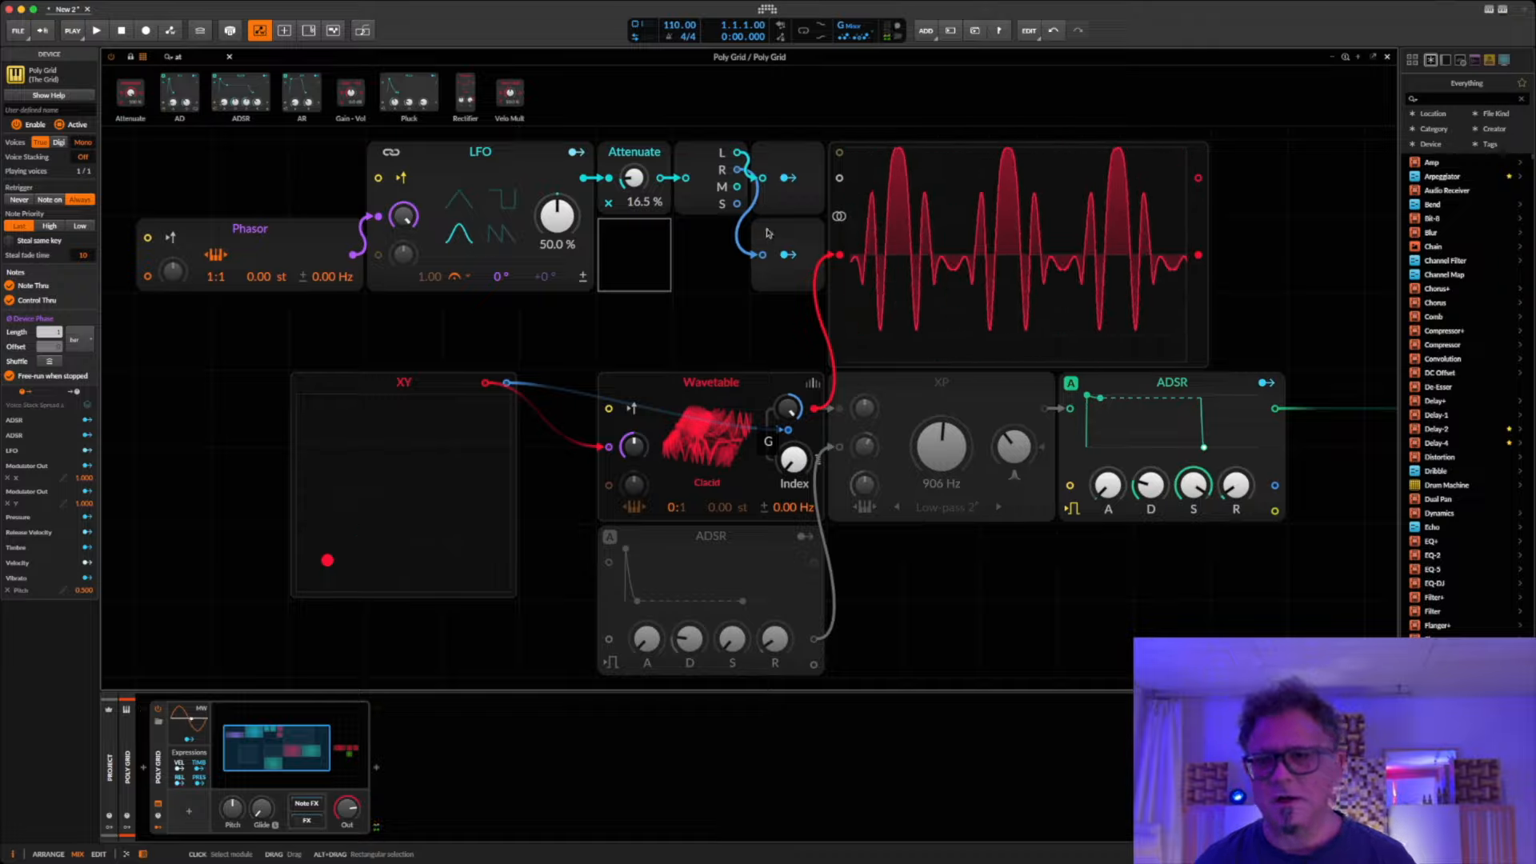
left_click(807, 329)
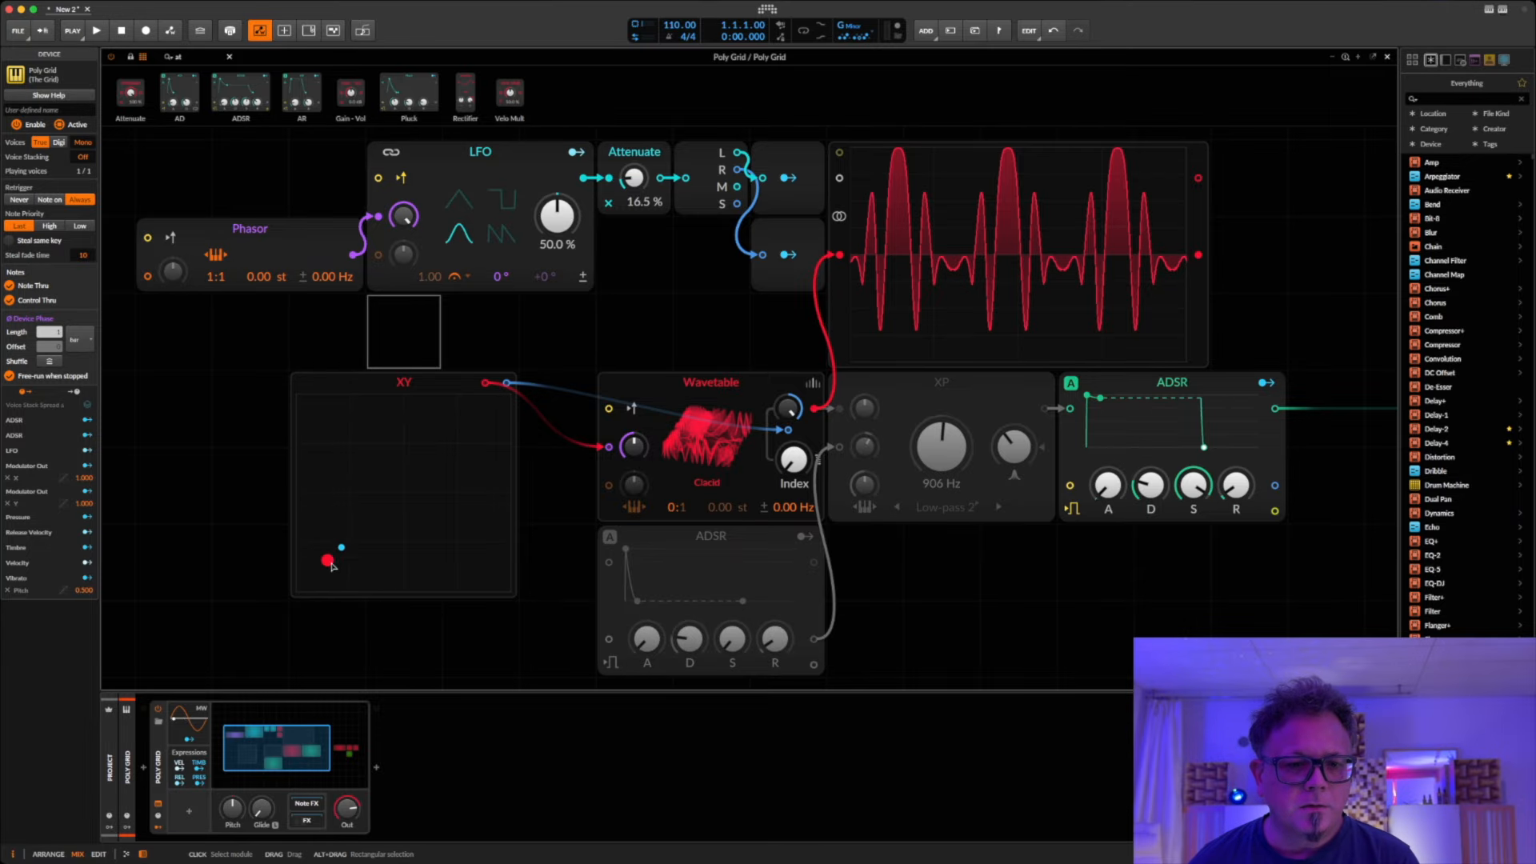
left_click_drag(332, 566, 303, 593)
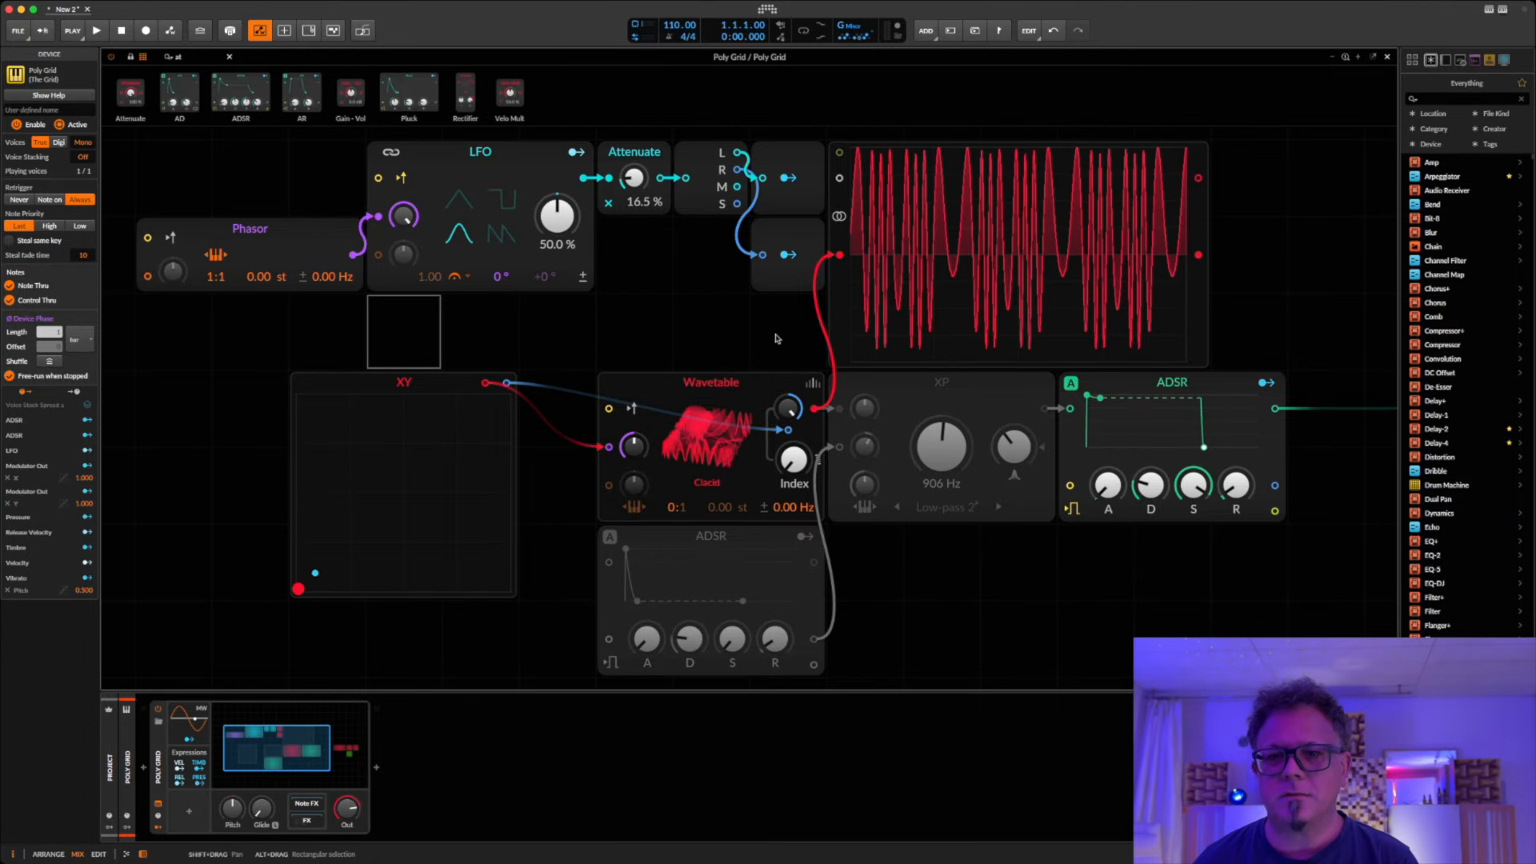
Step: Shift the Modulator Outs and oscilloscope one grid unit further along and place a copy of the Attenuate module before each Modulator Out
left_click_drag(754, 343, 897, 146)
left_click_drag(780, 161, 856, 161)
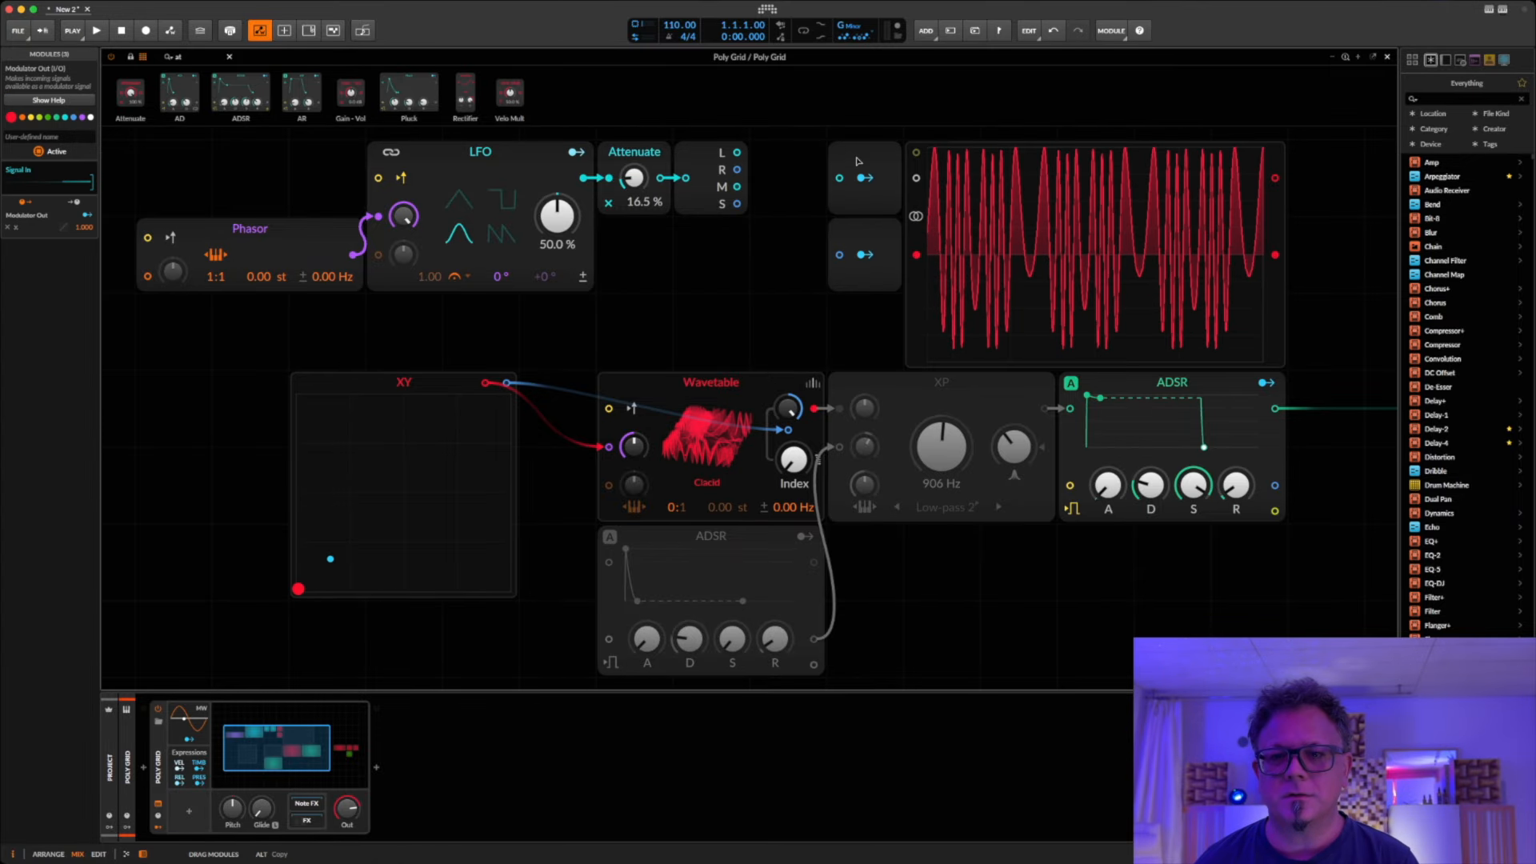
left_click(656, 152)
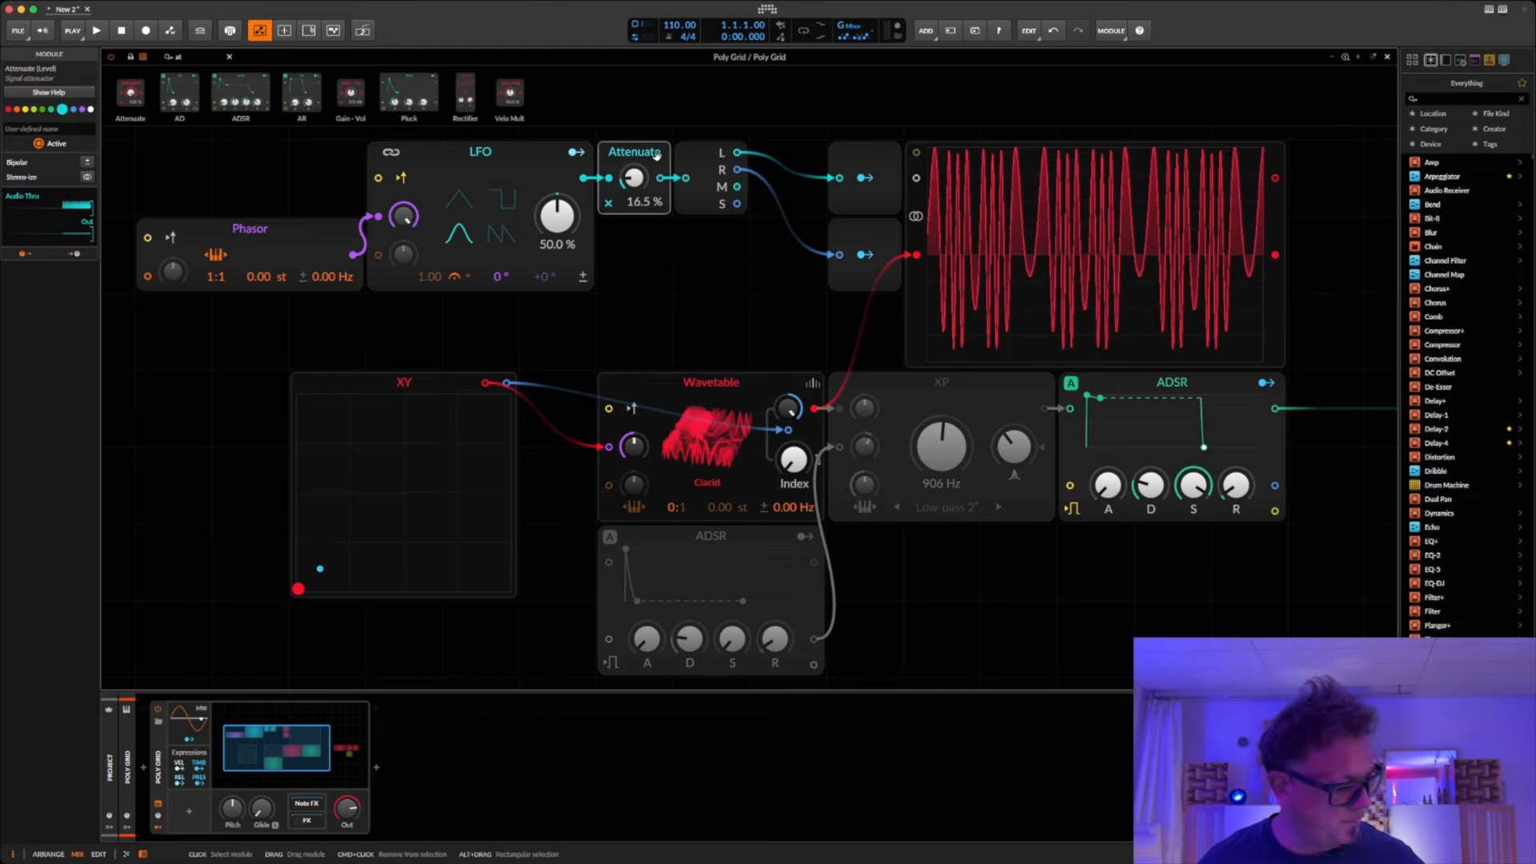
left_click_drag(656, 152, 808, 163)
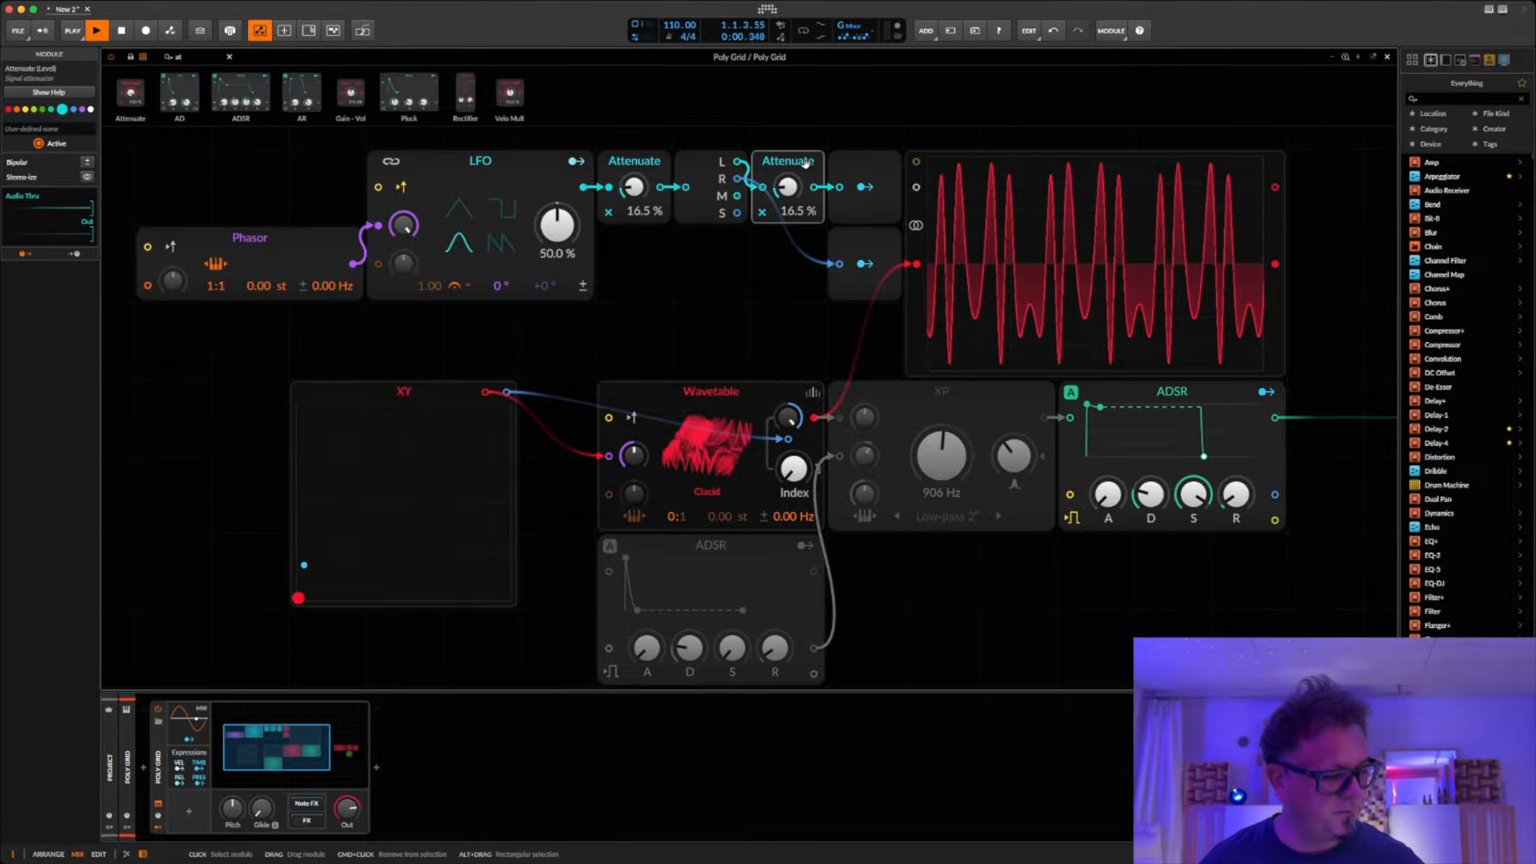
left_click_drag(804, 166, 763, 264)
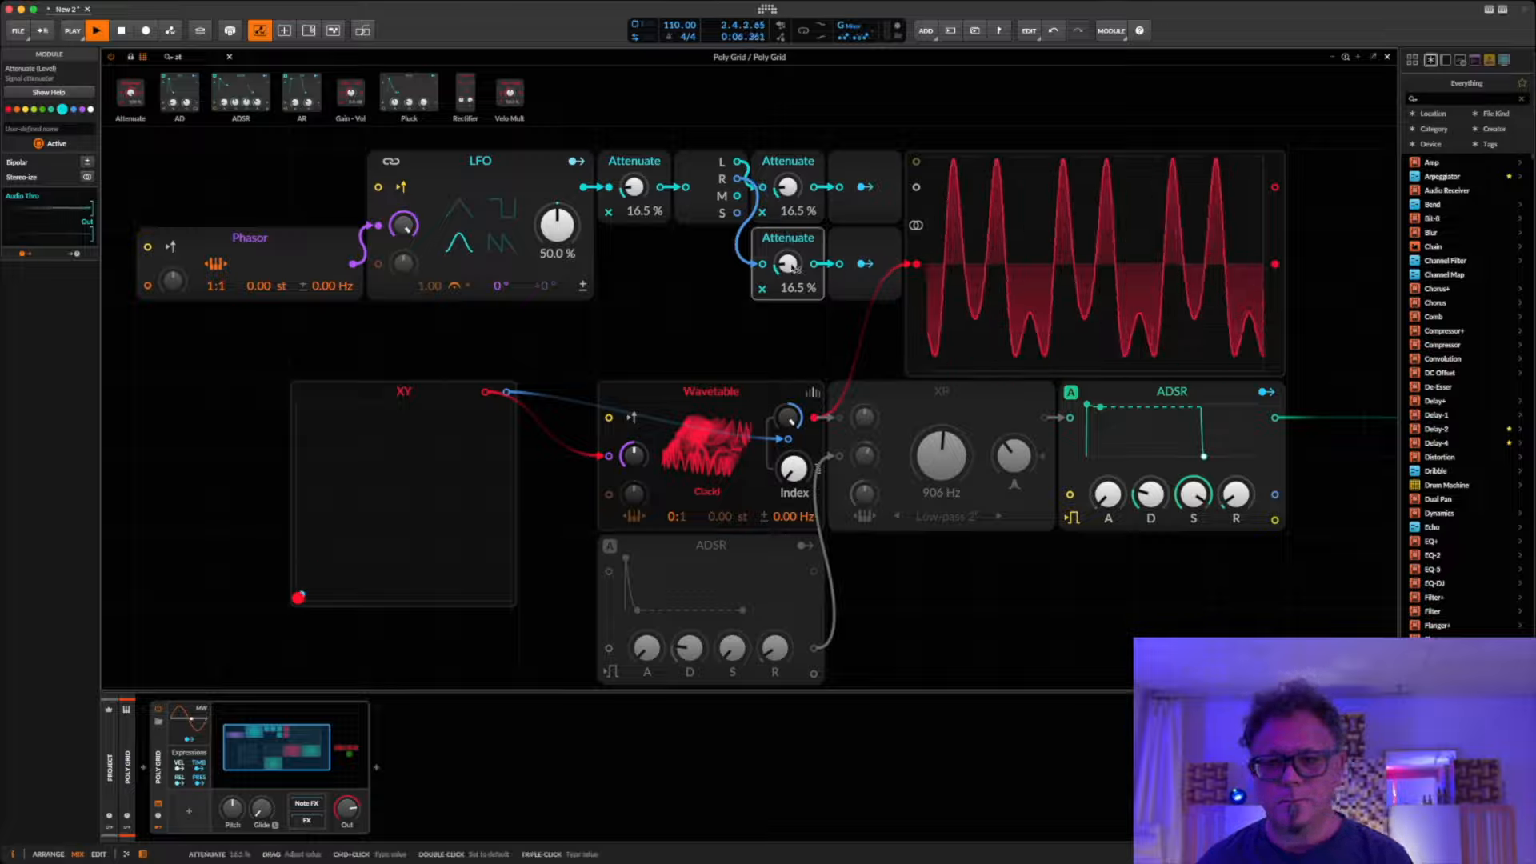
Step: Test the left-channel Attenuate at 0 % and set all three Attenuate modules to 100 %
double_click(792, 268)
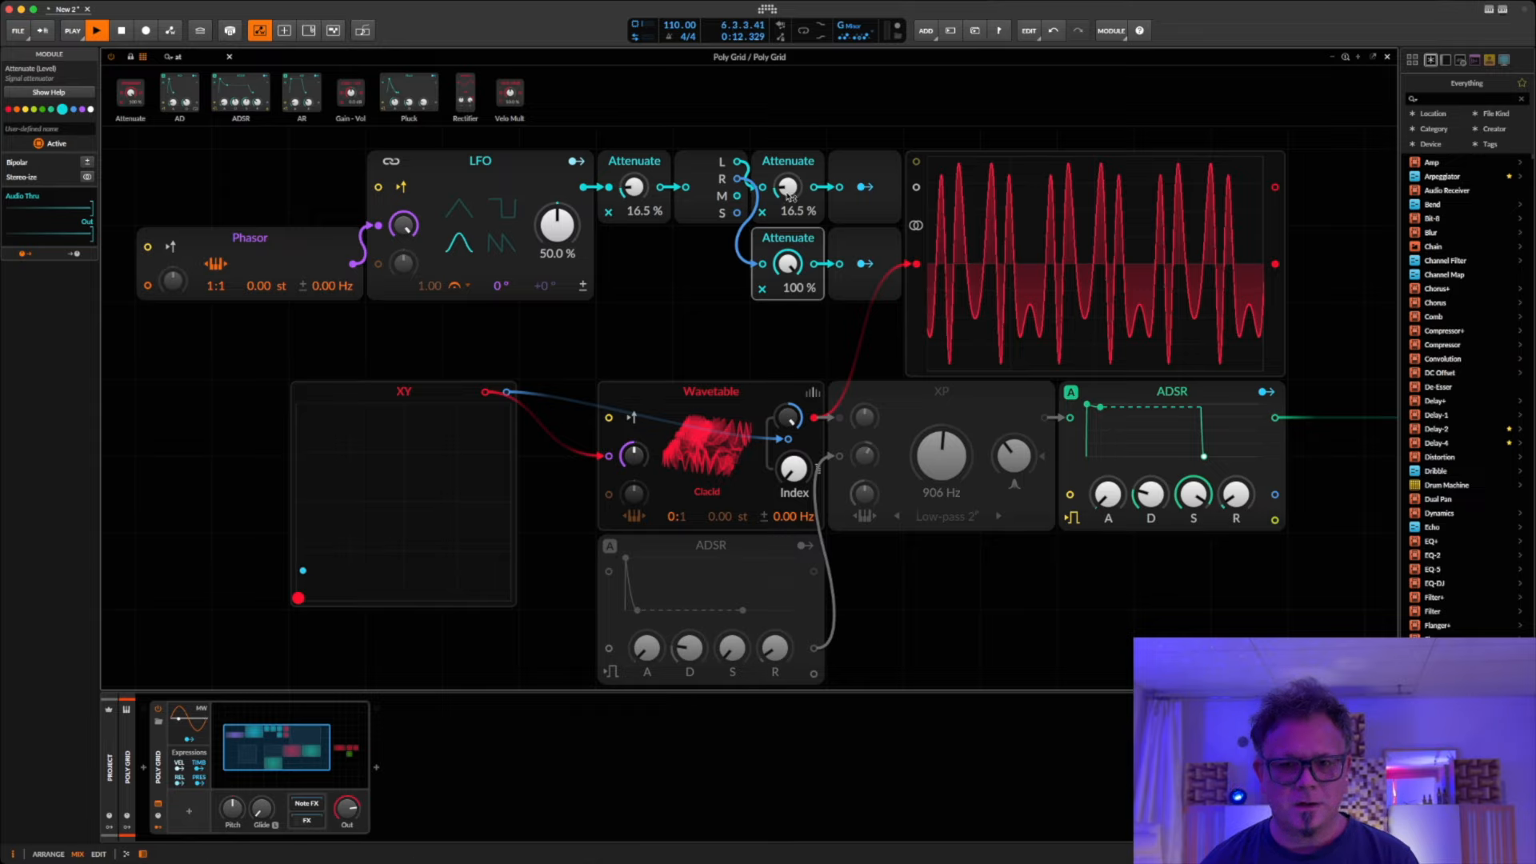
left_click_drag(788, 186, 788, 210)
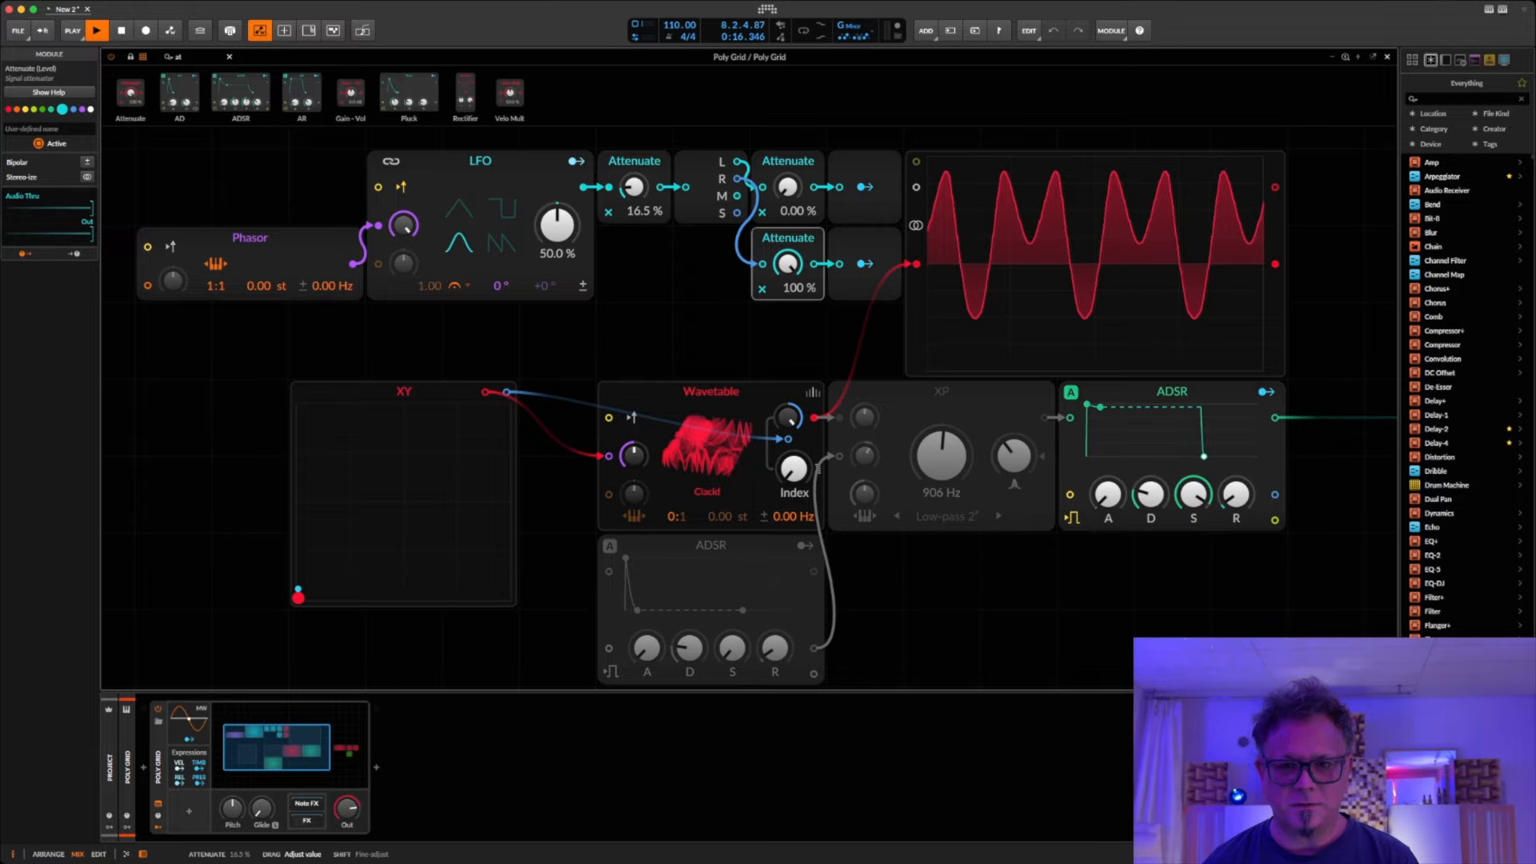
left_click_drag(633, 190, 690, 104)
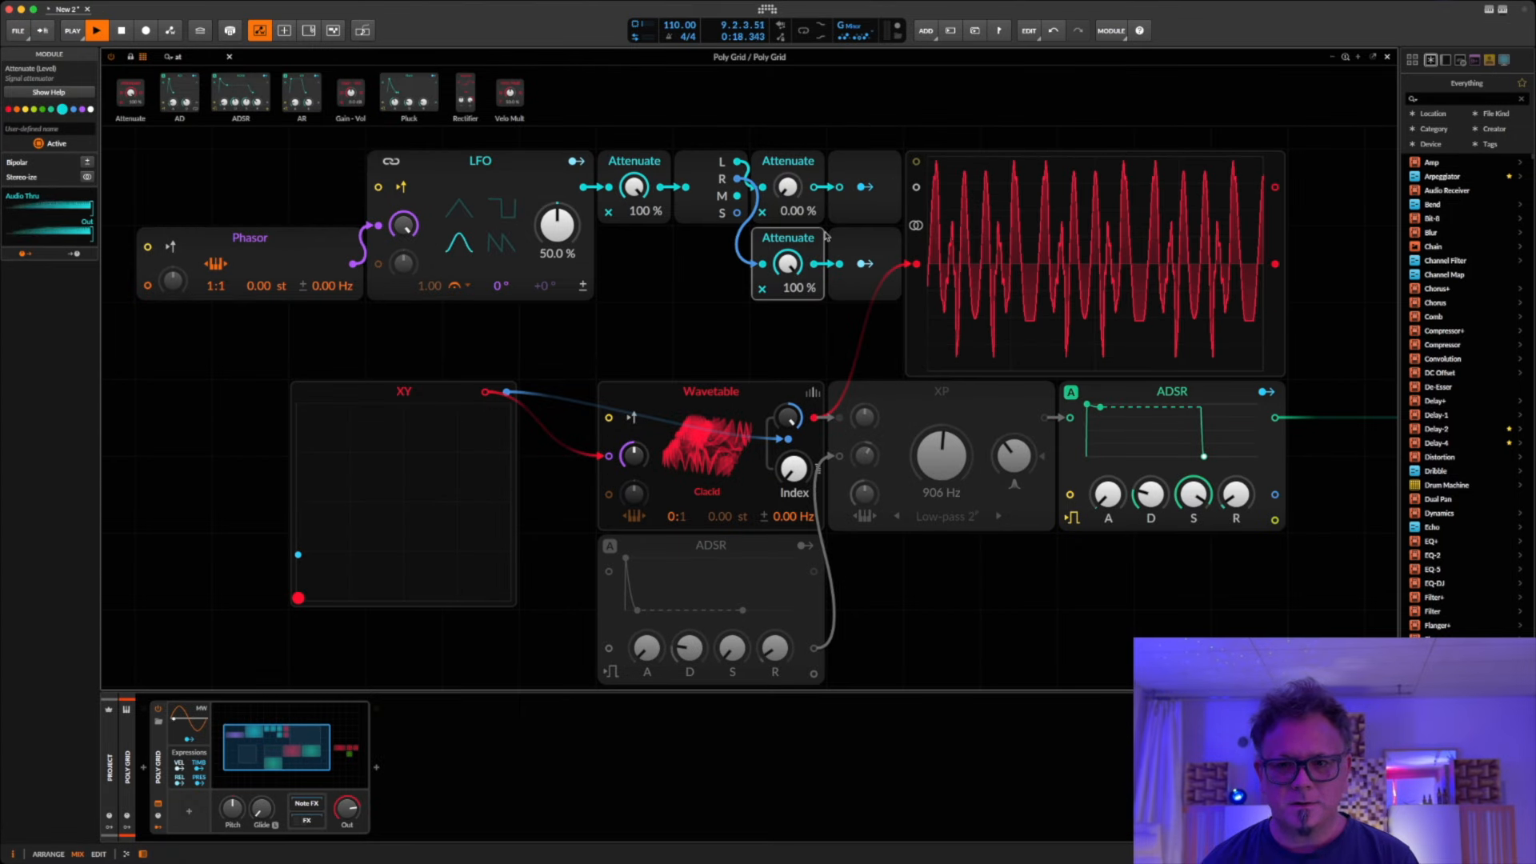
mouse_move(788, 264)
left_mouse_down()
mouse_move(788, 321)
mouse_move(788, 264)
left_mouse_up()
left_click_drag(788, 187, 788, 112)
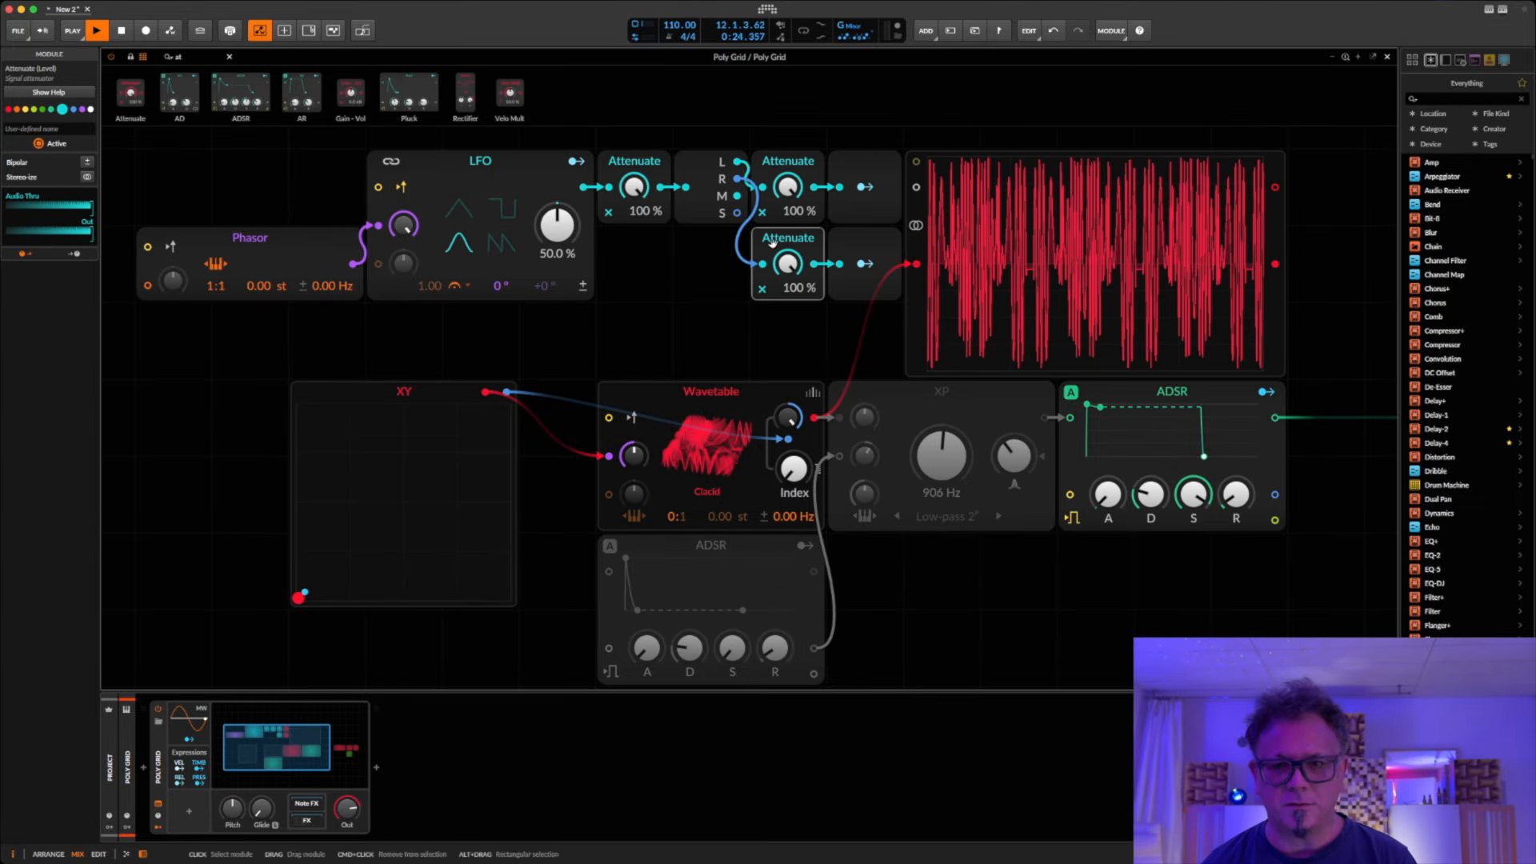
Step: Slow the modulation down by setting the Phasor's ratio to 1:99
left_click_drag(788, 263, 790, 232)
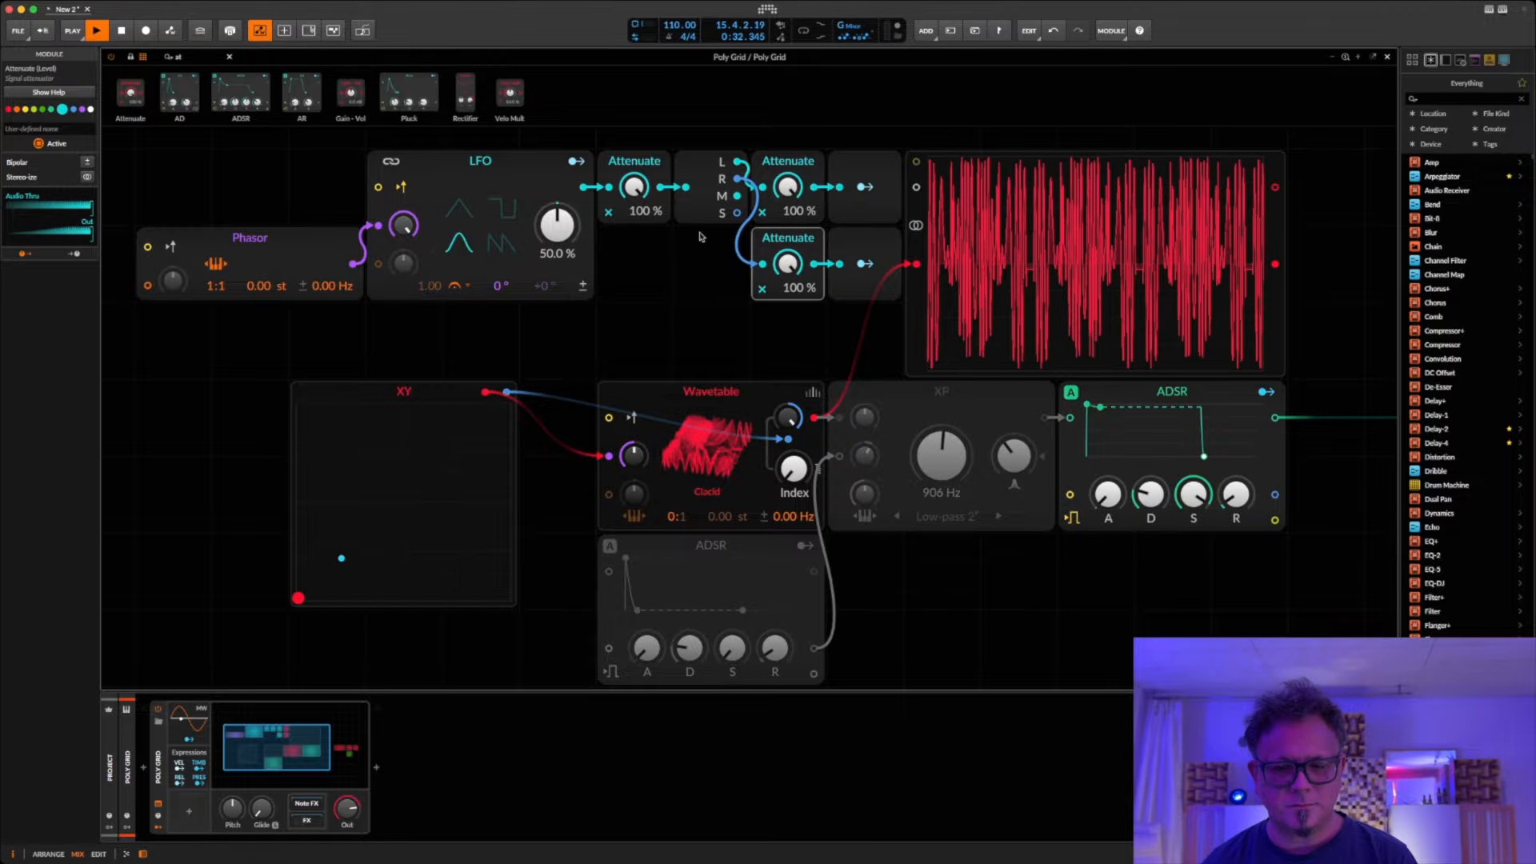
left_click(497, 204)
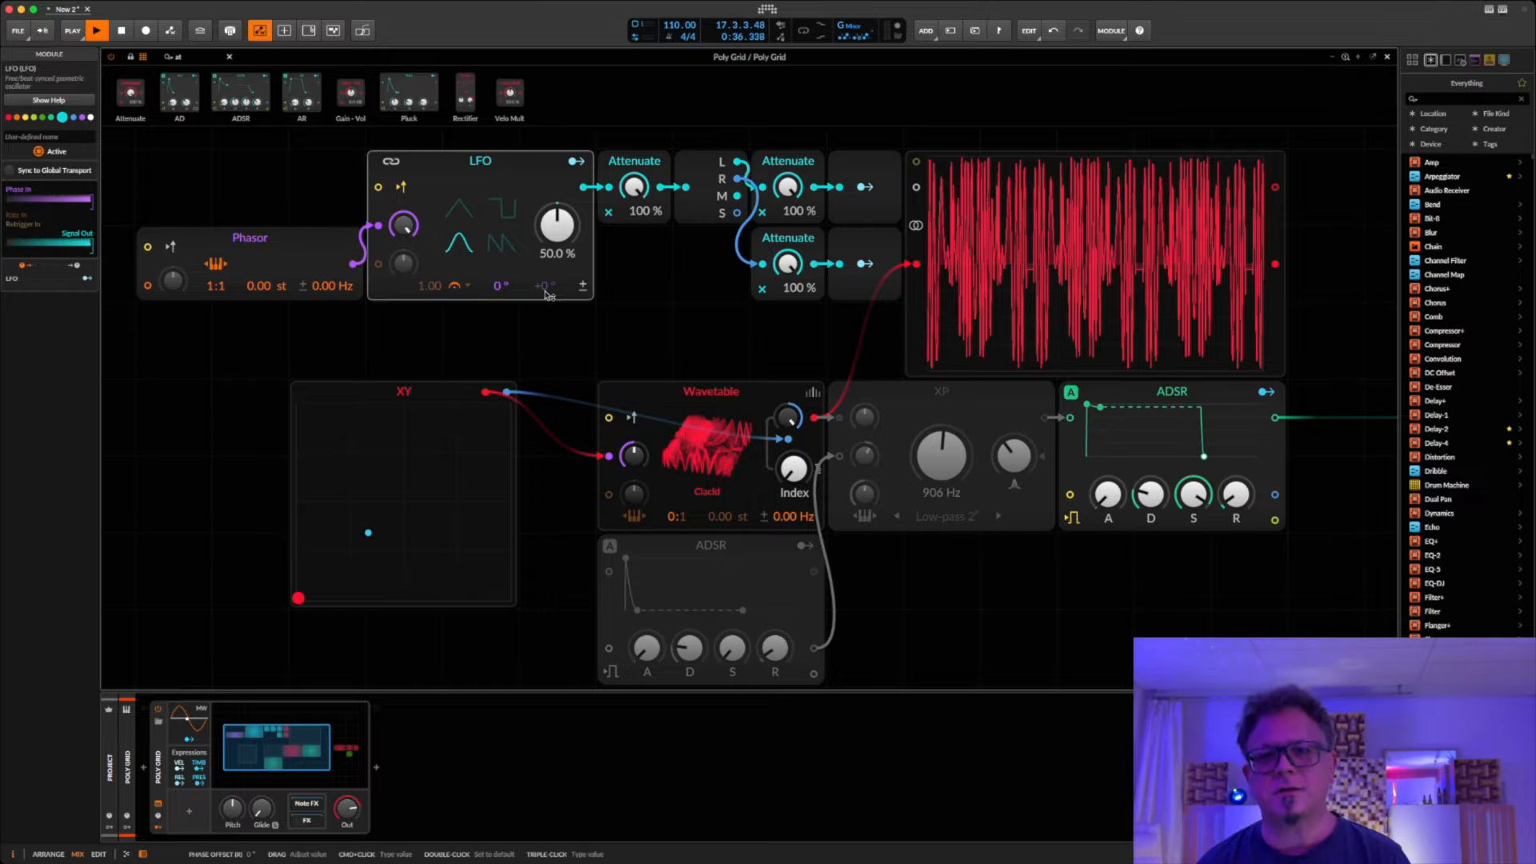
left_click(720, 162)
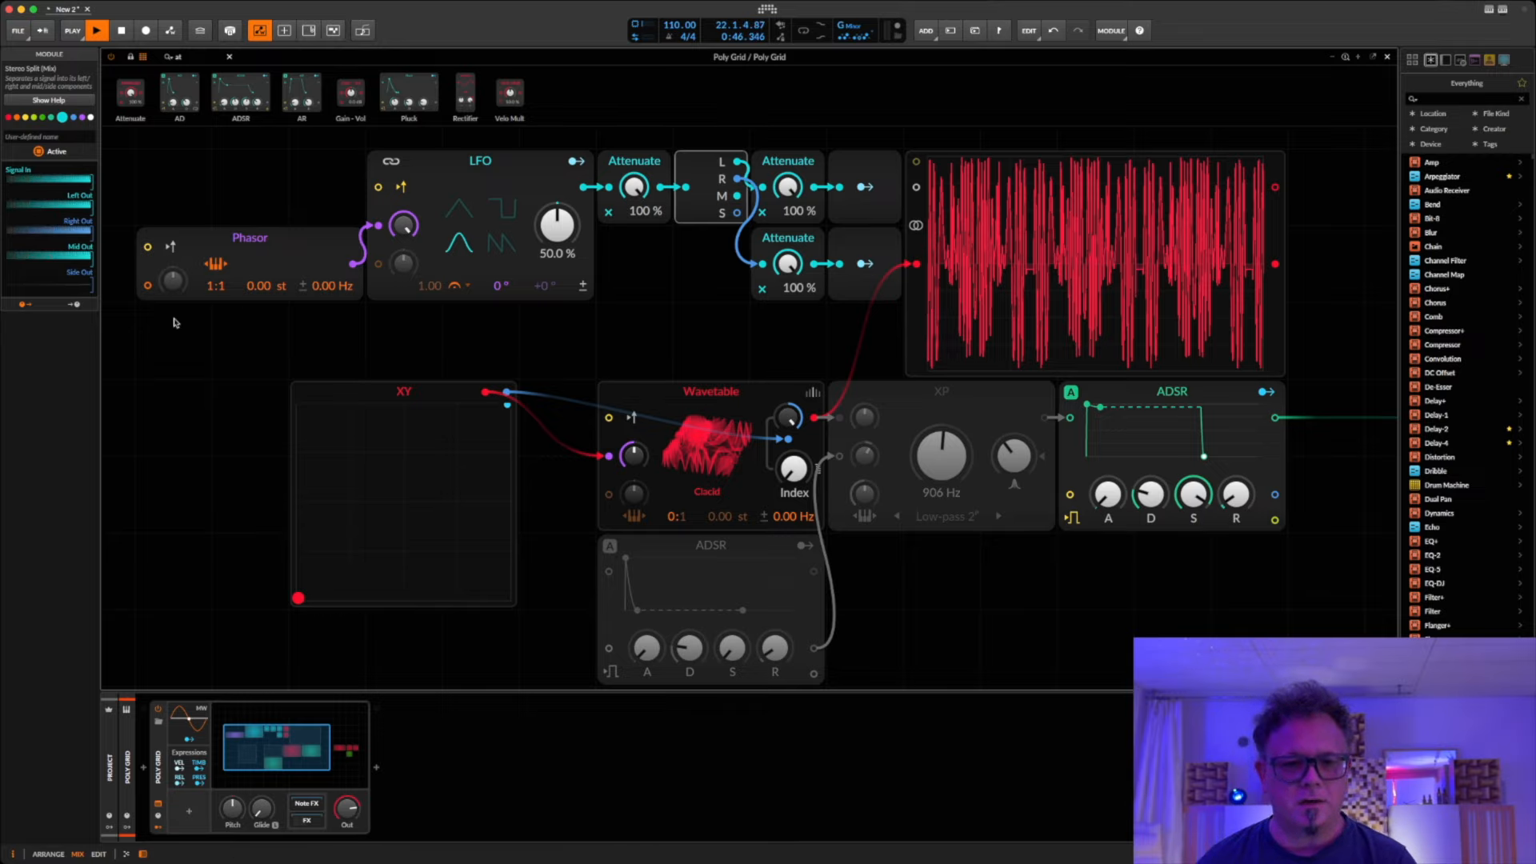
left_click_drag(222, 294, 222, 264)
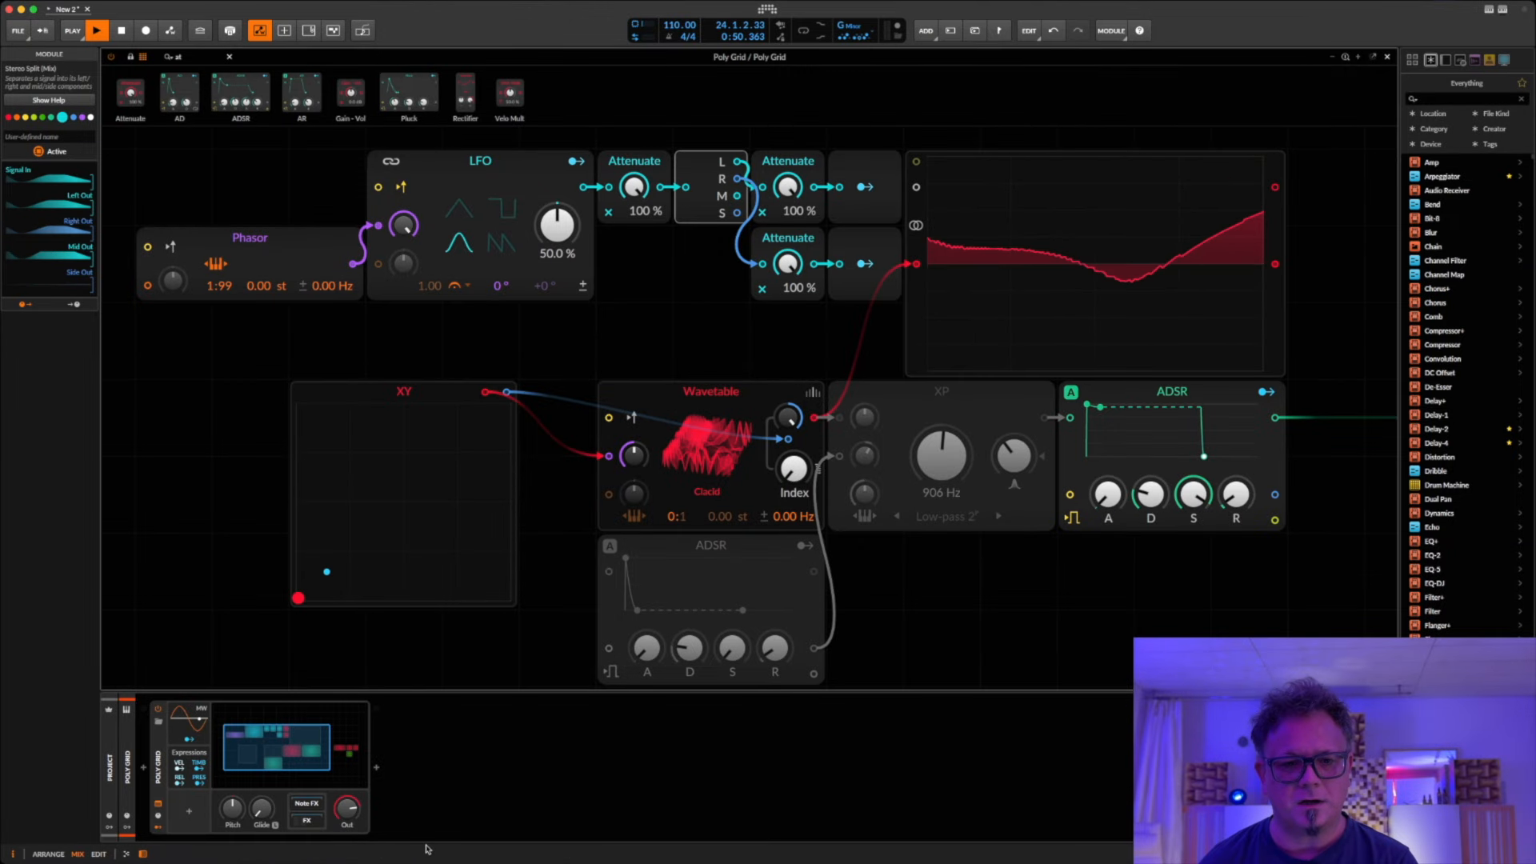
left_click(326, 560)
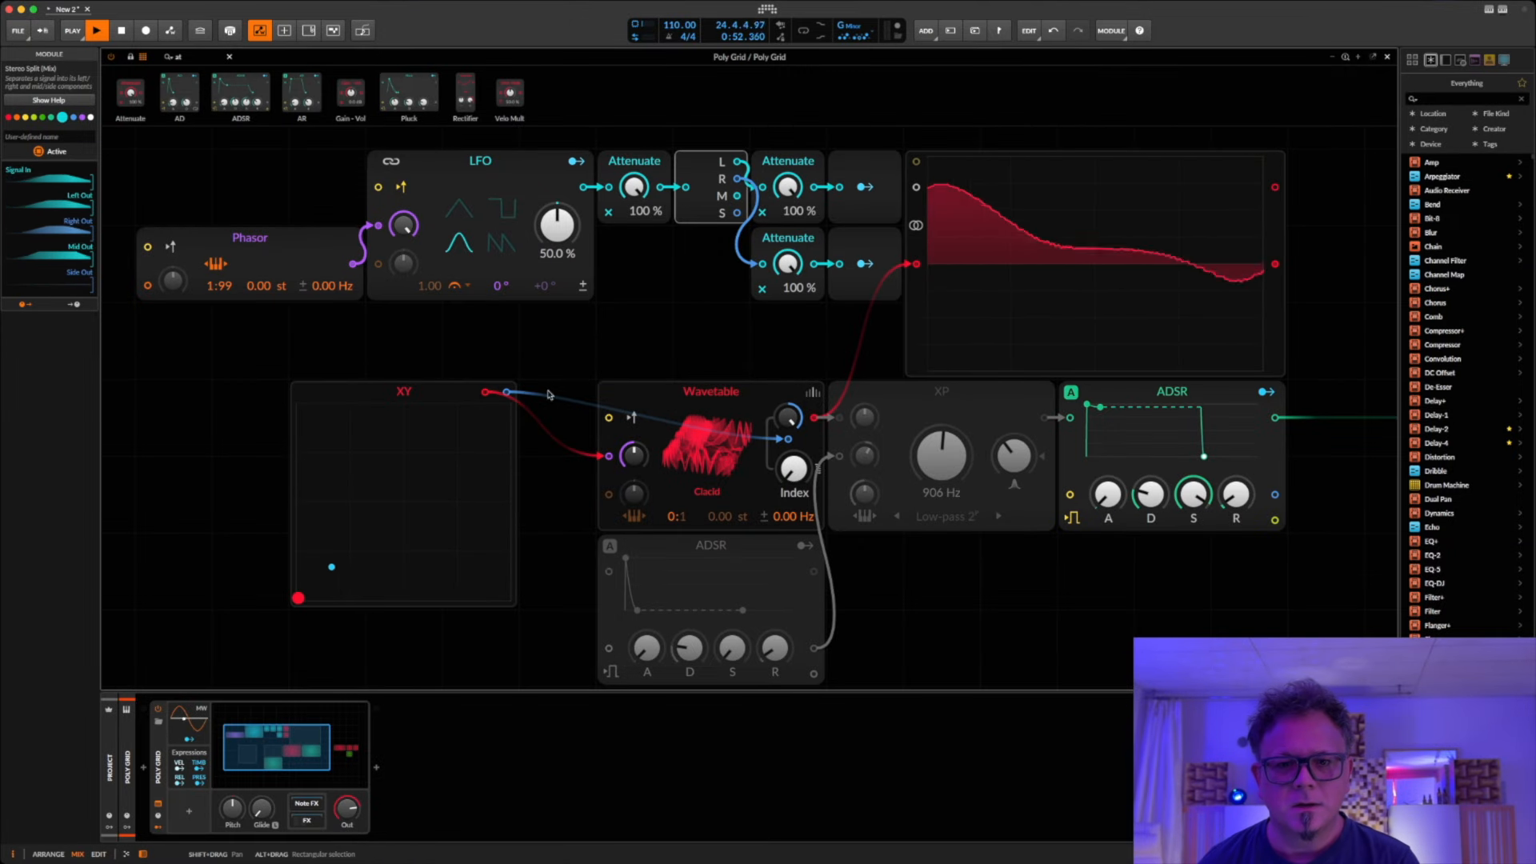
Step: Set the LFO's right-channel phase offset to 90° and try the triangle waveform before restoring the sine
left_click_drag(552, 290, 552, 280)
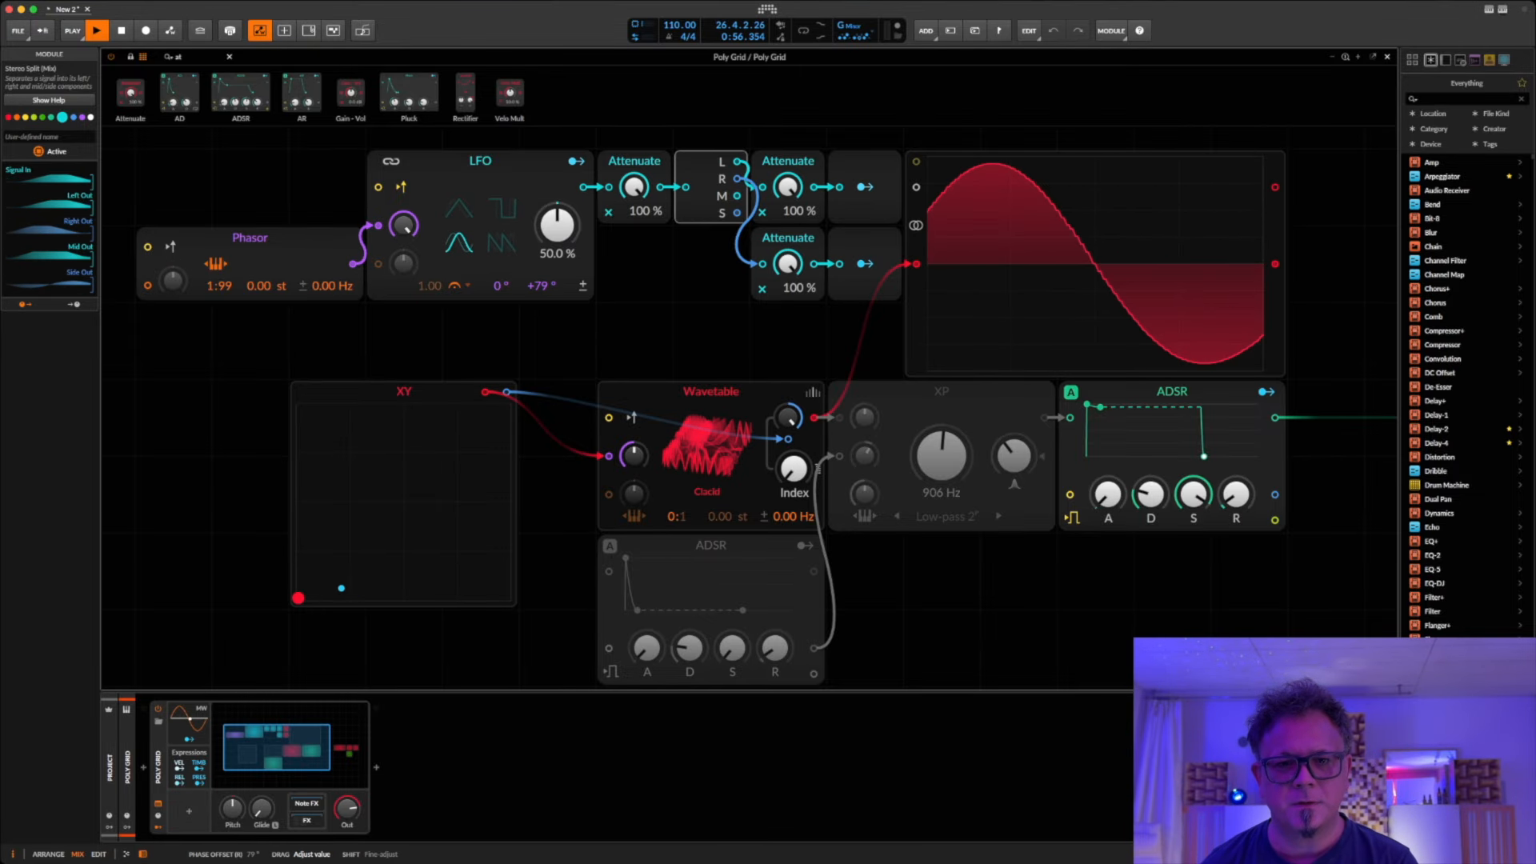
double_click(550, 290)
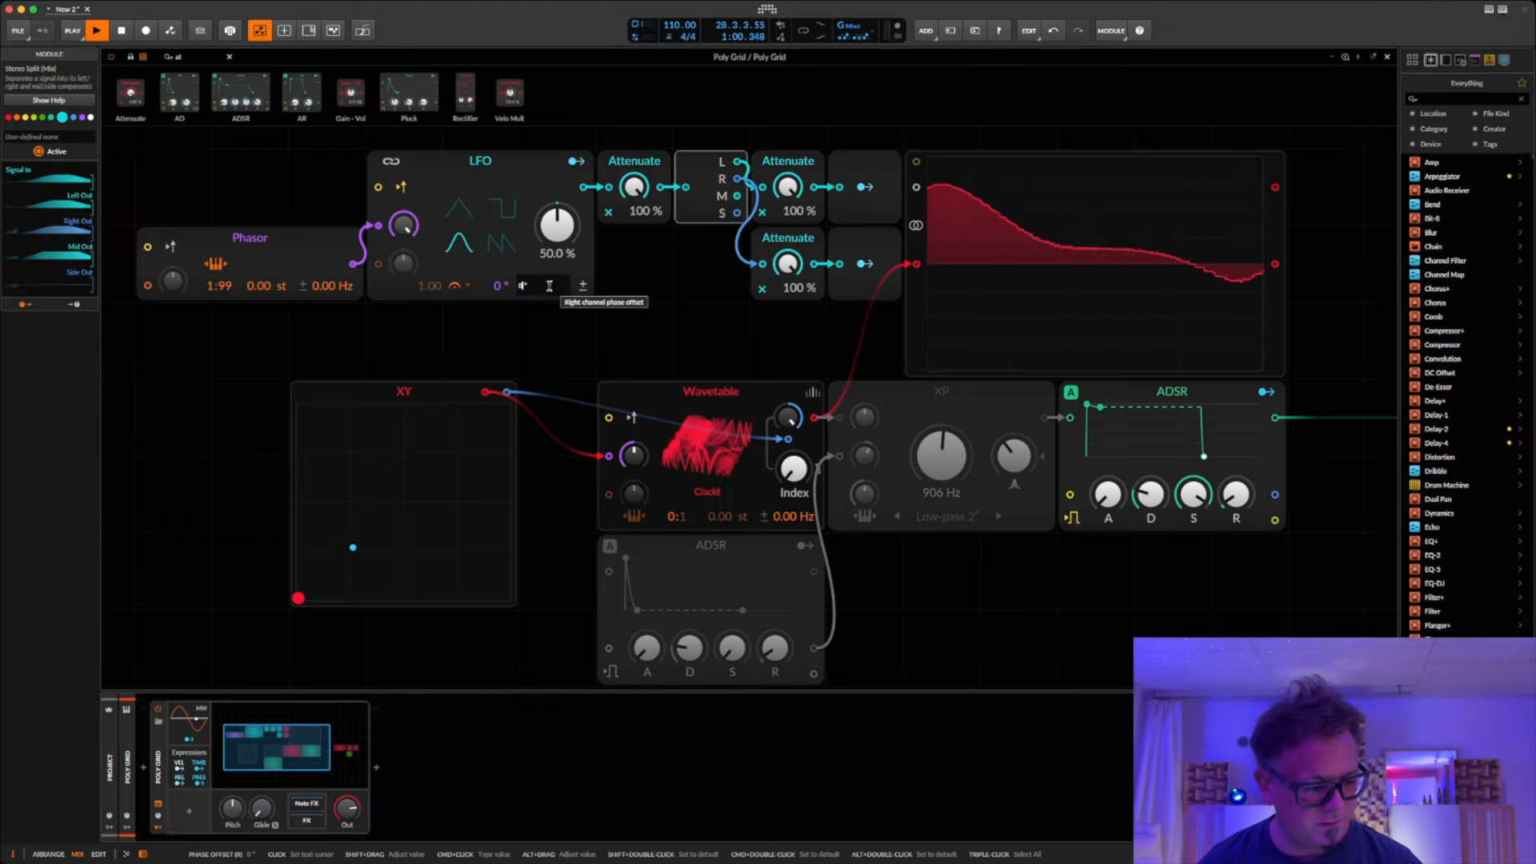
type("90")
key("Return")
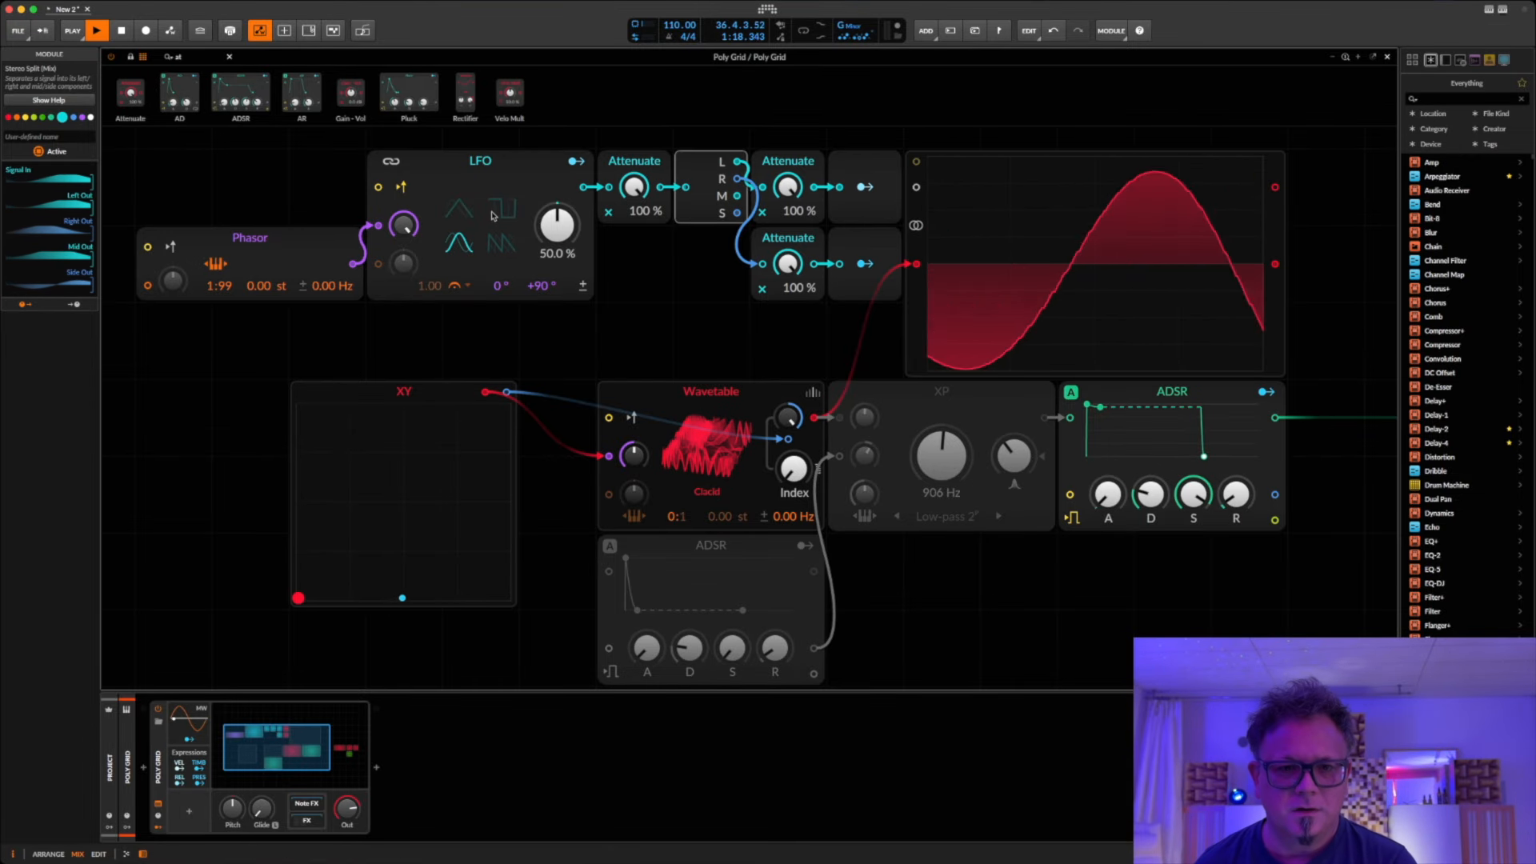
left_click(458, 227)
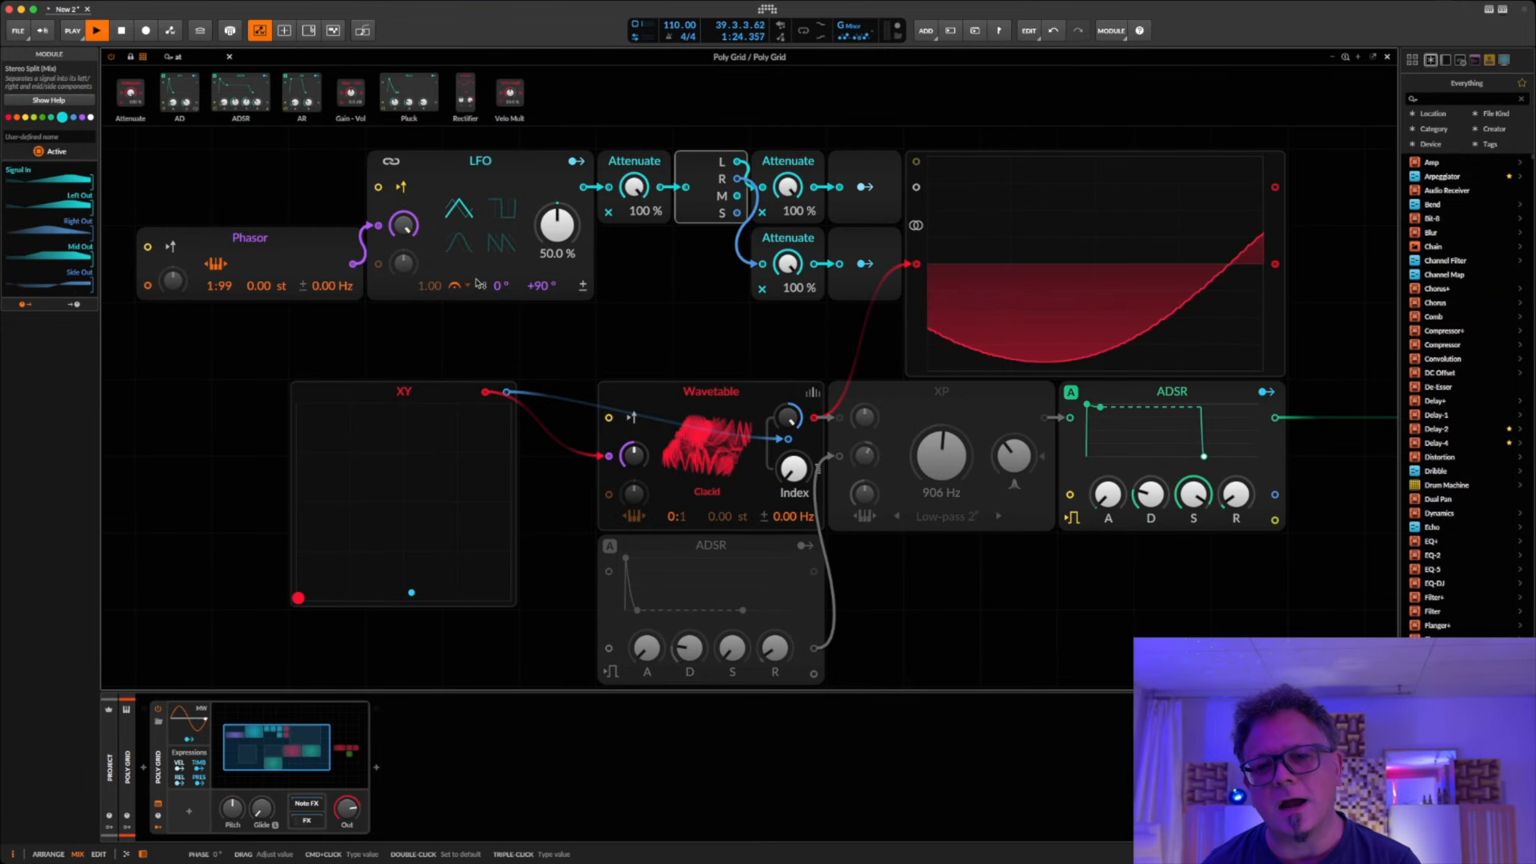
left_click(459, 242)
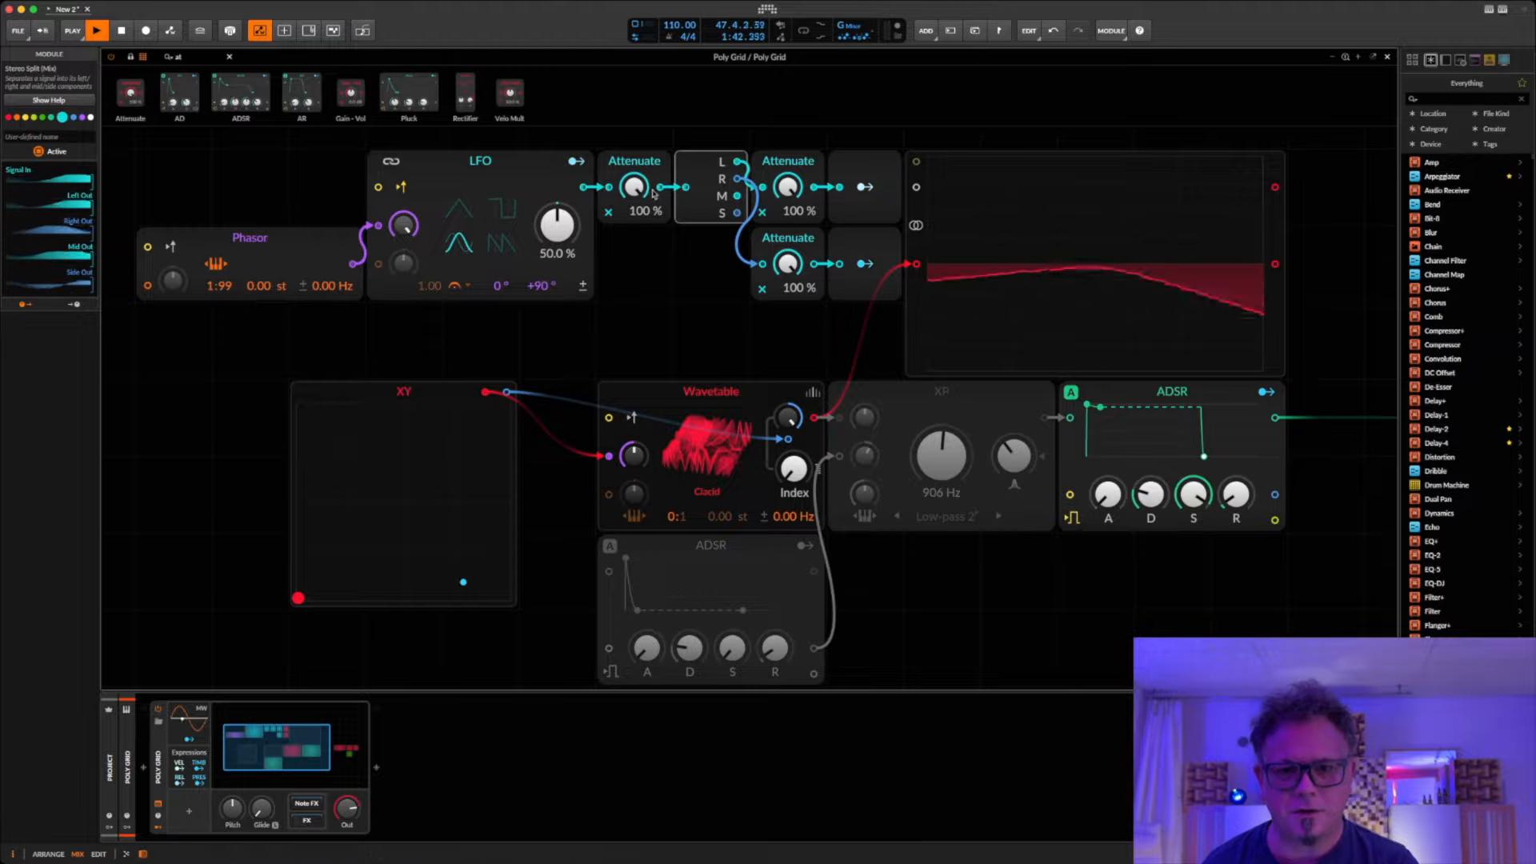
Step: Set the Attenuate before the Stereo Split to 35.5 %, test lower levels on both channel Attenuates and reset those two to 100 %
left_click_drag(634, 187, 643, 192)
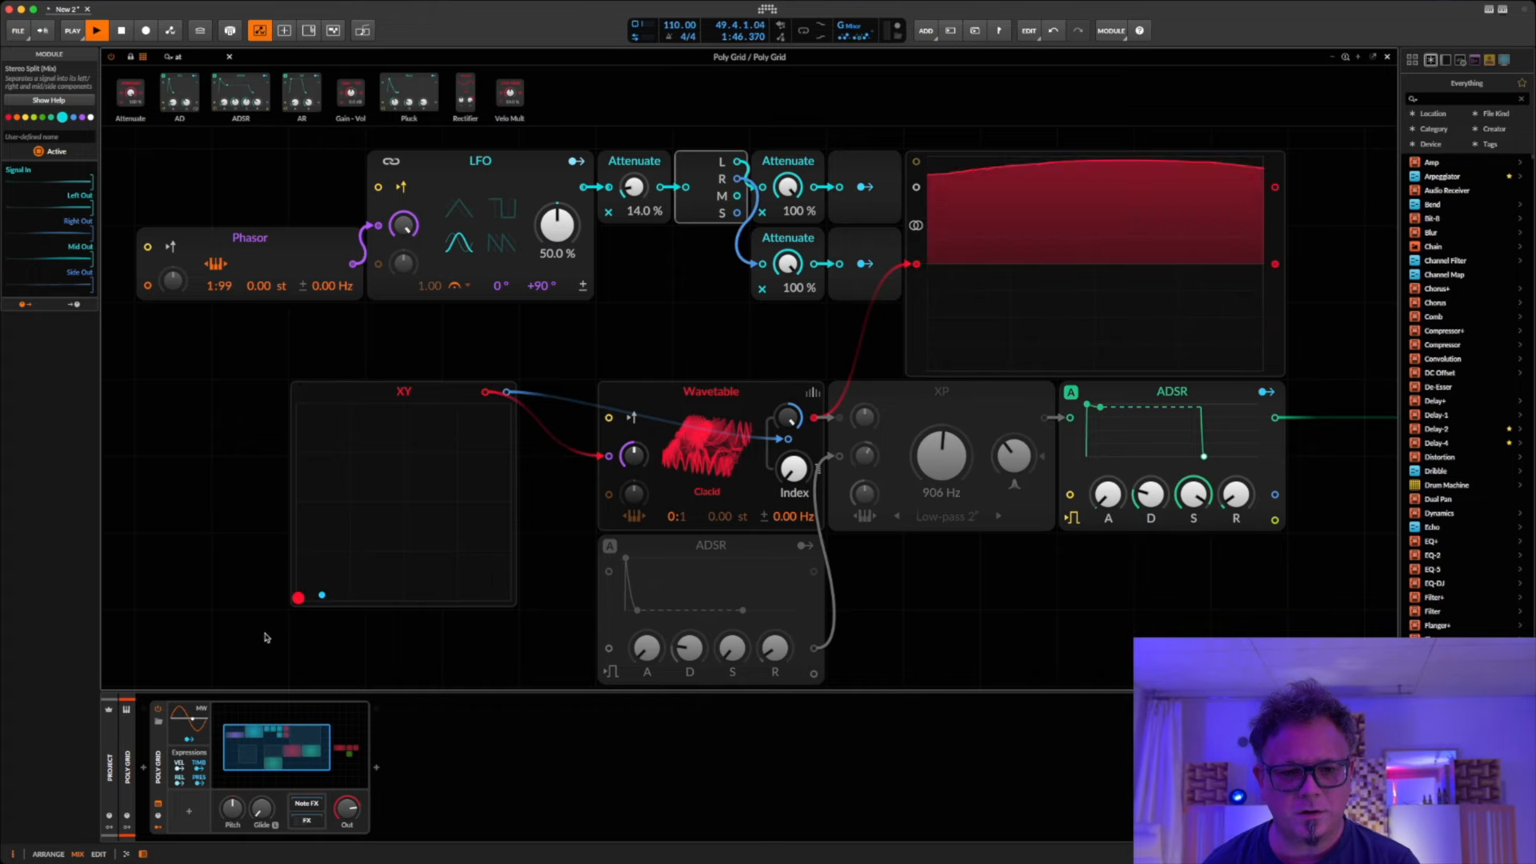
left_click_drag(633, 191, 633, 163)
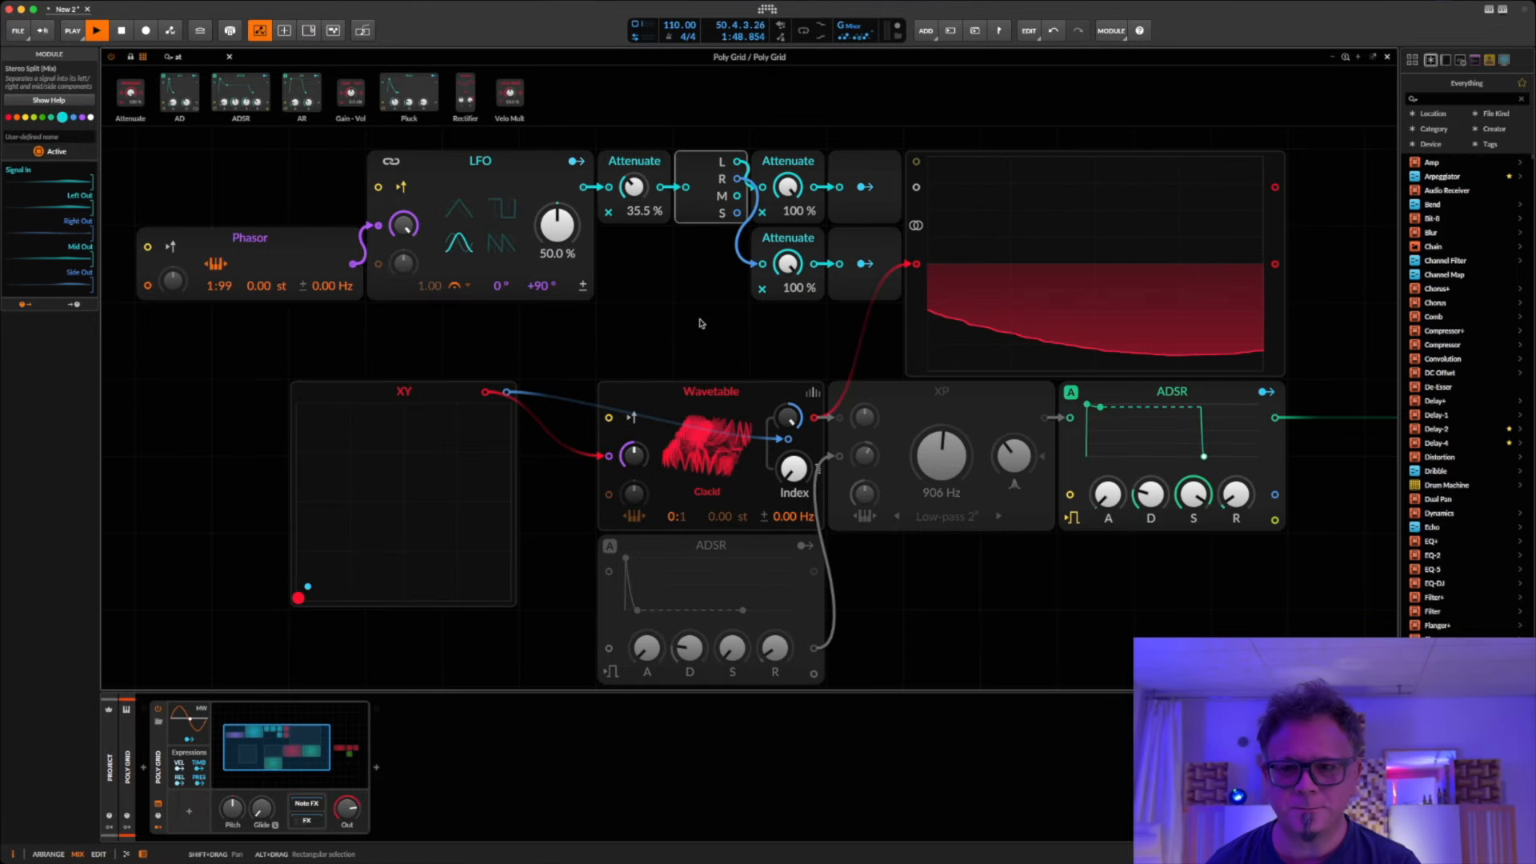
left_click_drag(788, 186, 789, 282)
double_click(787, 187)
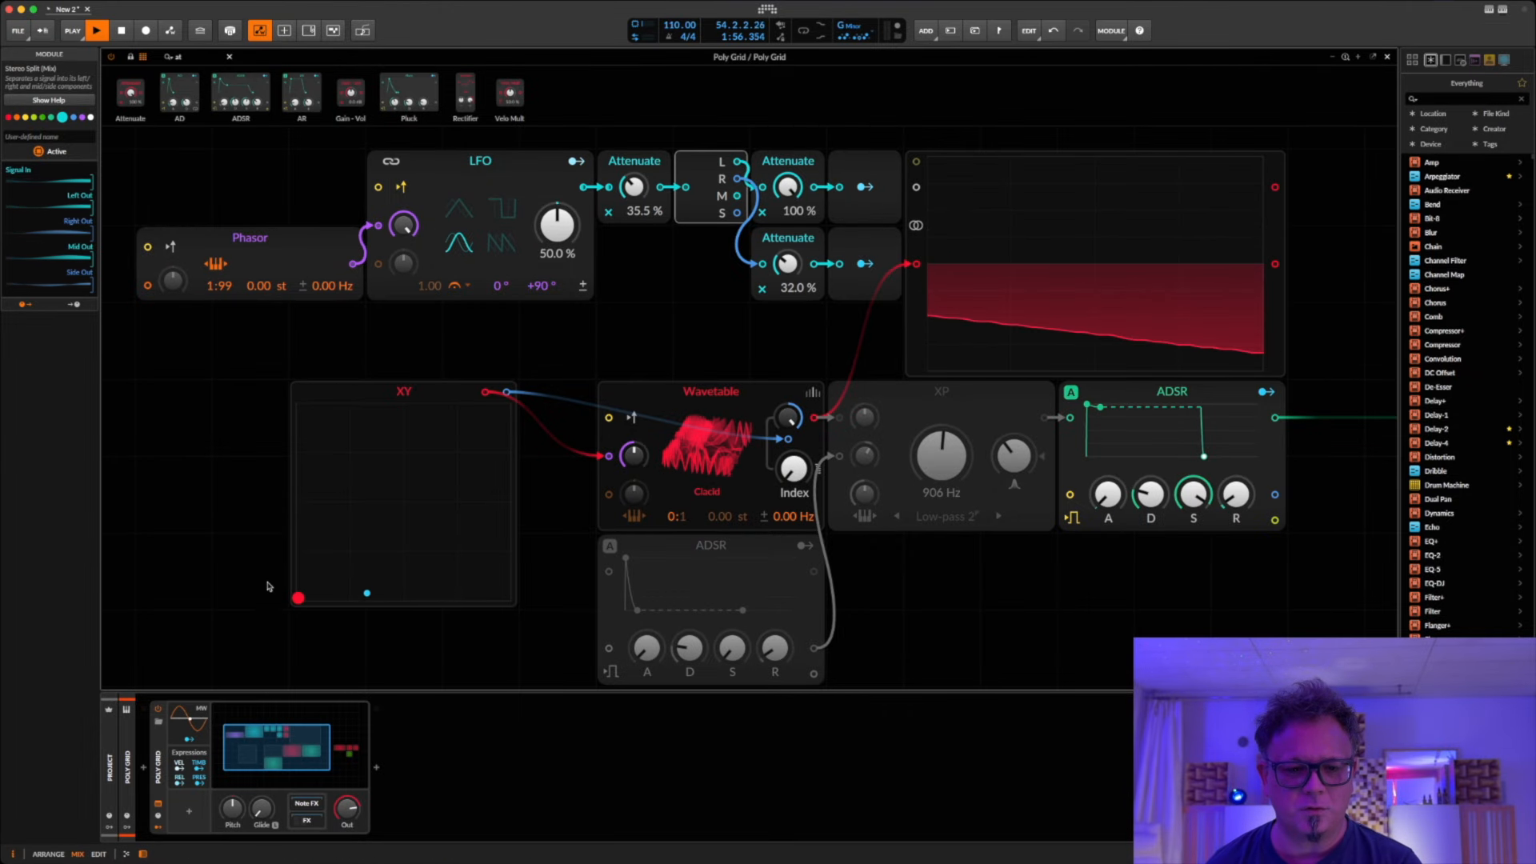
double_click(788, 263)
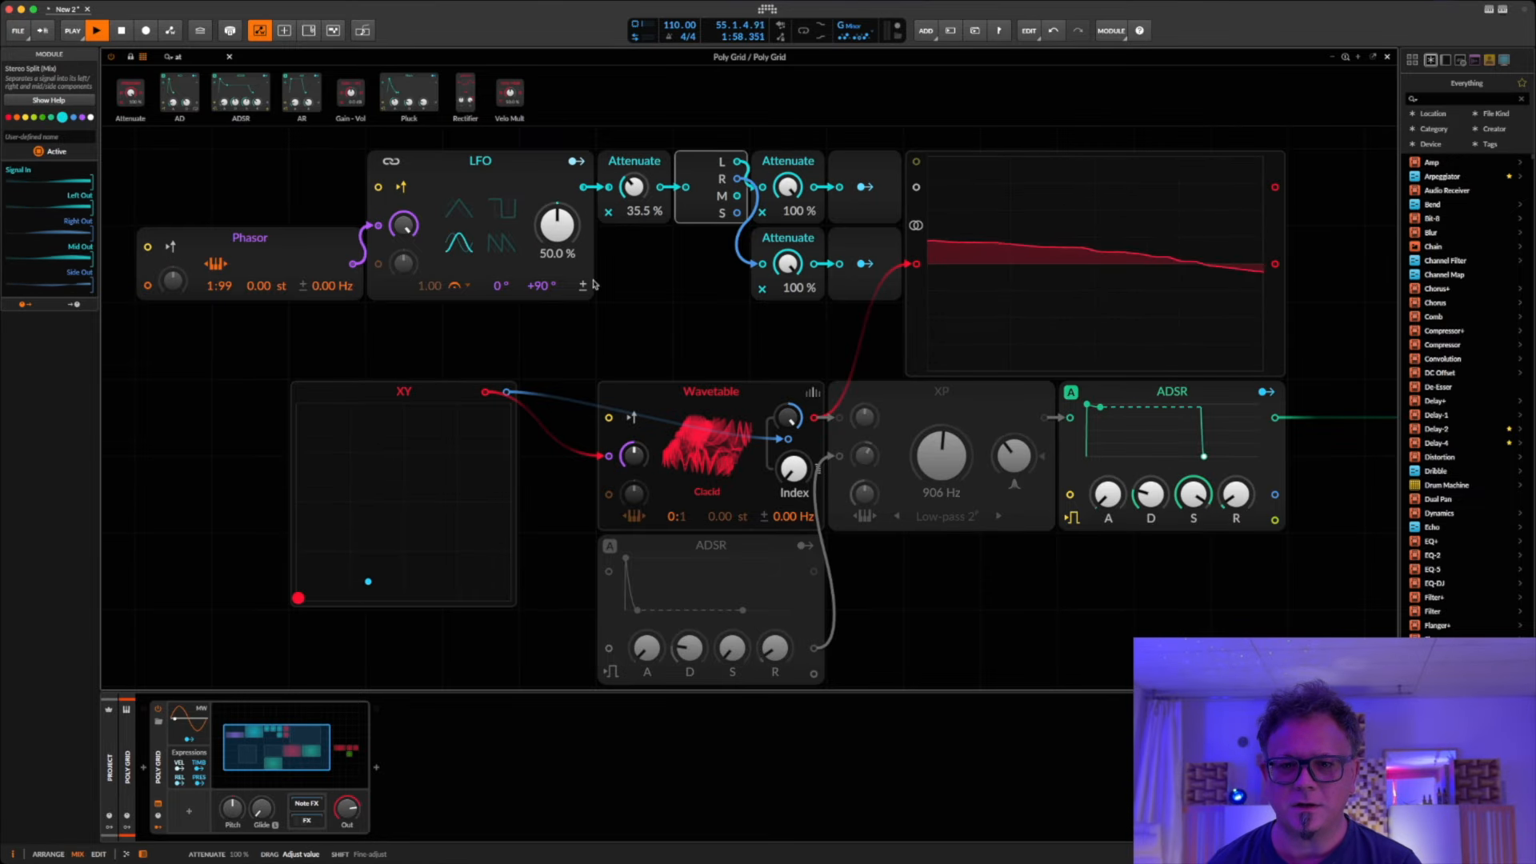
Step: Test smaller right-channel phase offsets on the LFO and set the offset back to 90°
left_click_drag(538, 283, 550, 292)
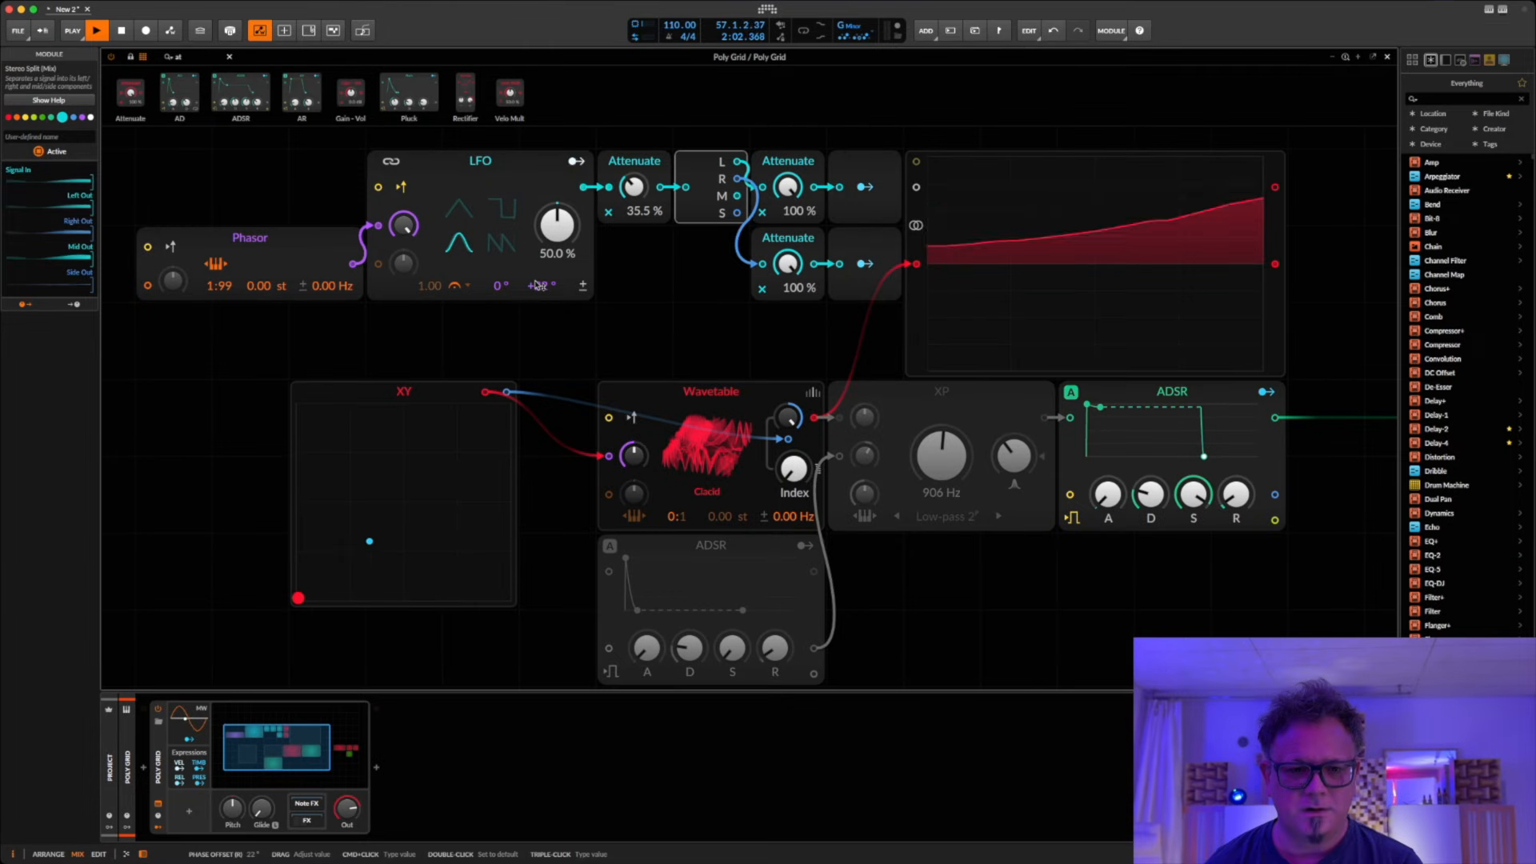
left_click_drag(538, 285, 539, 324)
double_click(538, 285)
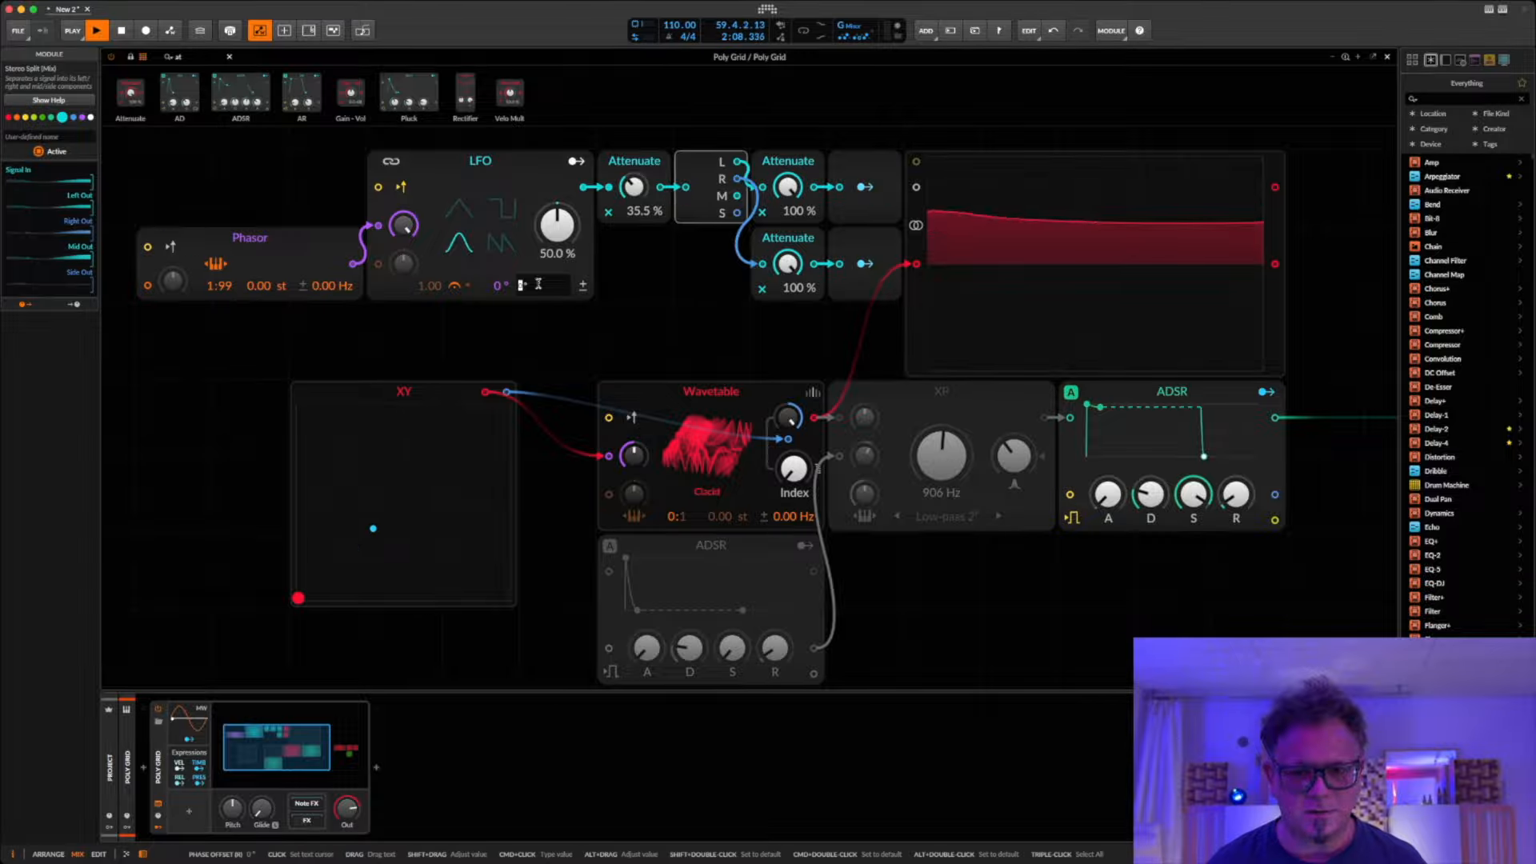
type("90")
key("Return")
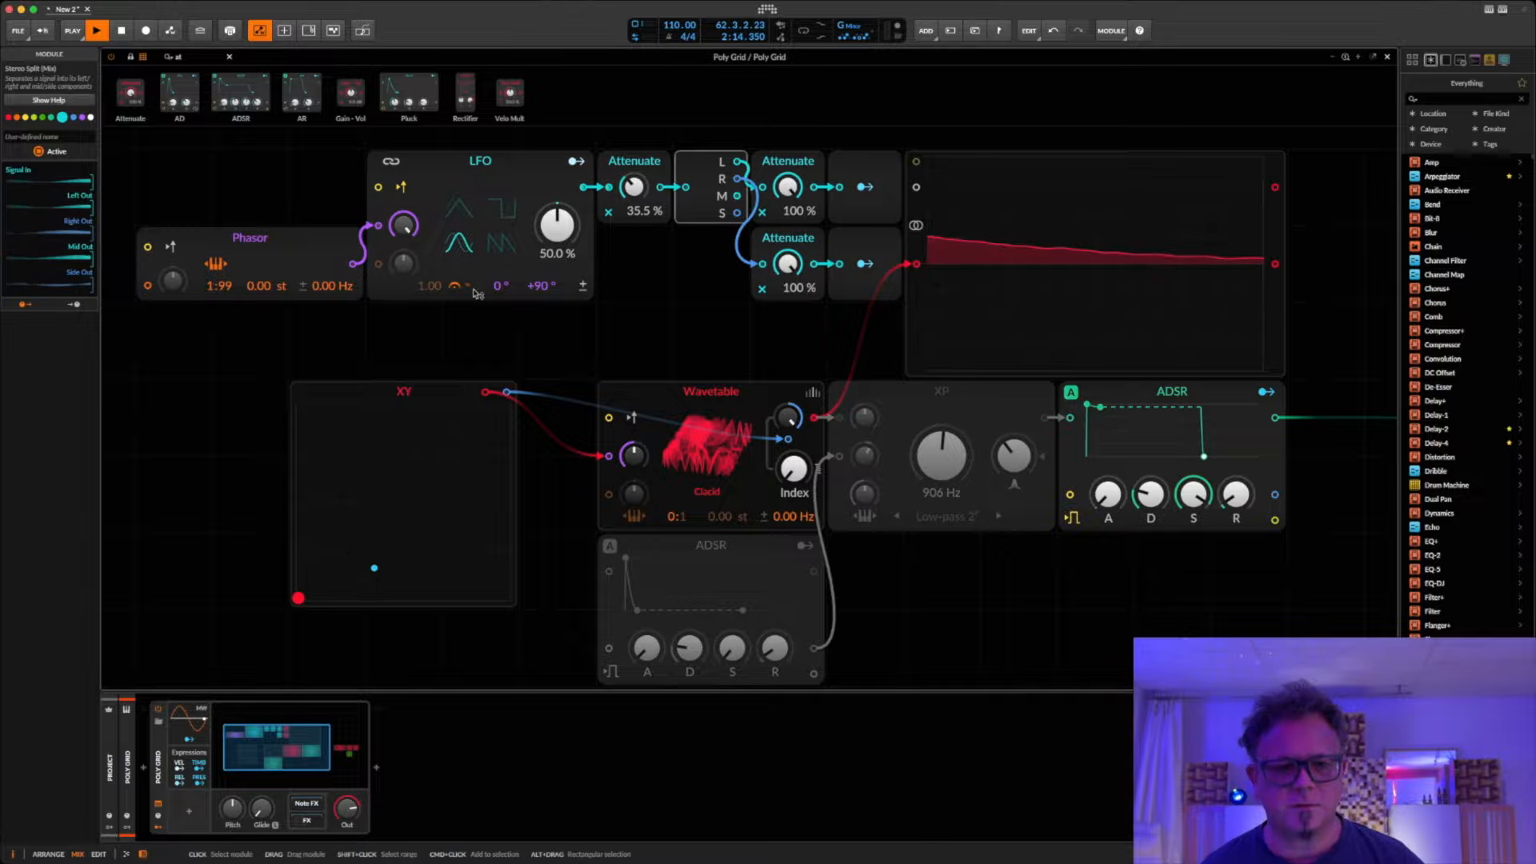
Step: Reset the Phasor's ratio to 1:1 and sweep the XY point, leaving it at about 19 % X and 25 % Y
double_click(230, 291)
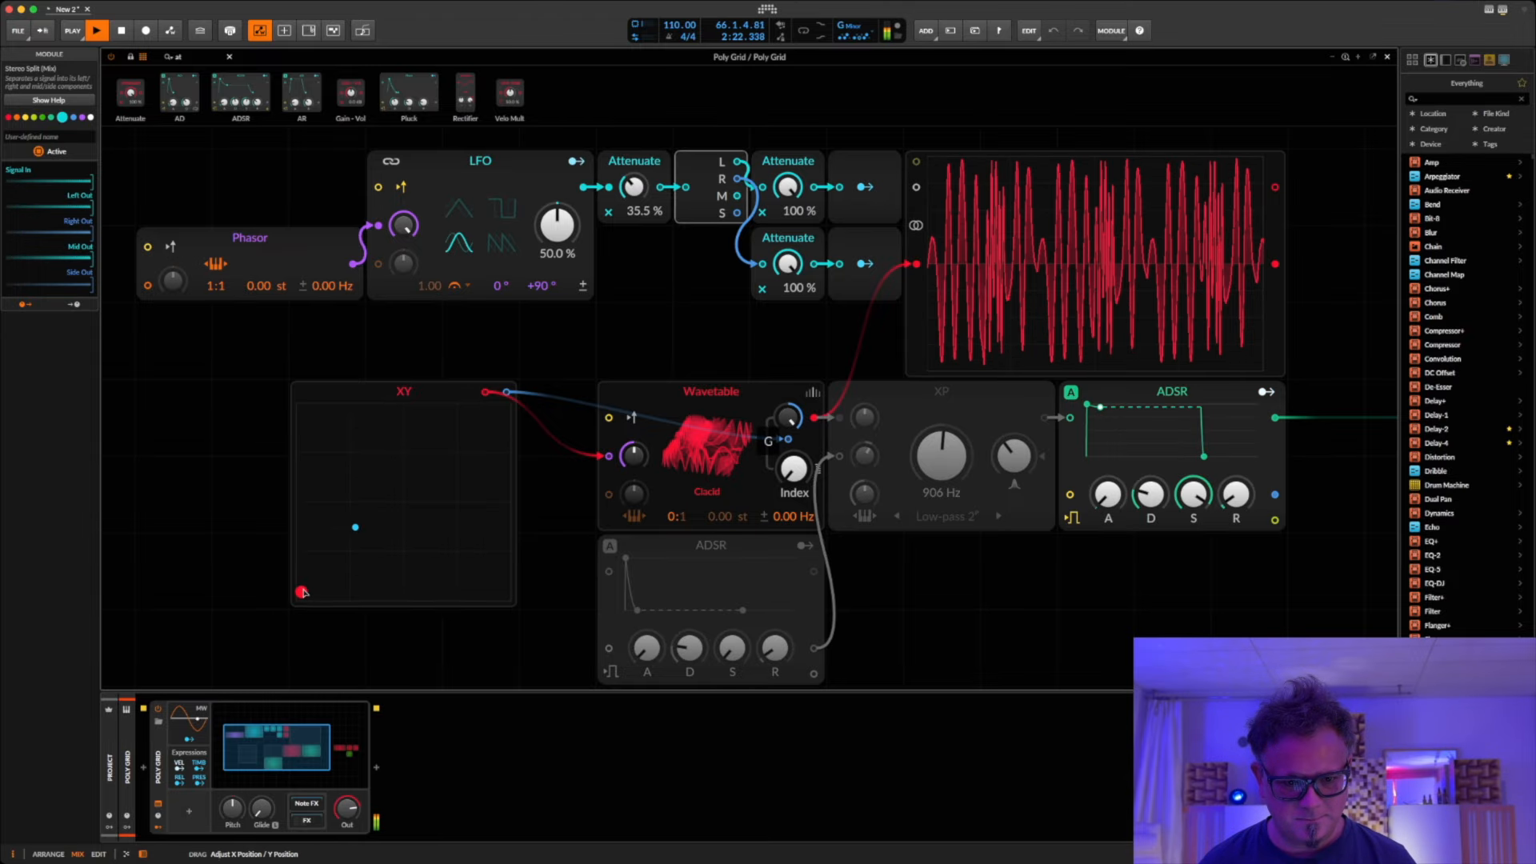
left_click_drag(345, 579, 418, 556)
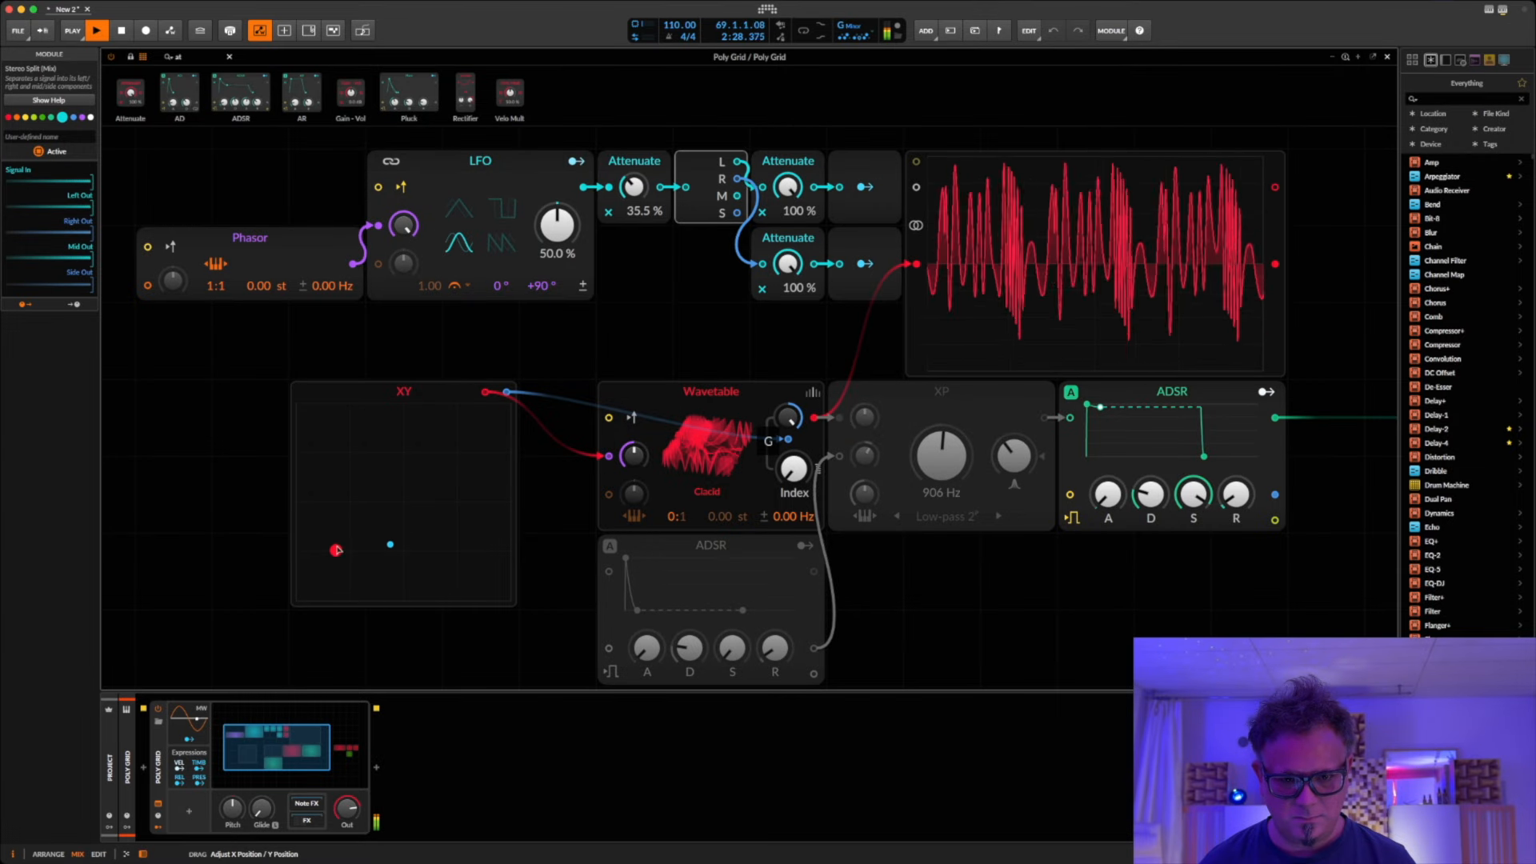
Step: Sweep the LFO's right-channel phase offset through 26° to 97° and lower the Attenuate before the Stereo Split to 22.5 %
left_click_drag(536, 287, 536, 298)
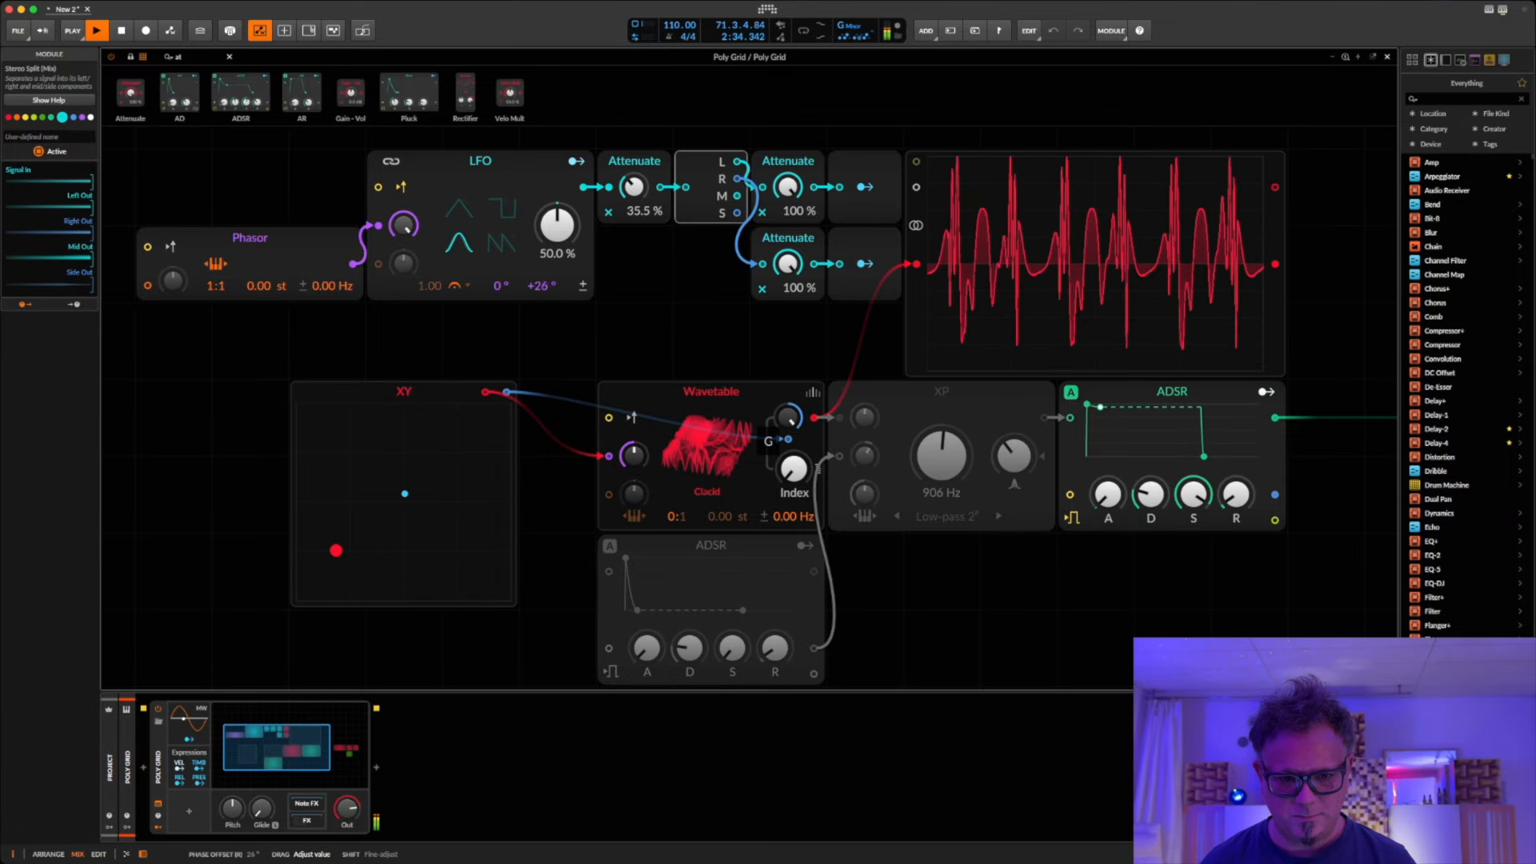
left_click_drag(541, 298, 541, 291)
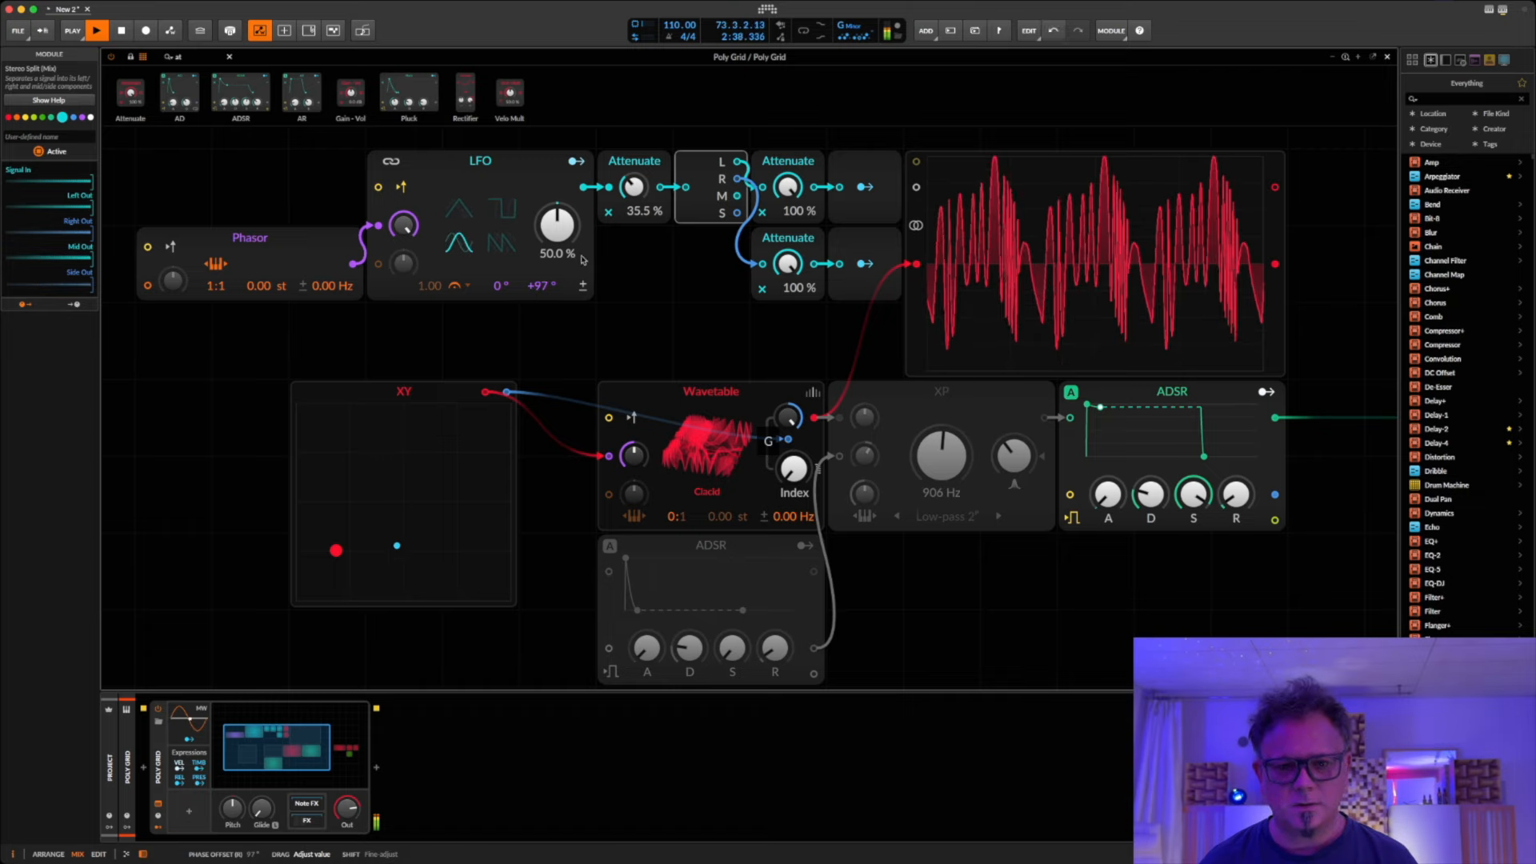
left_click_drag(632, 187, 632, 210)
Step: Raise the XY point to about 20 % X and 35 % Y, and shift the XY module one grid unit up and back
left_click(339, 549)
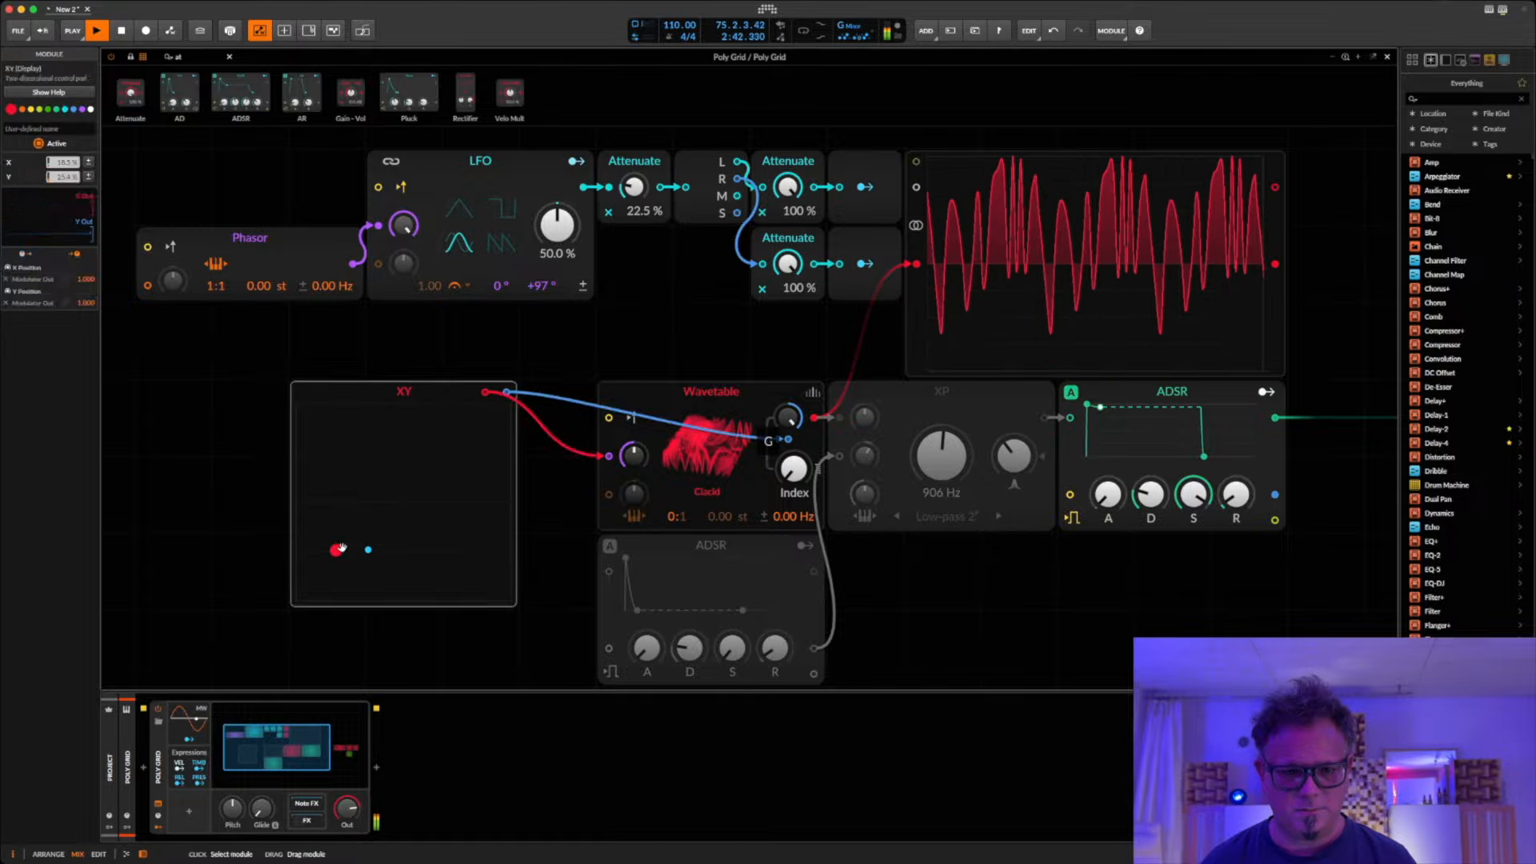
left_click_drag(339, 549, 338, 453)
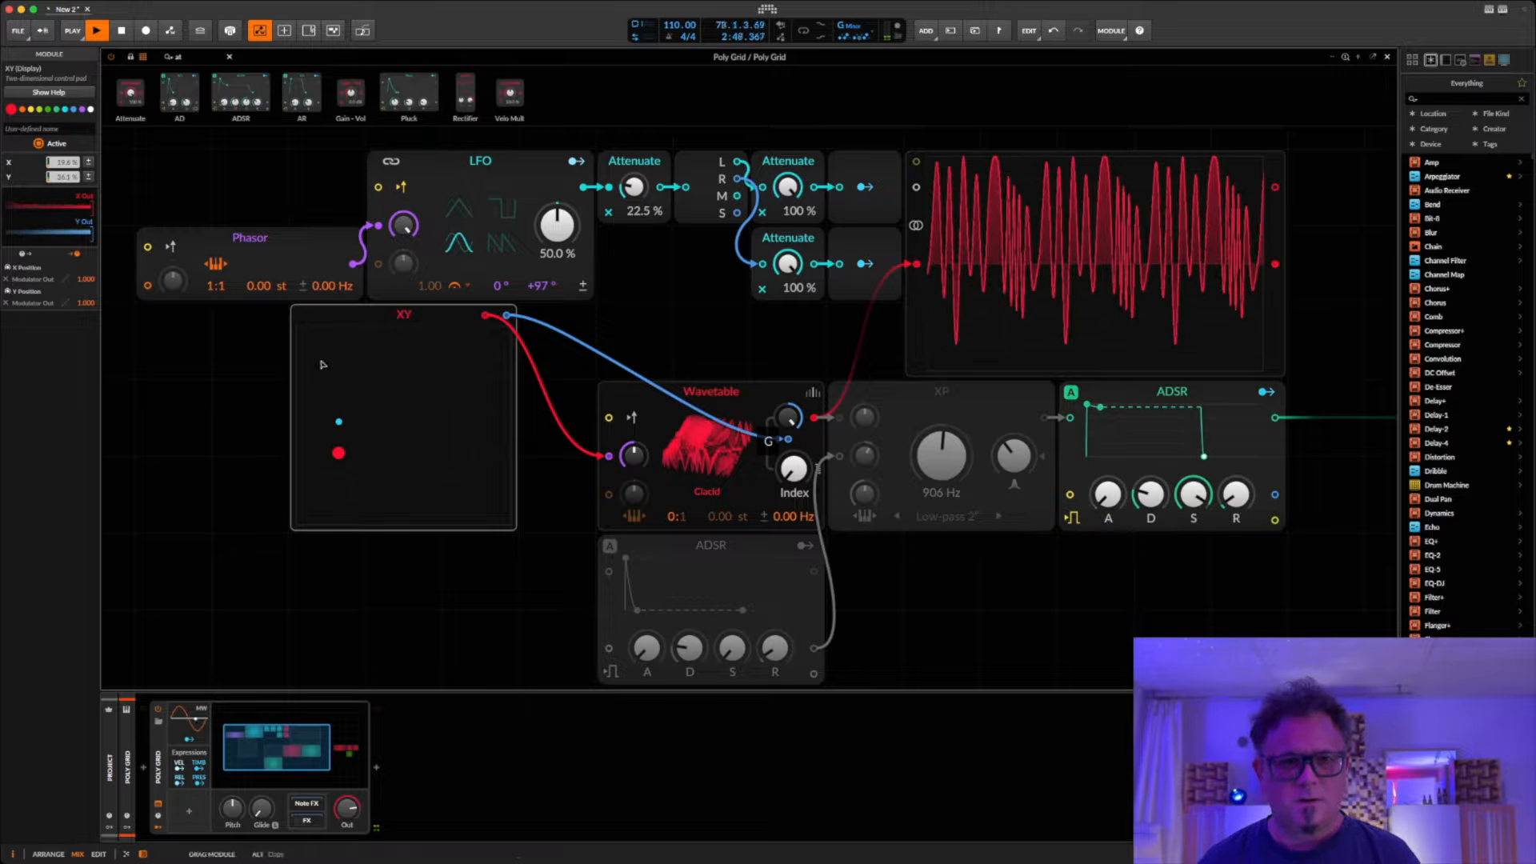
left_click_drag(321, 365, 322, 441)
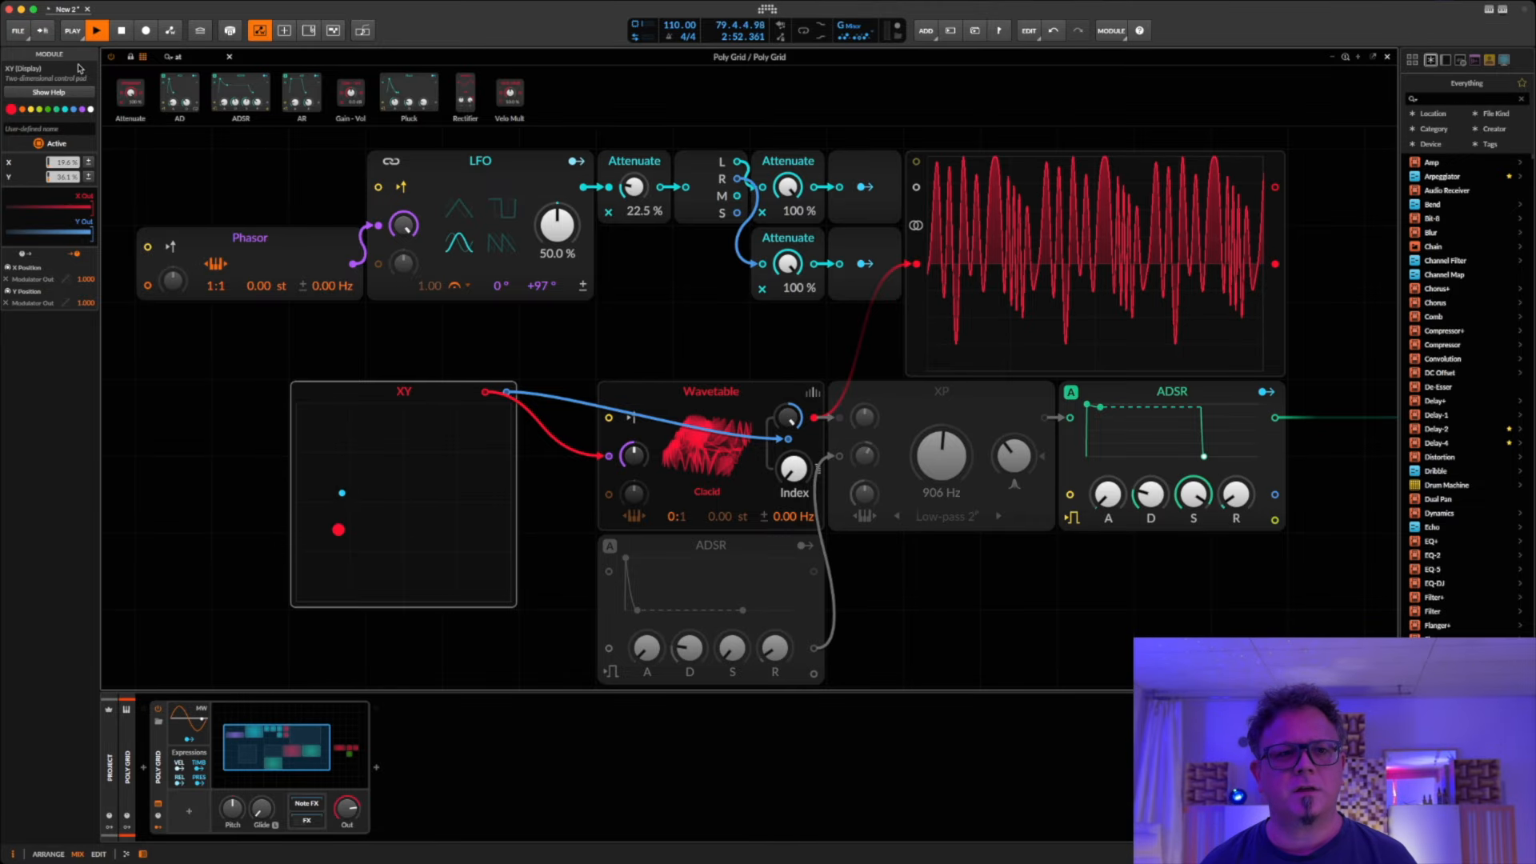
Step: With the modules locked, test the XY point at the pad's centre, return it to the lower-left corner and restore the module palette
left_click(129, 59)
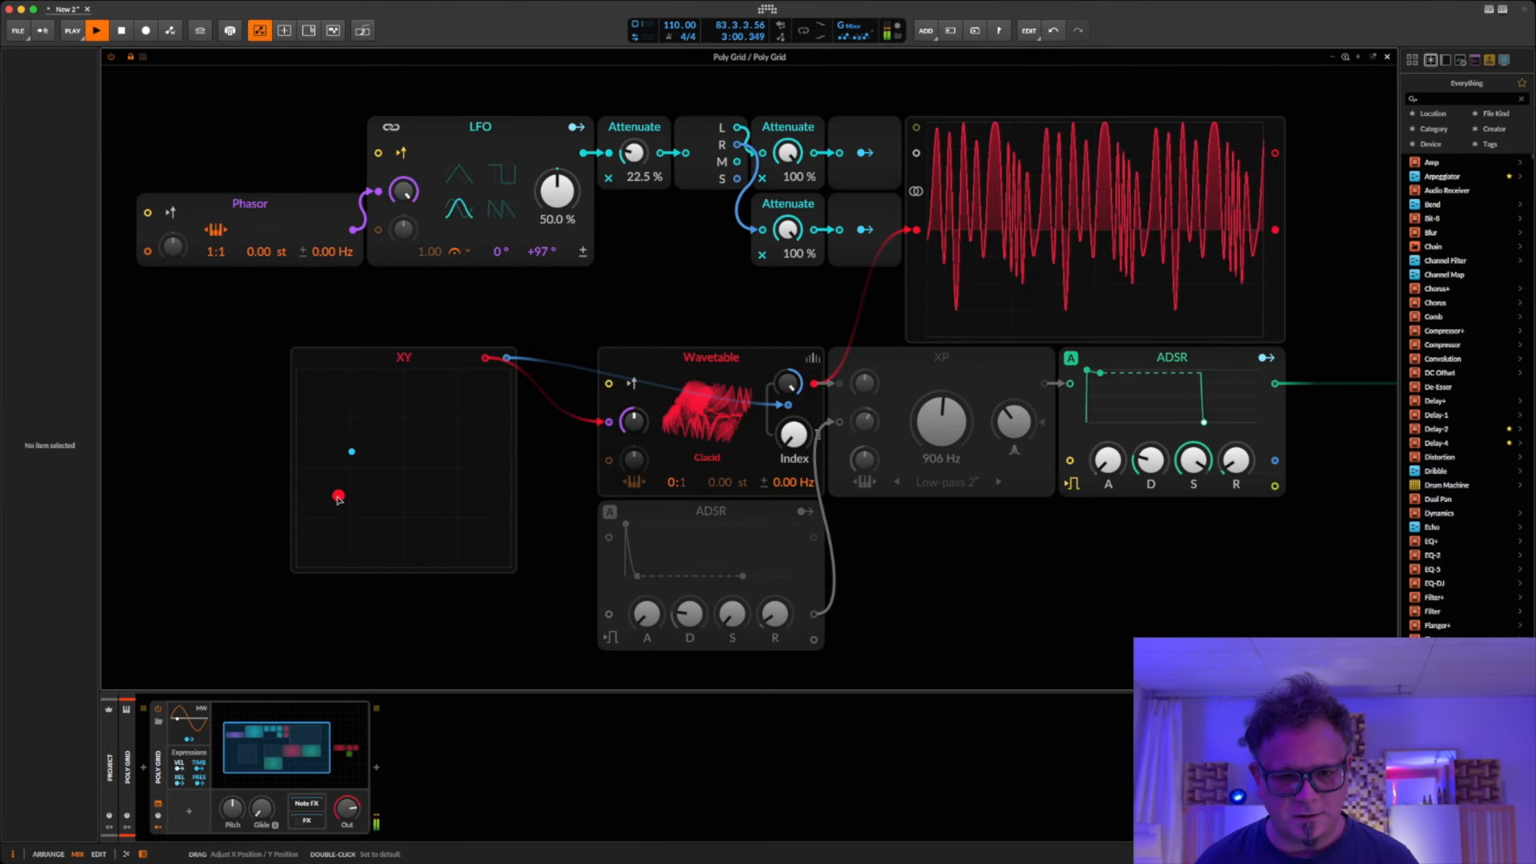
left_click_drag(339, 498, 405, 468)
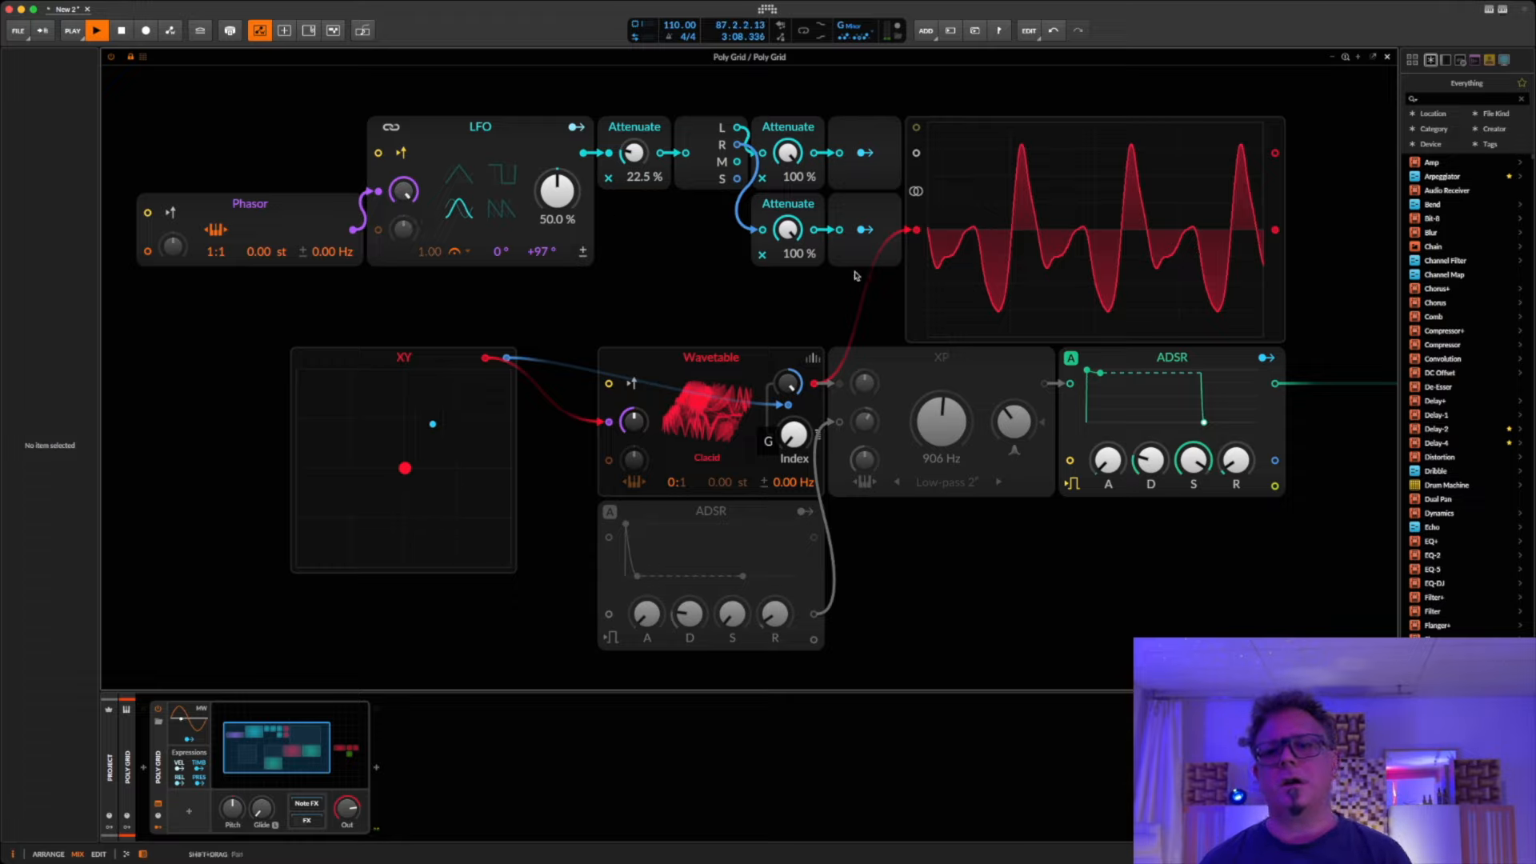
left_click_drag(405, 471, 297, 567)
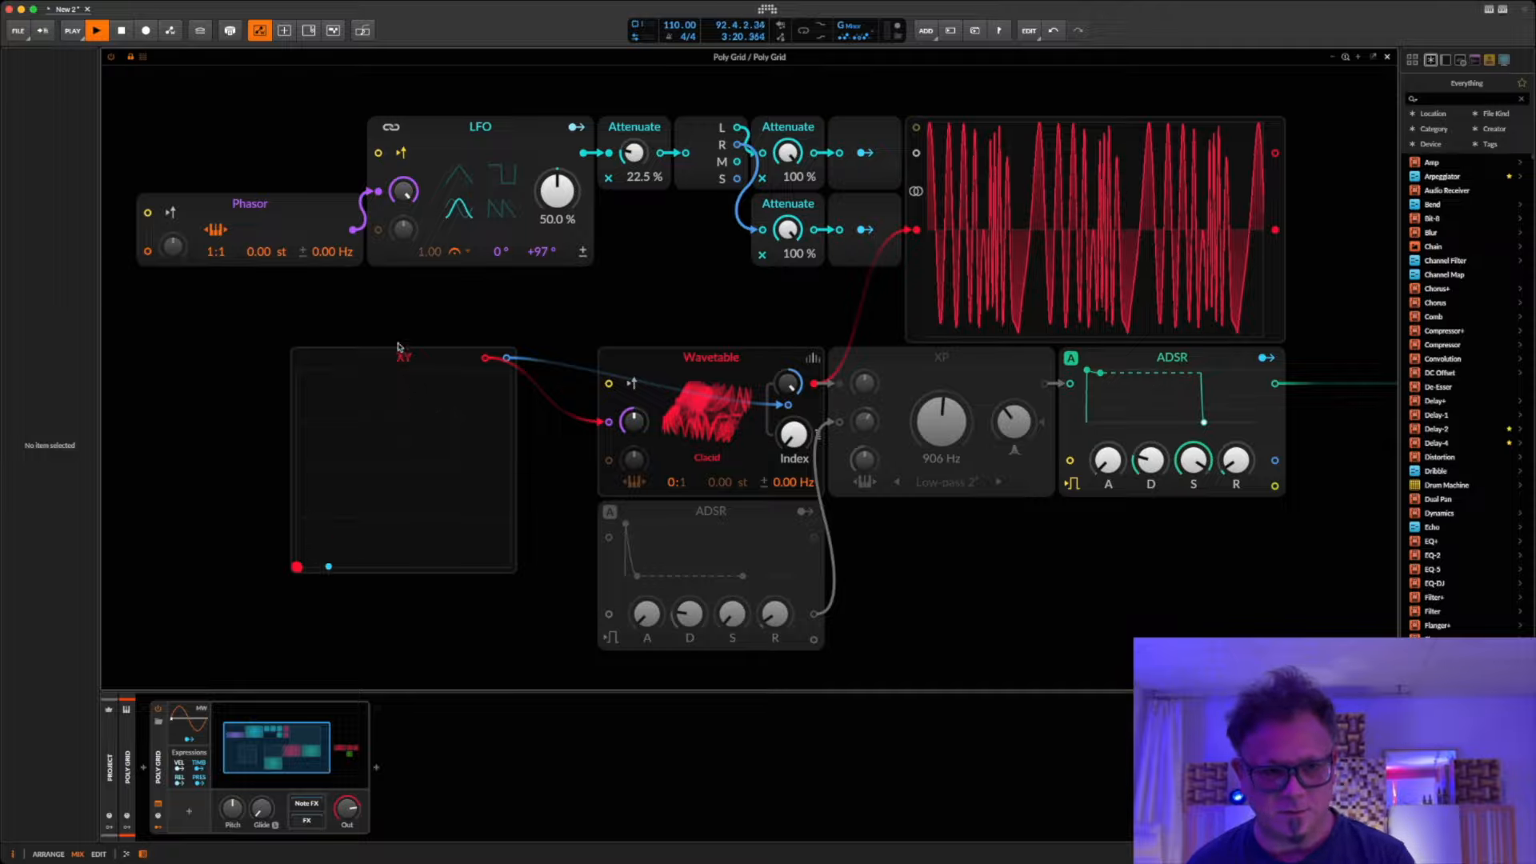
left_click(142, 56)
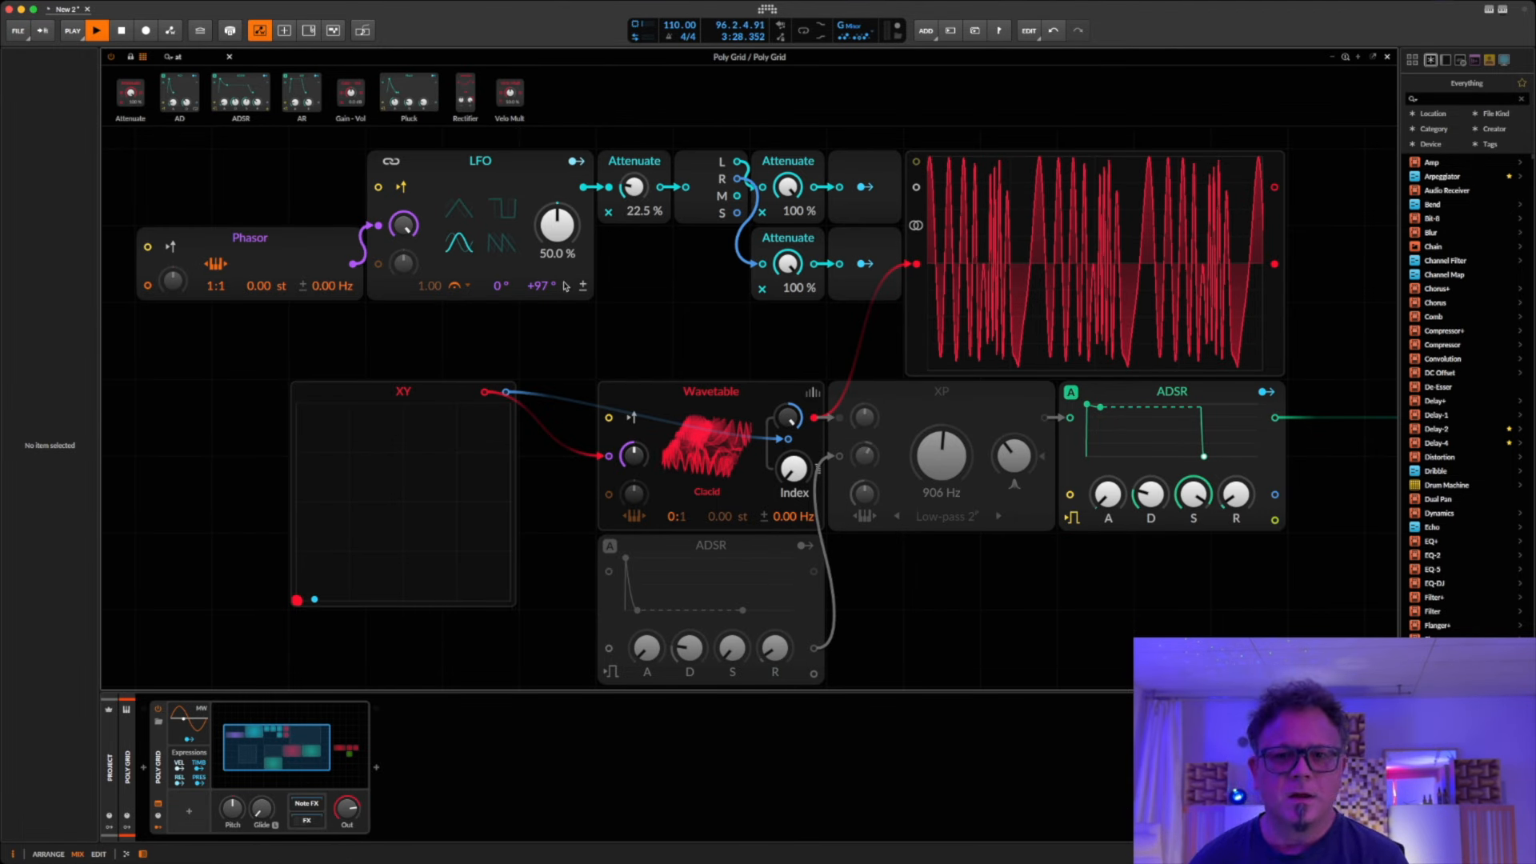
Step: Delete the XY module and the whole modulation chain of Phasor, LFO, Attenuates, Stereo Split and Modulator Outs
left_click_drag(158, 398, 367, 456)
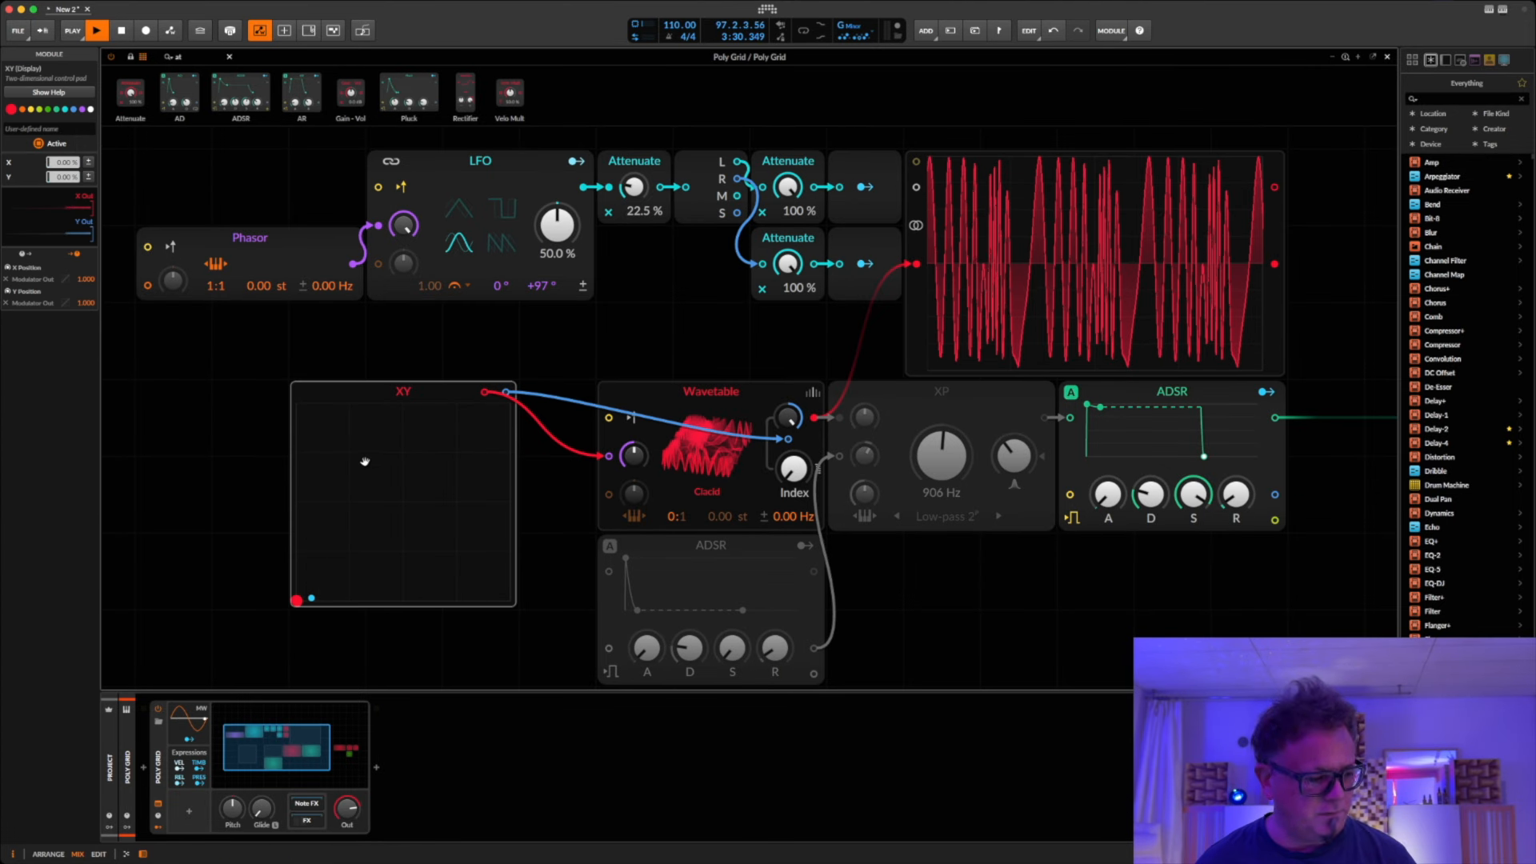
key("Delete")
left_click_drag(281, 338, 850, 162)
key("Delete")
Step: Insert a Curves LFO module above and before the Wavetable and give it a triangle shape
right_click(328, 216)
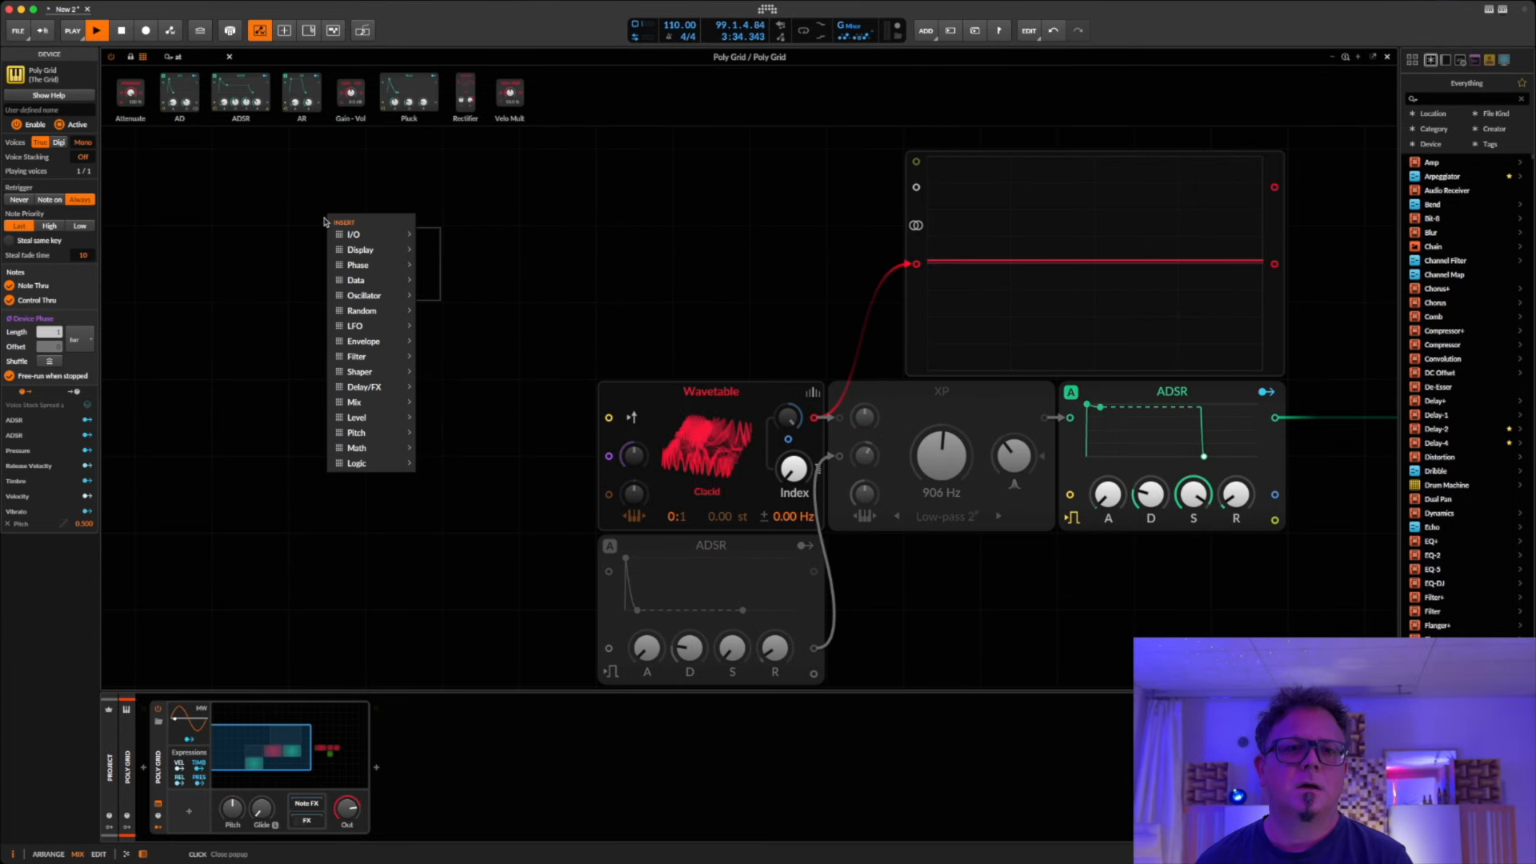
mouse_move(375, 342)
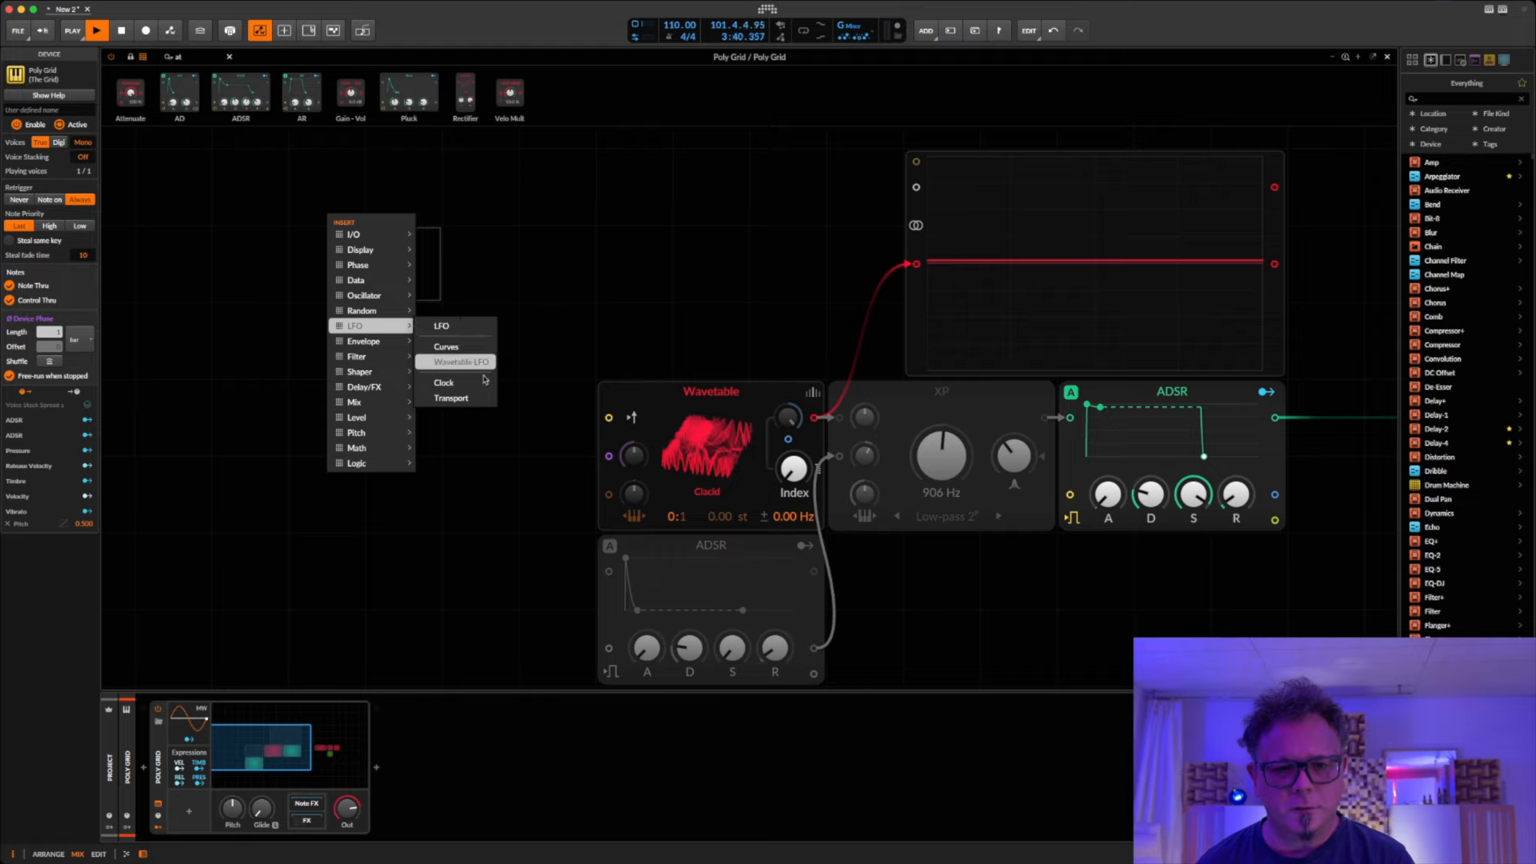
left_click(446, 347)
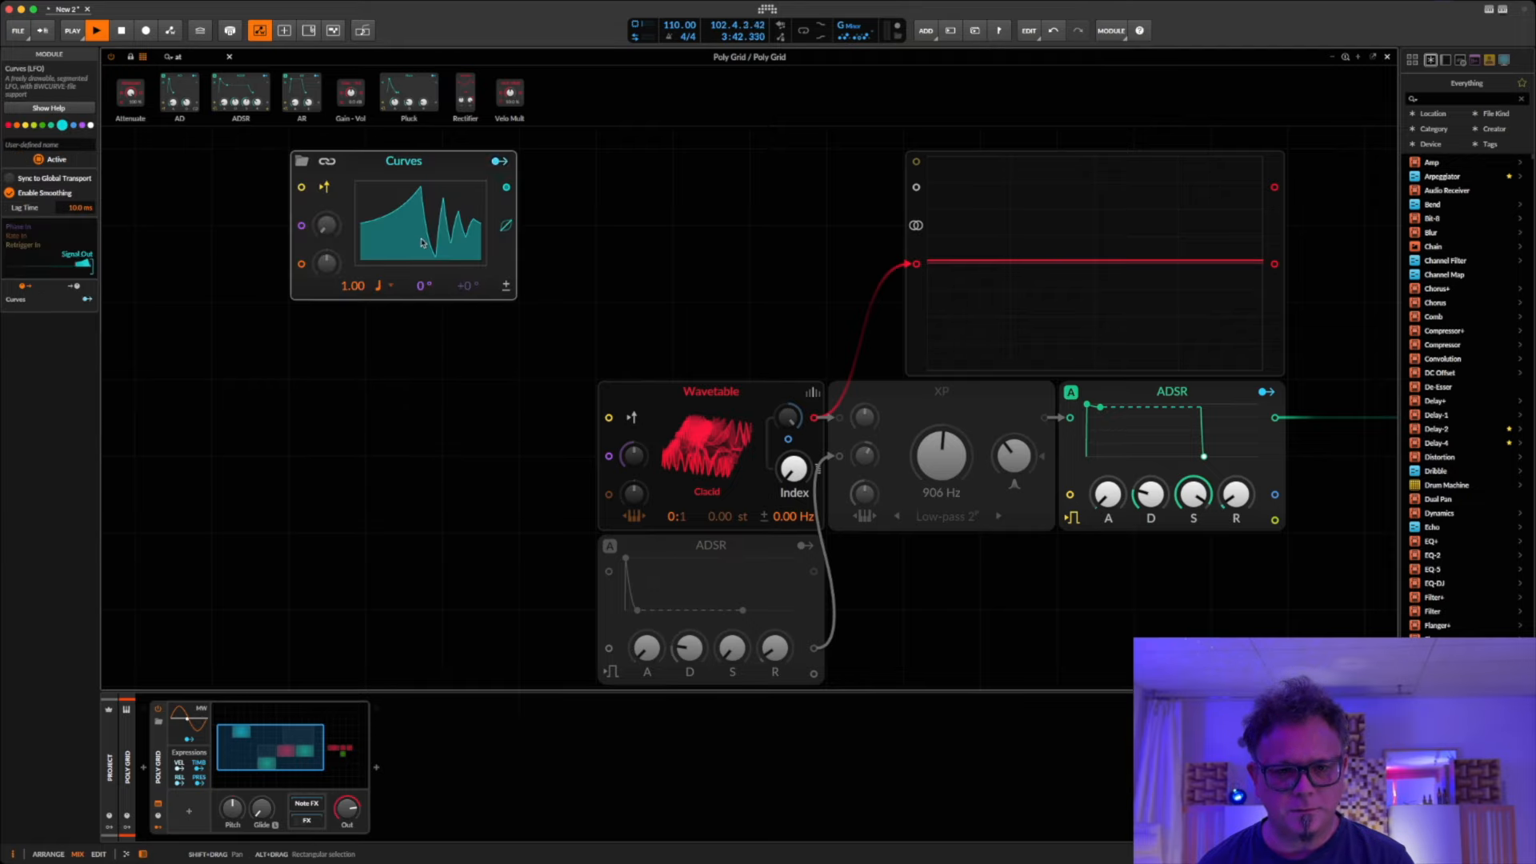
right_click(422, 242)
left_click(468, 305)
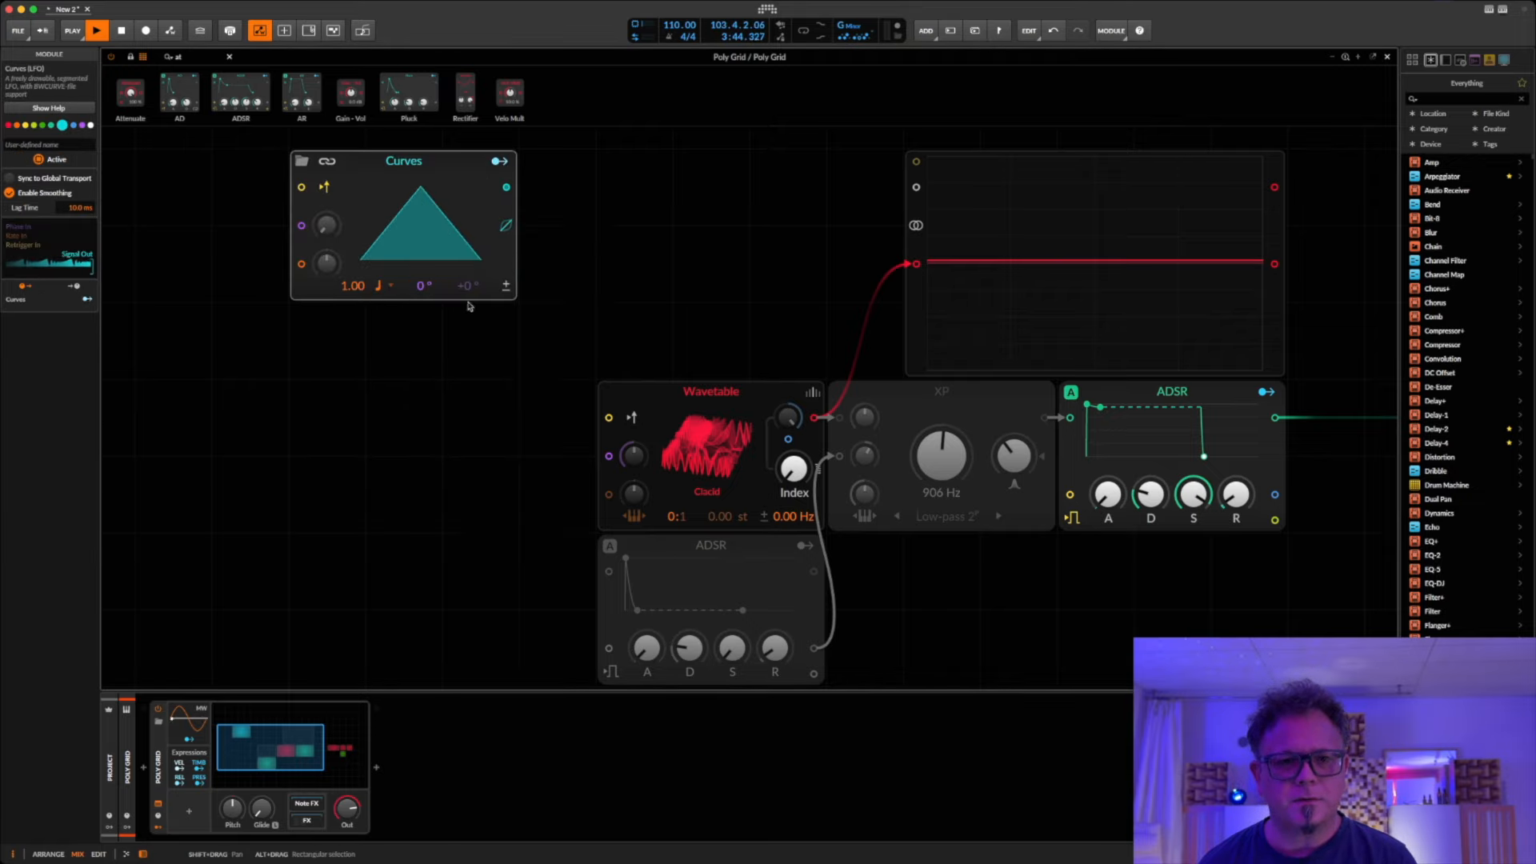
Step: Move the Curves module down one grid unit with smoothing disabled, and switch its timebase from quarter notes to the arc-symbol option
left_click_drag(506, 227, 507, 304)
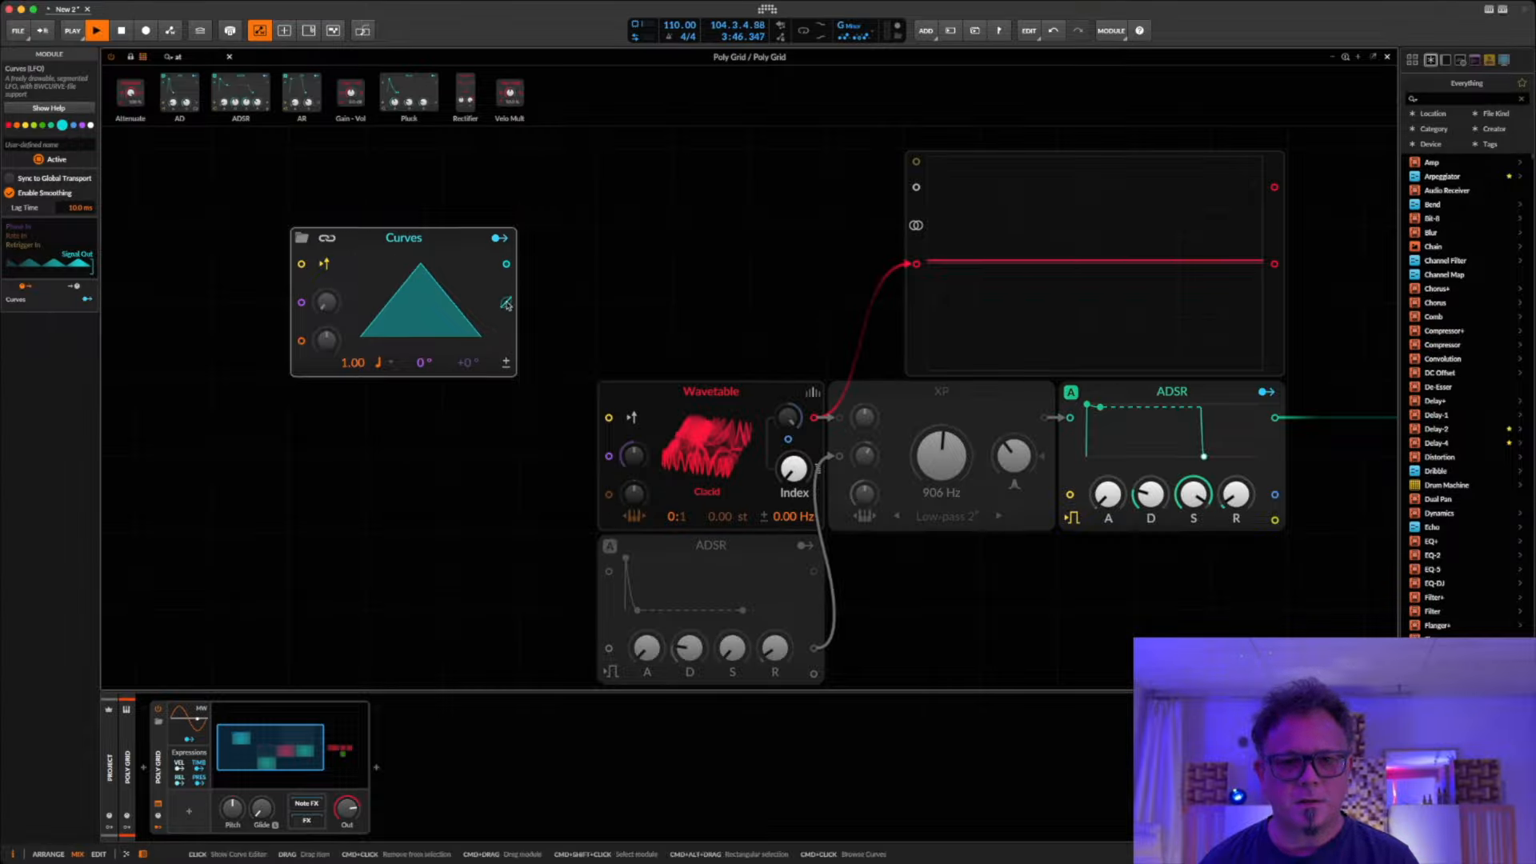
left_click(392, 365)
left_click(405, 618)
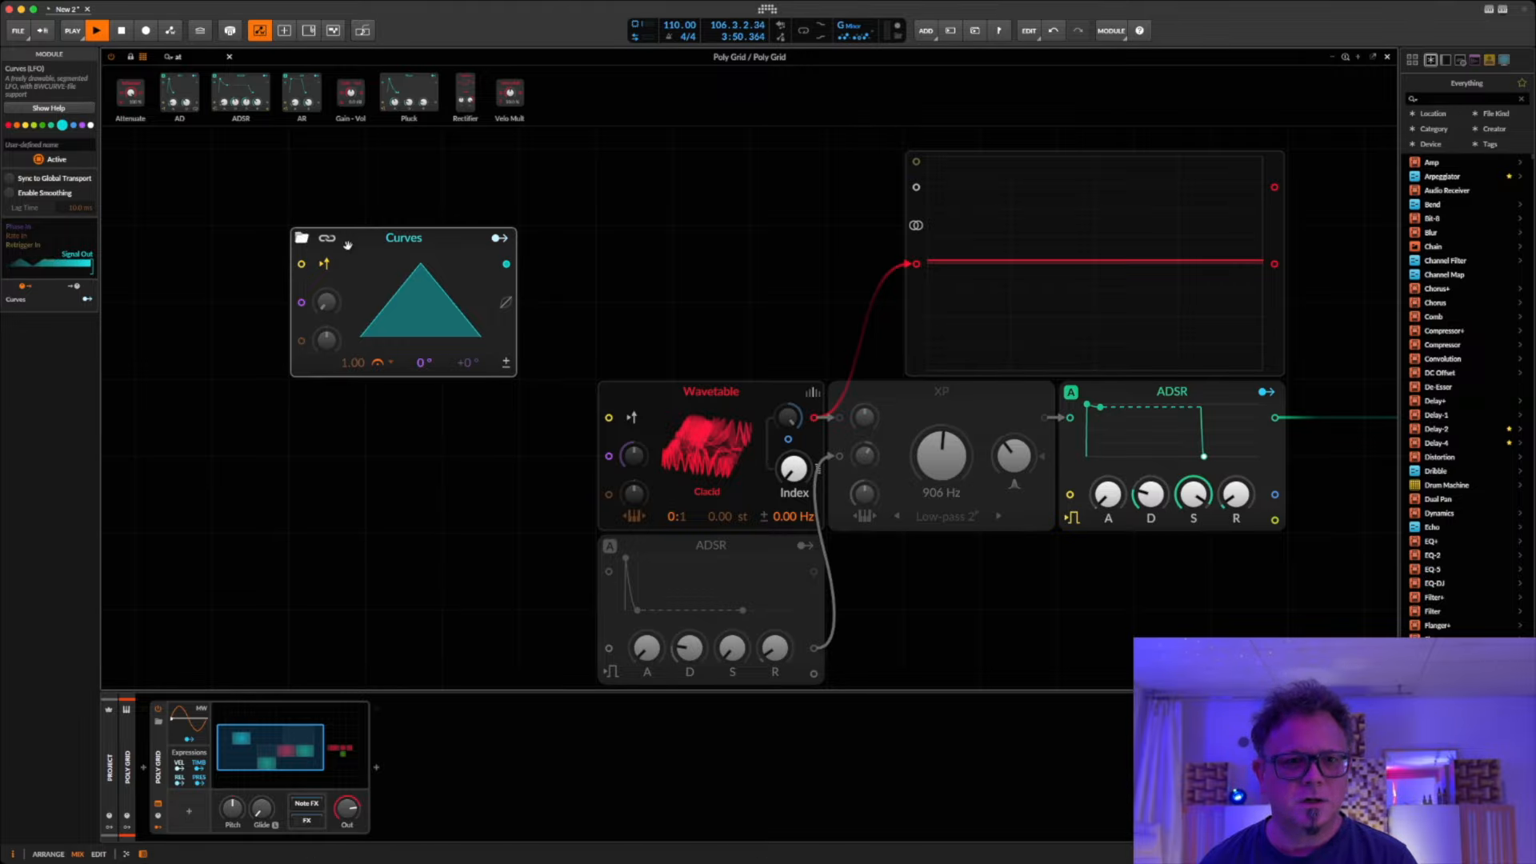
Step: Move the Curves module closer to the Wavetable and insert a Phasor in front of it, wired to its phase input
left_click_drag(348, 244, 425, 244)
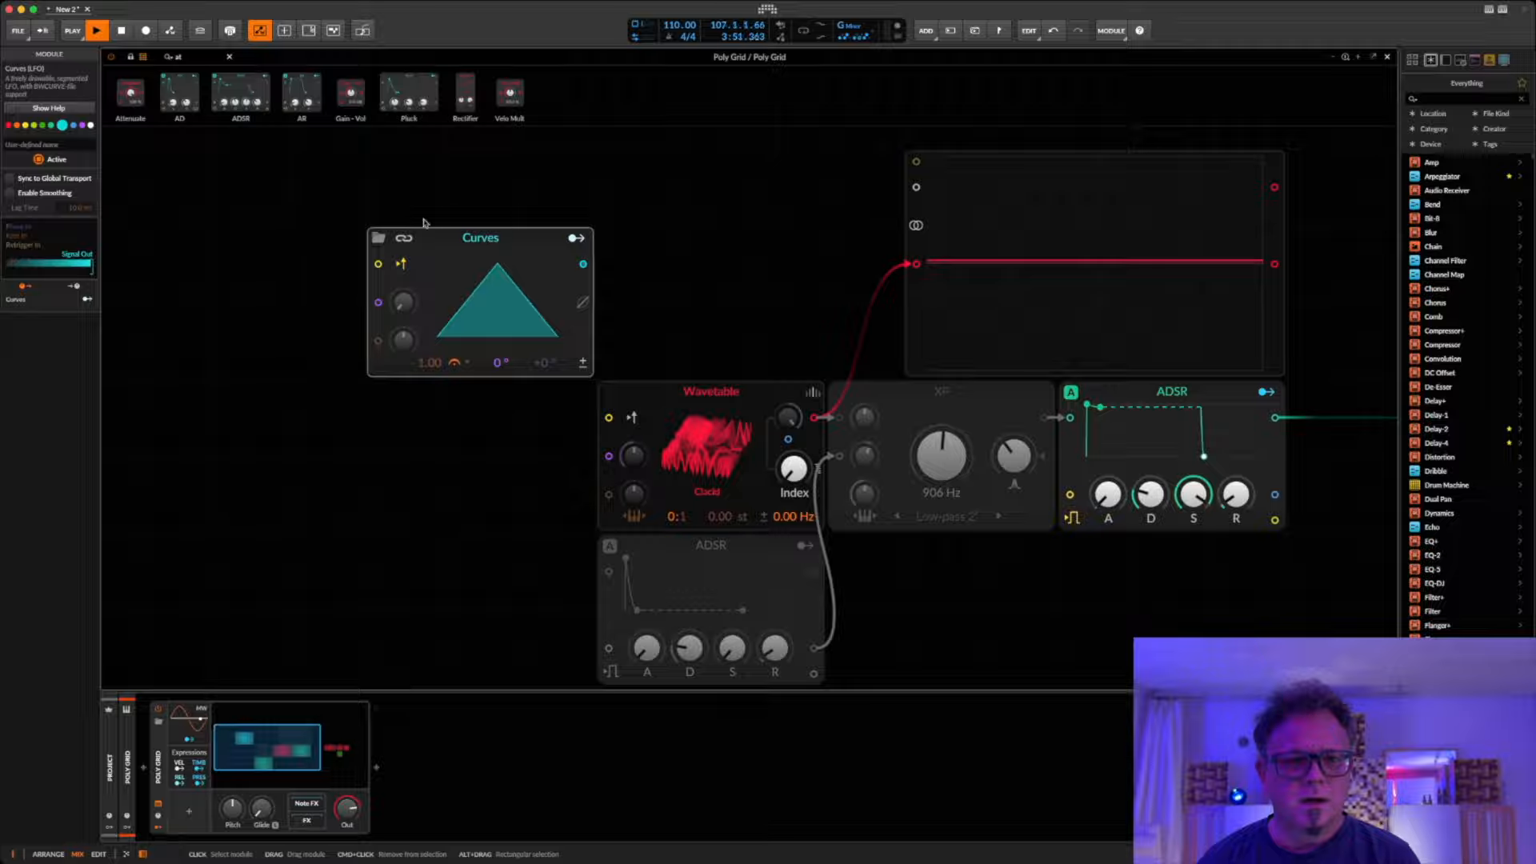
left_click(230, 56)
left_click(210, 74)
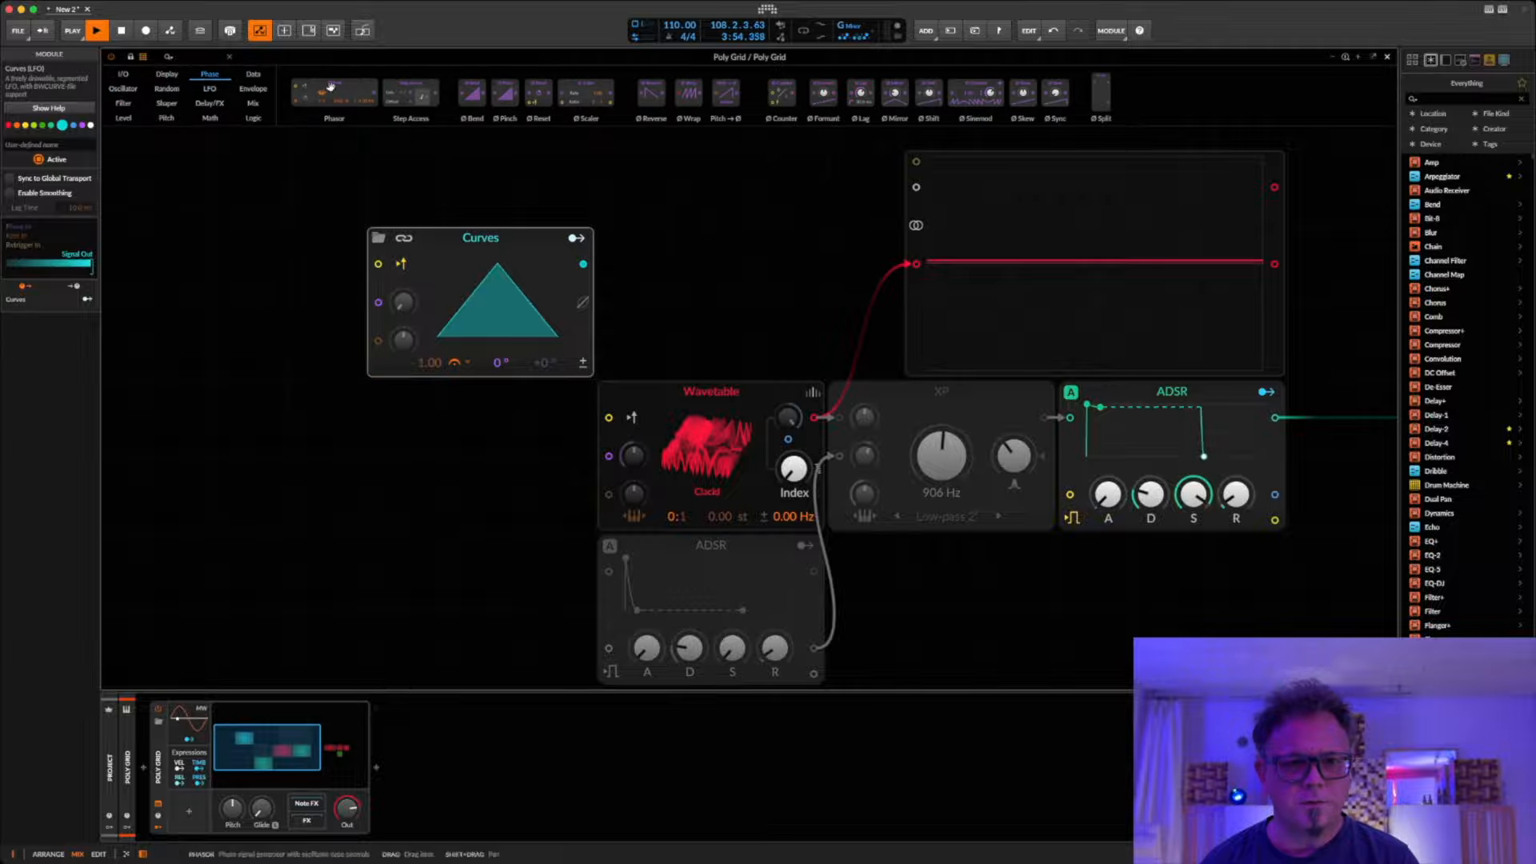
left_click_drag(335, 95, 370, 304)
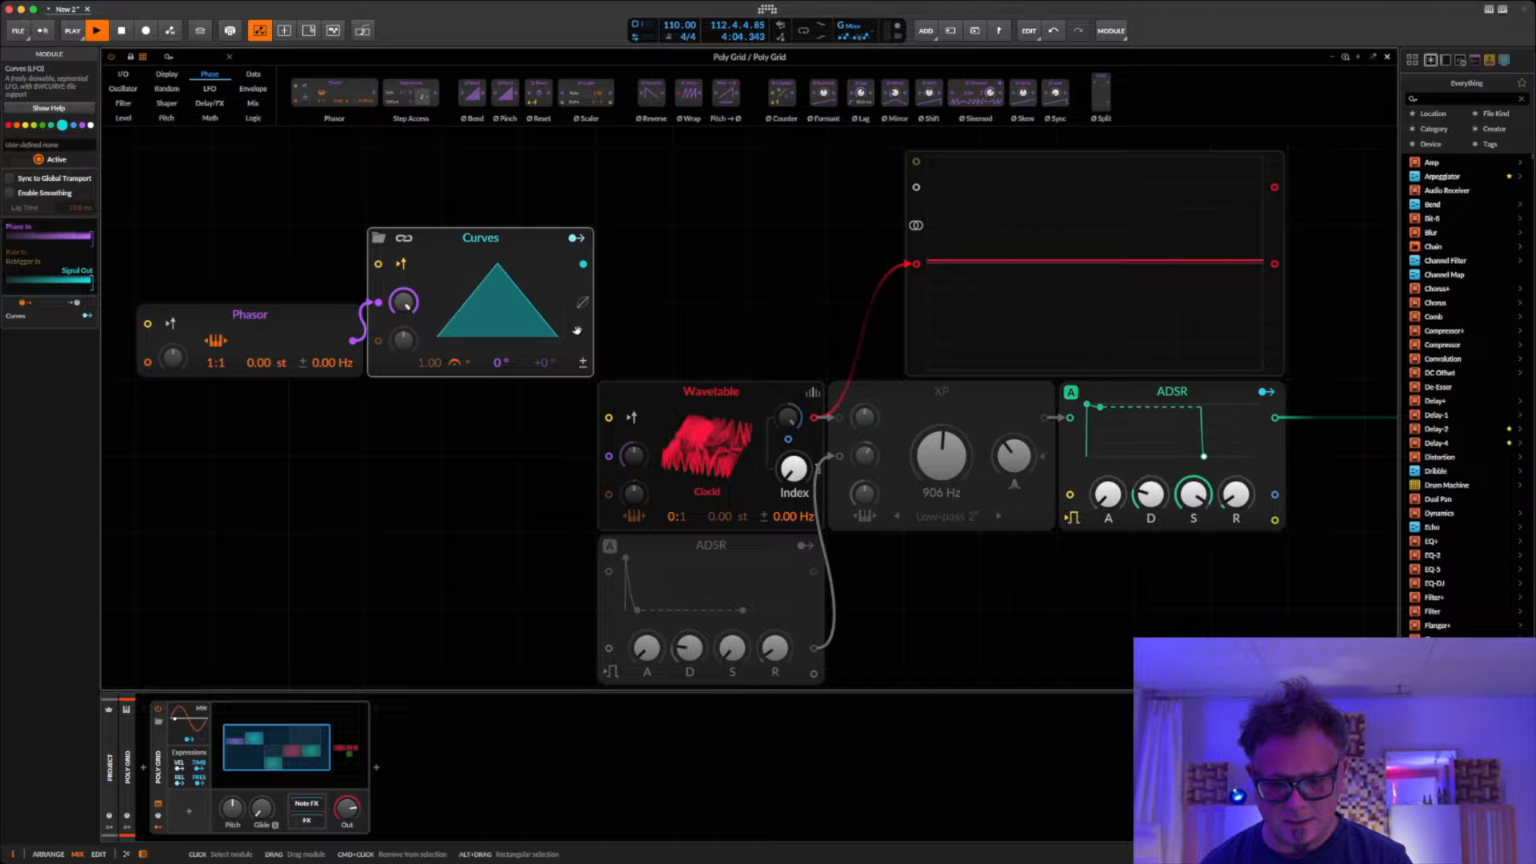
Step: Set the Wavetable's frequency ratio to 1:1 and patch the Curves output into its index modulation input
double_click(675, 516)
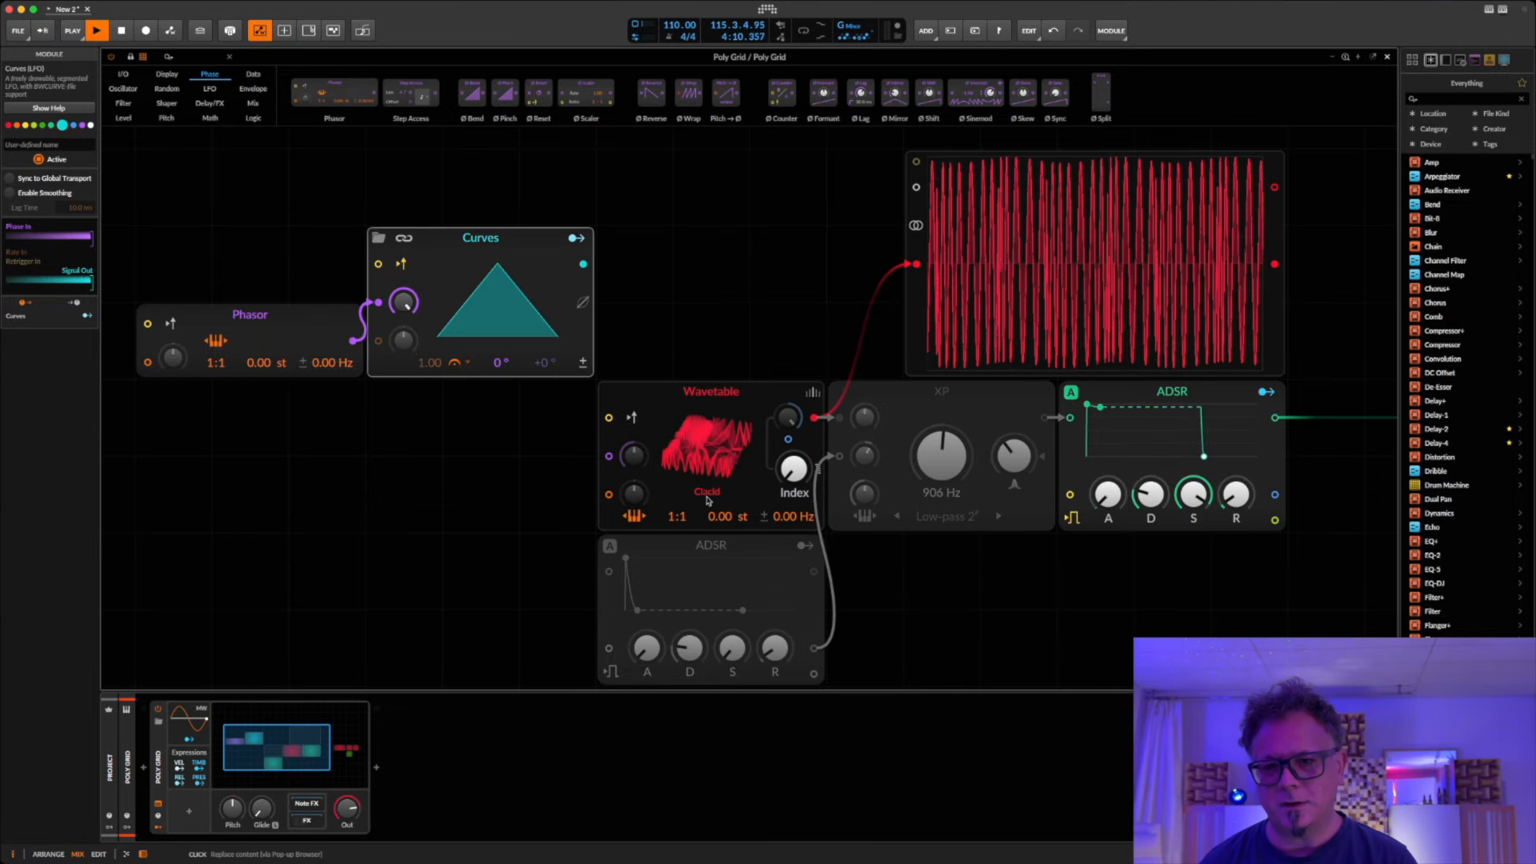
left_click_drag(583, 264, 788, 440)
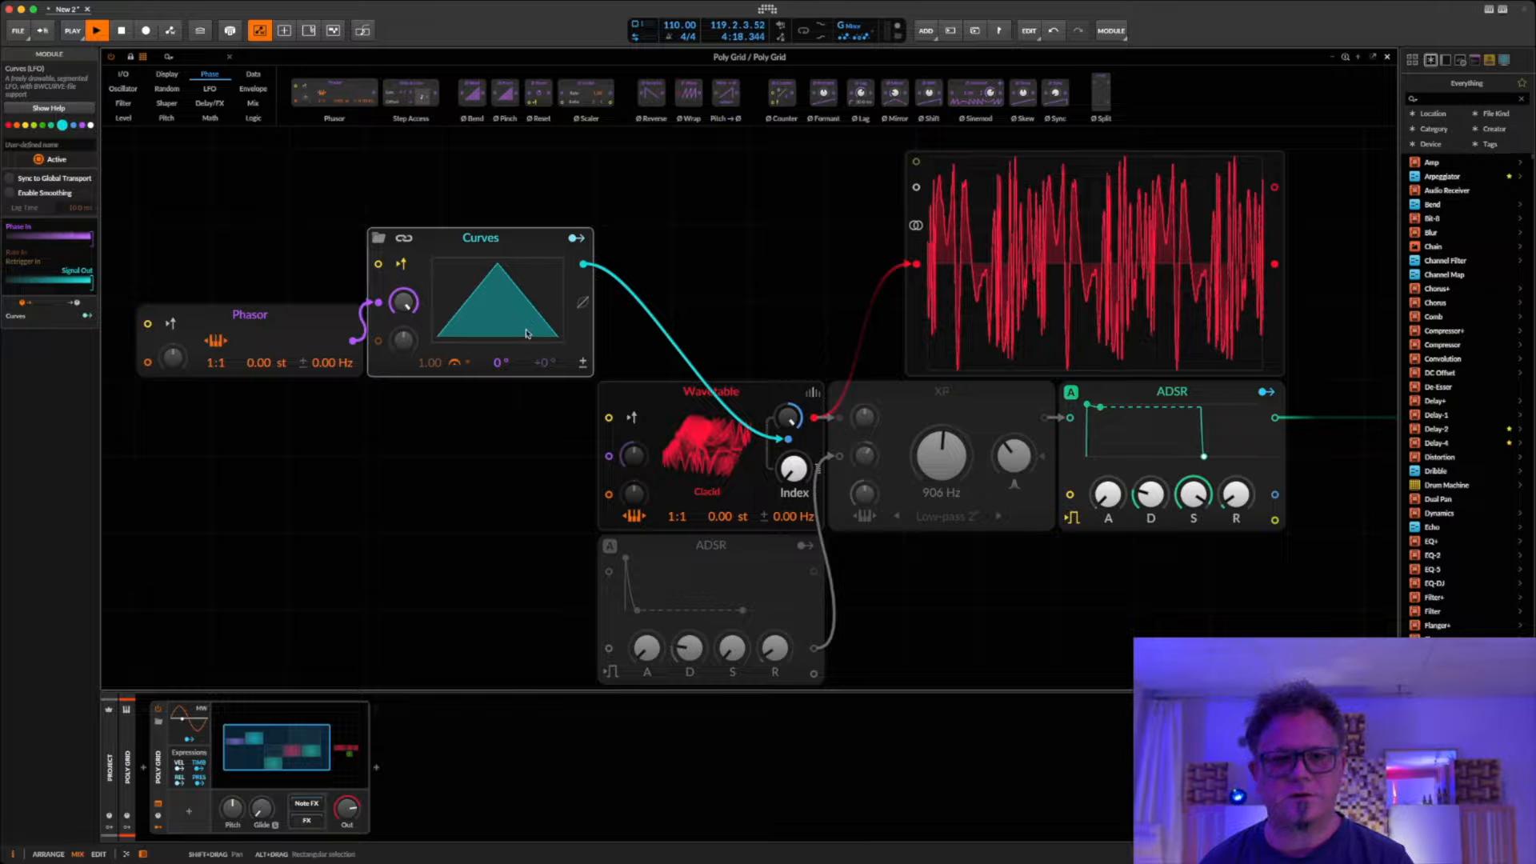
Step: Test the Curves shape as a rising ramp by shifting its 100 % peak to the end, and return the peak to the centre
left_click(477, 319)
left_click_drag(523, 226, 566, 186)
left_click_drag(582, 186, 596, 186)
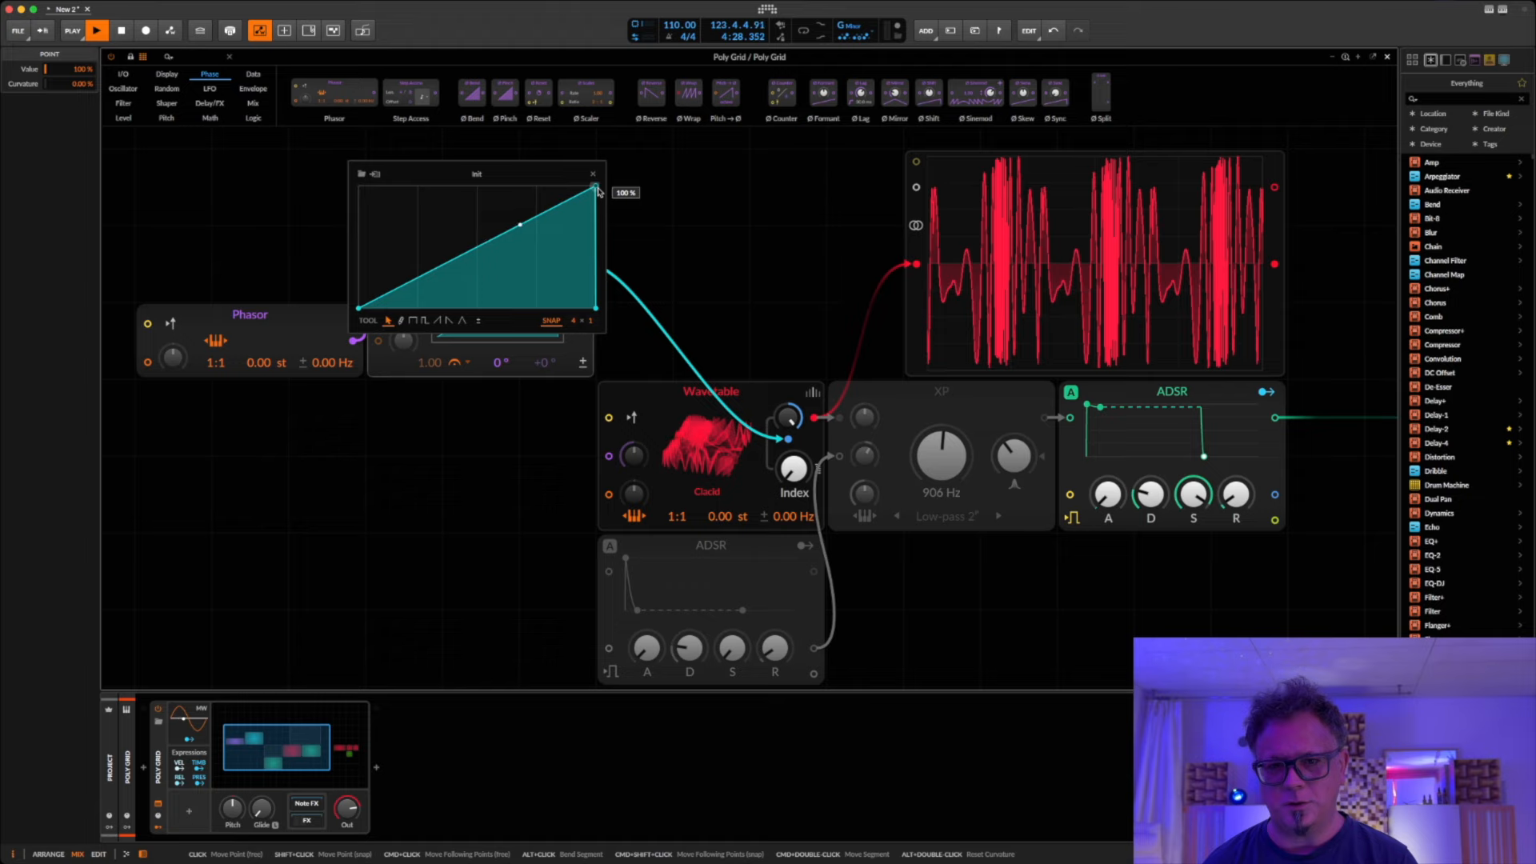
left_click_drag(595, 186, 477, 186)
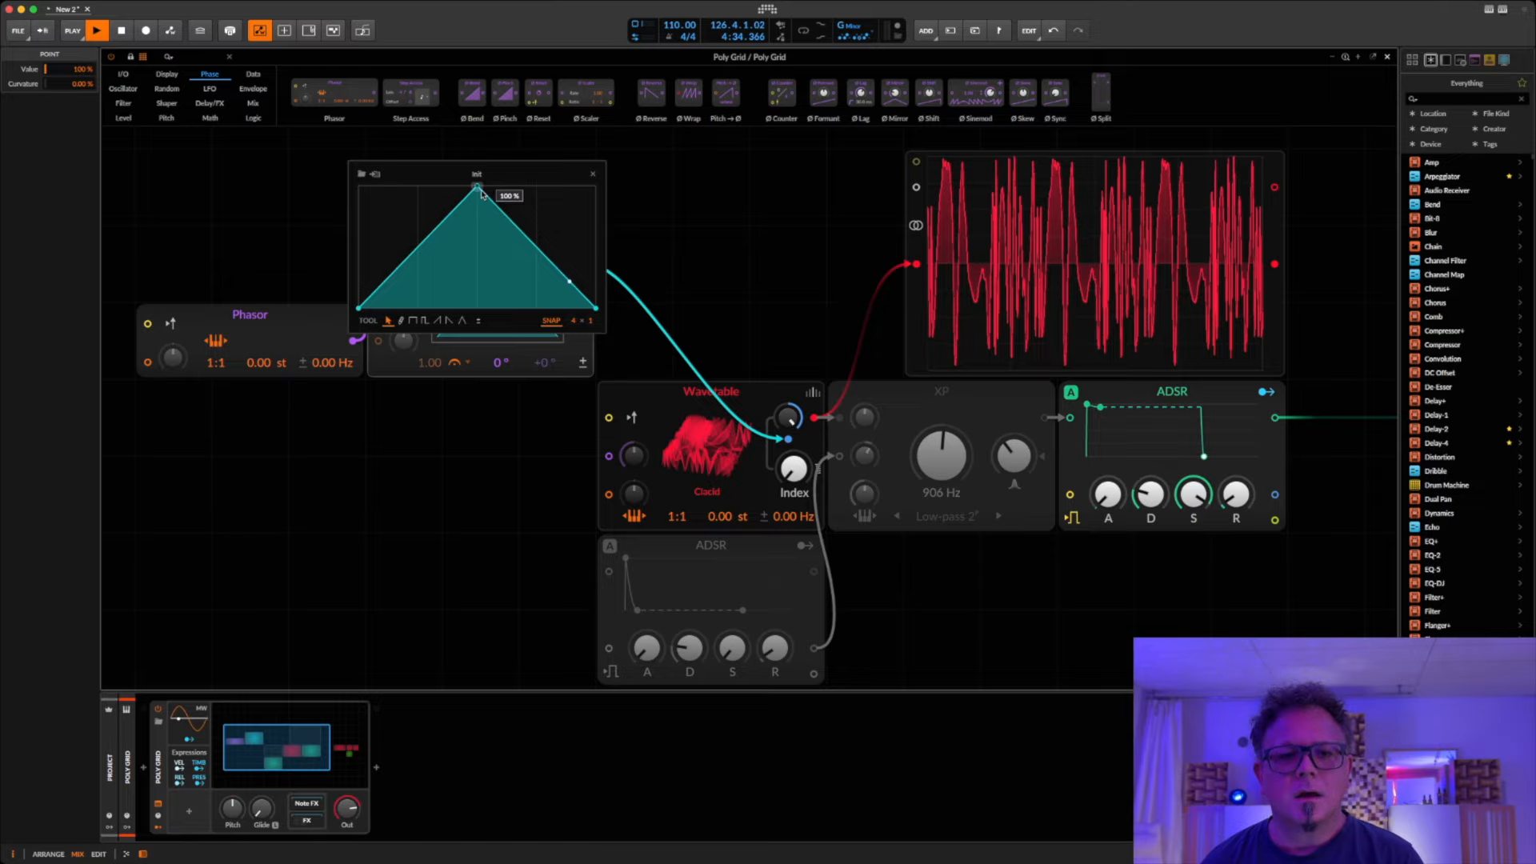
Step: Delete the triangle's peak point to flatten the curve and patch the Curves output into the oscilloscope's second input
double_click(478, 187)
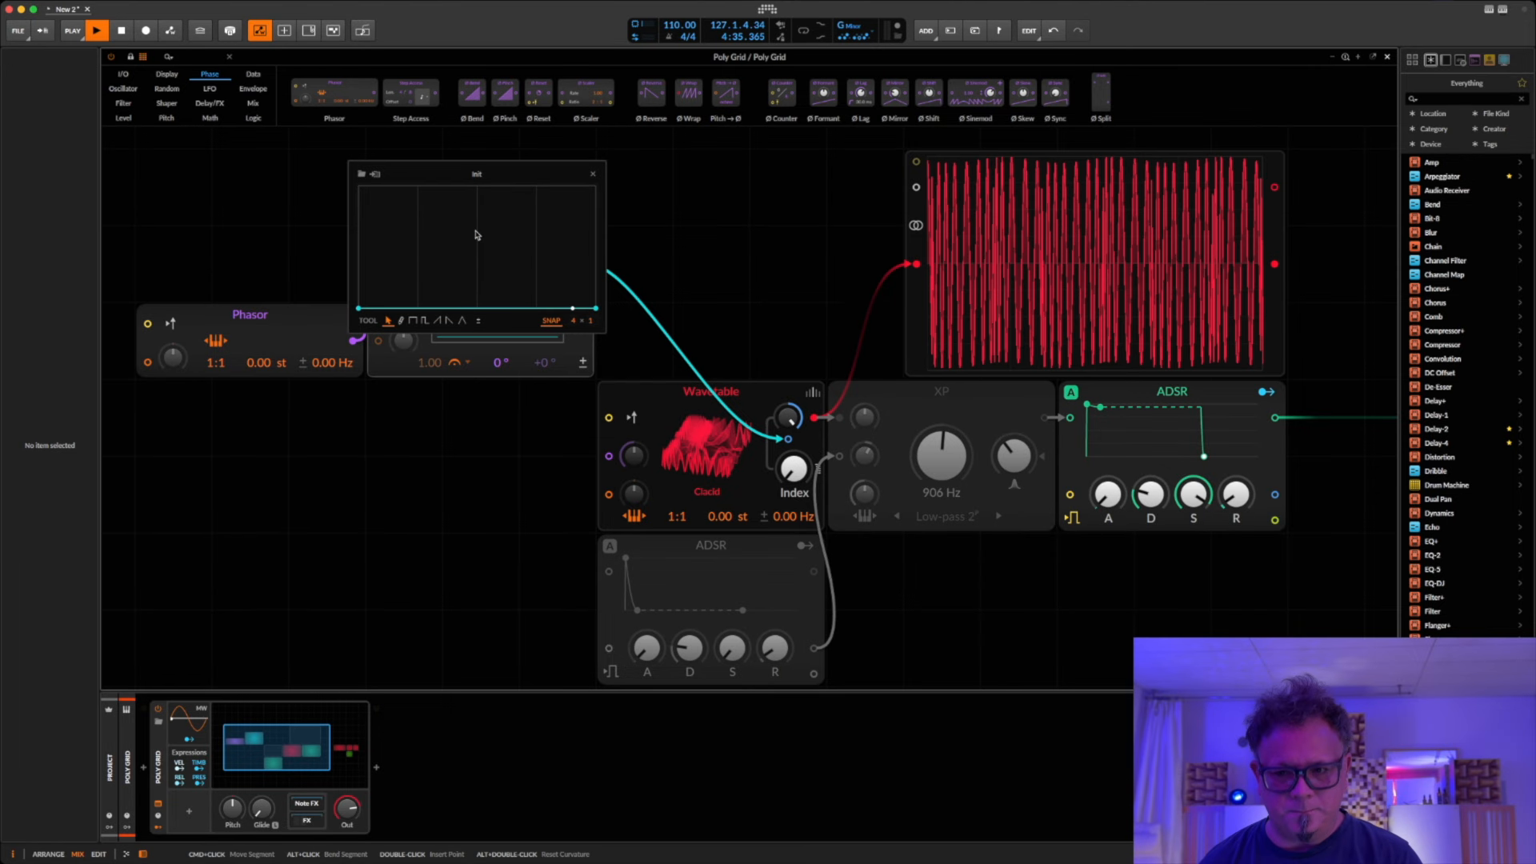
left_click(593, 173)
left_click_drag(725, 231, 917, 188)
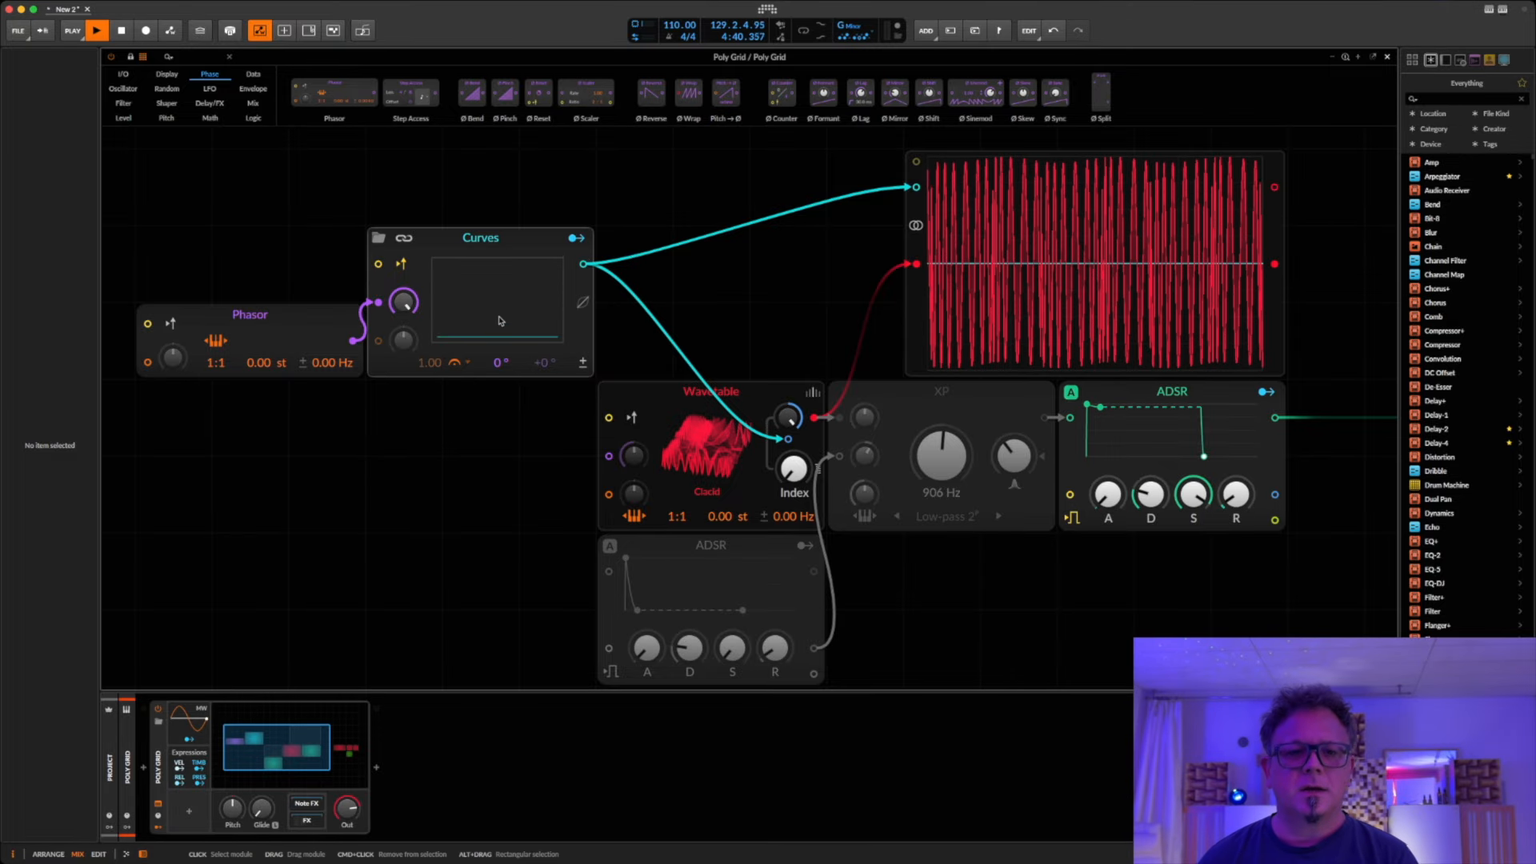
Step: Try the Step tool on the second quarter of the flat curve, undo the attempts and close the curve editor
left_click(480, 332)
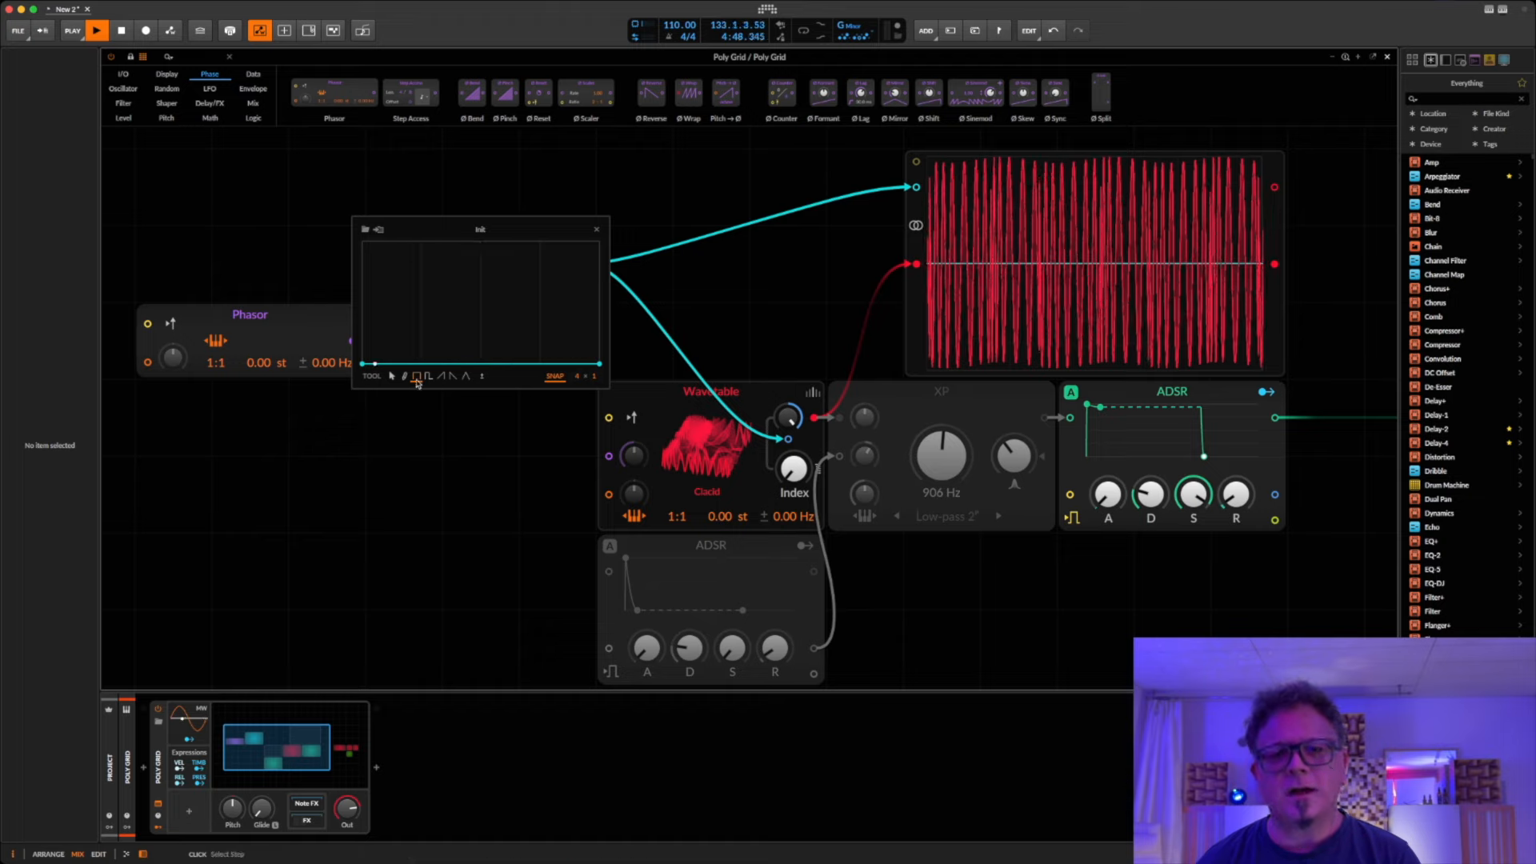
left_click(417, 381)
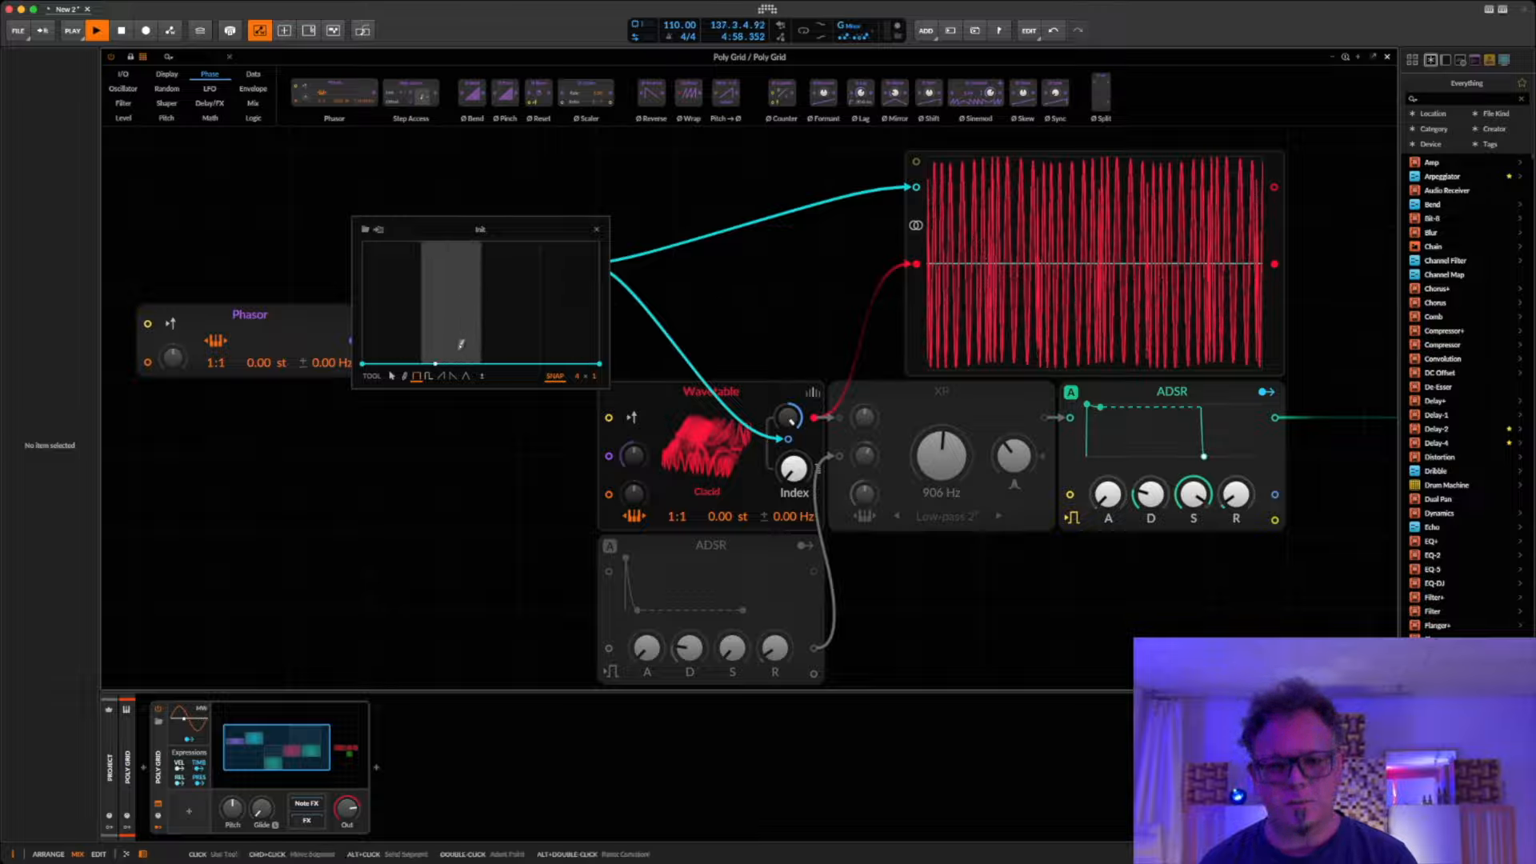
left_click_drag(461, 346, 458, 331)
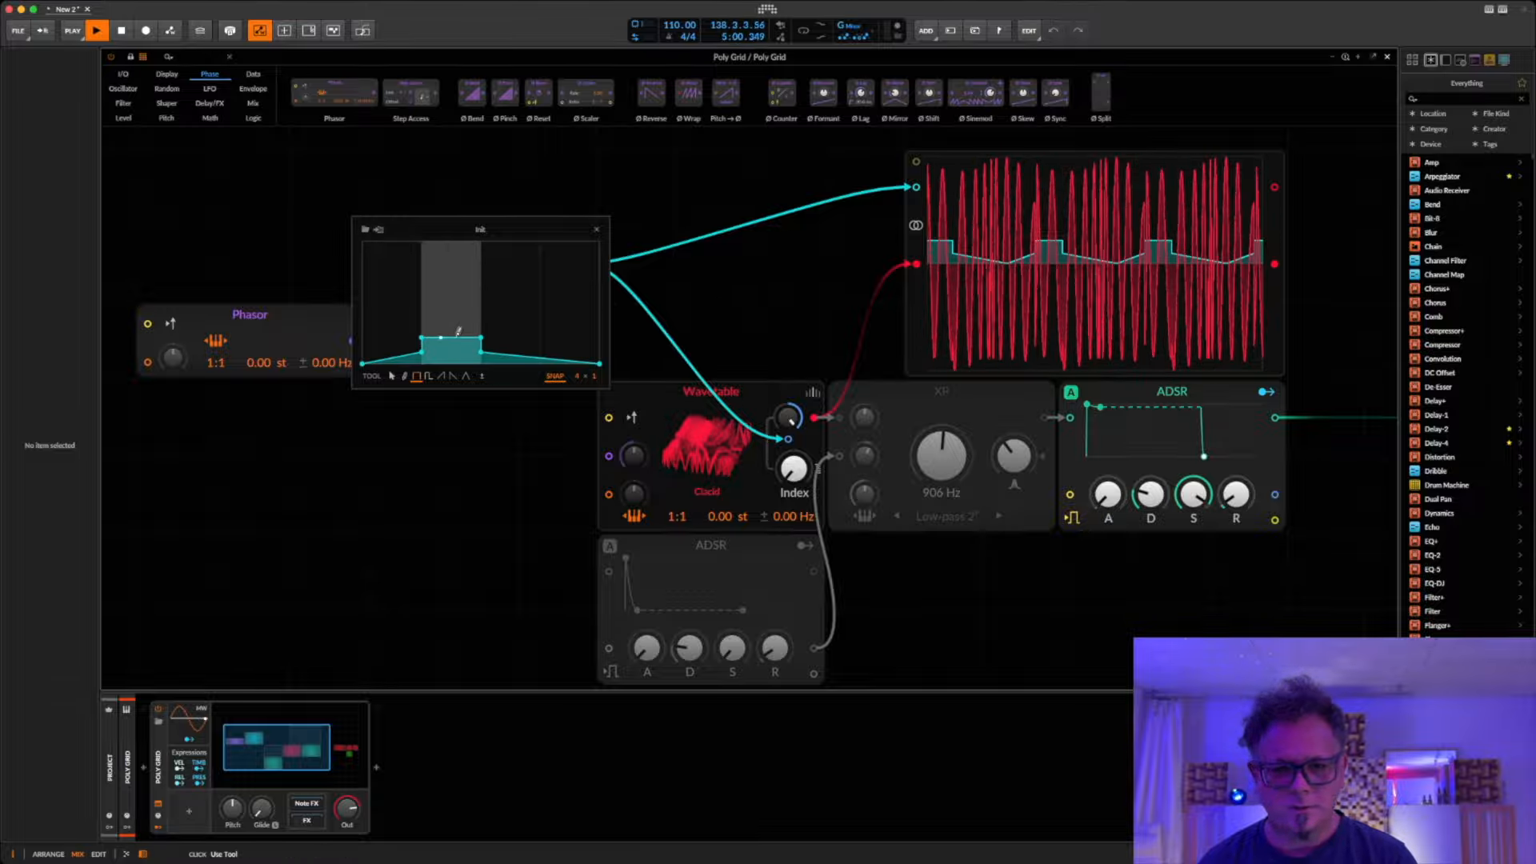
key("super+z")
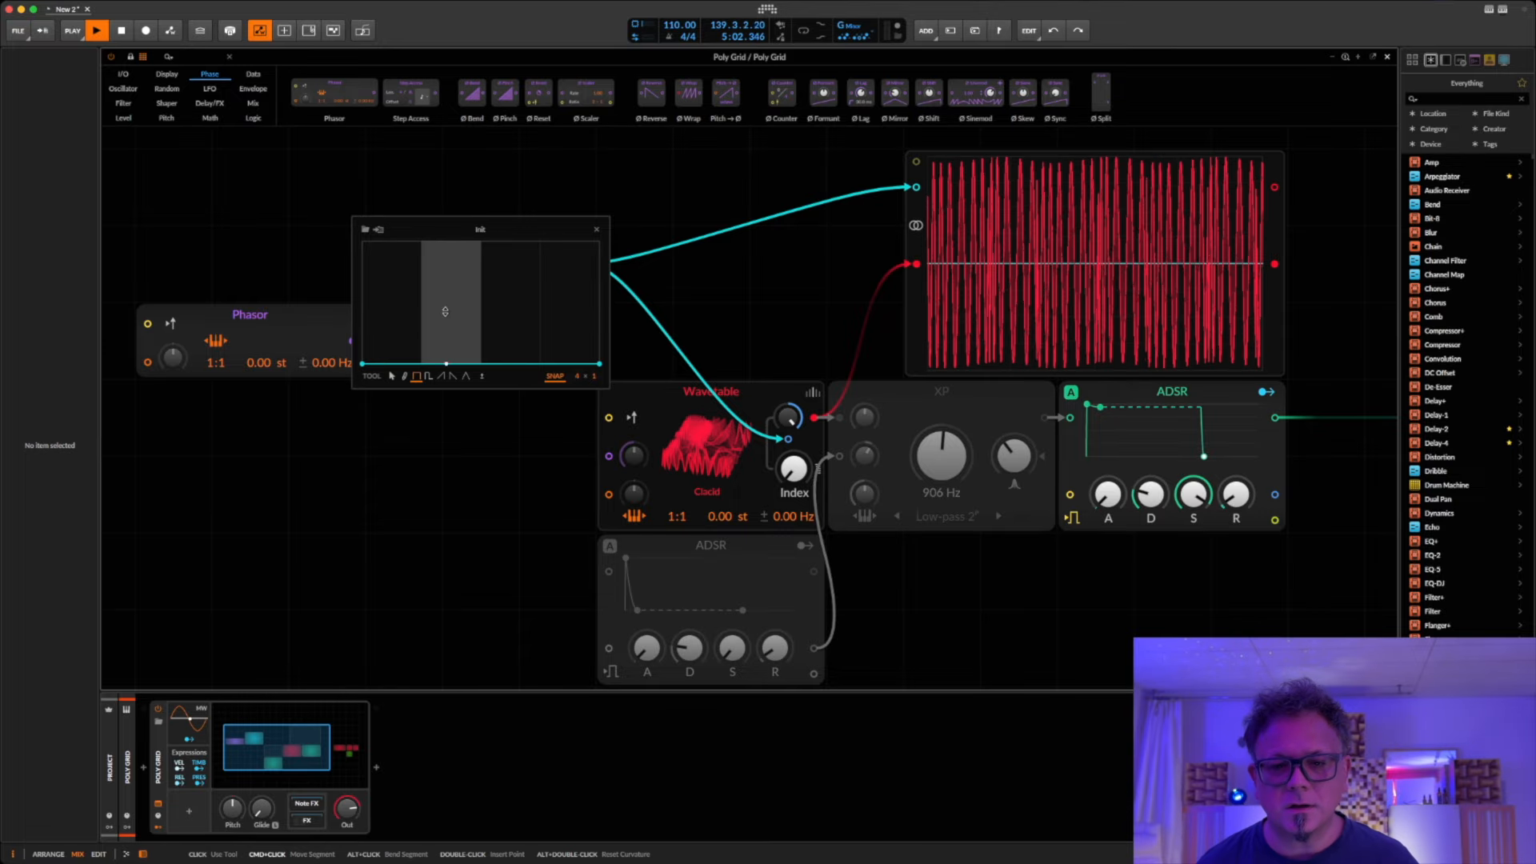
mouse_move(445, 311)
left_mouse_down()
mouse_move(467, 333)
mouse_move(452, 402)
left_mouse_up()
key("super+z")
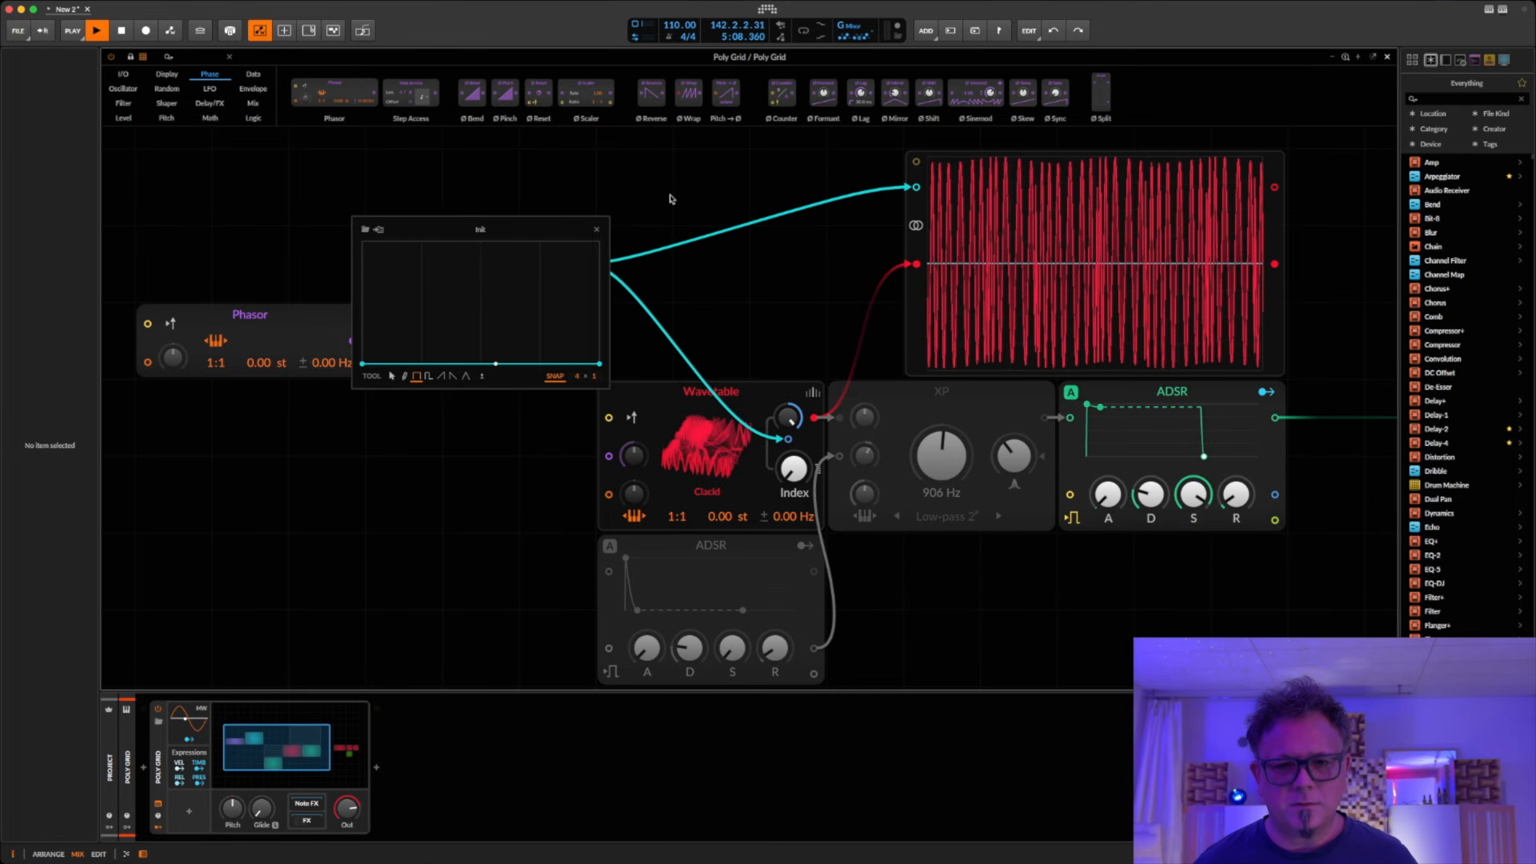
left_click(597, 231)
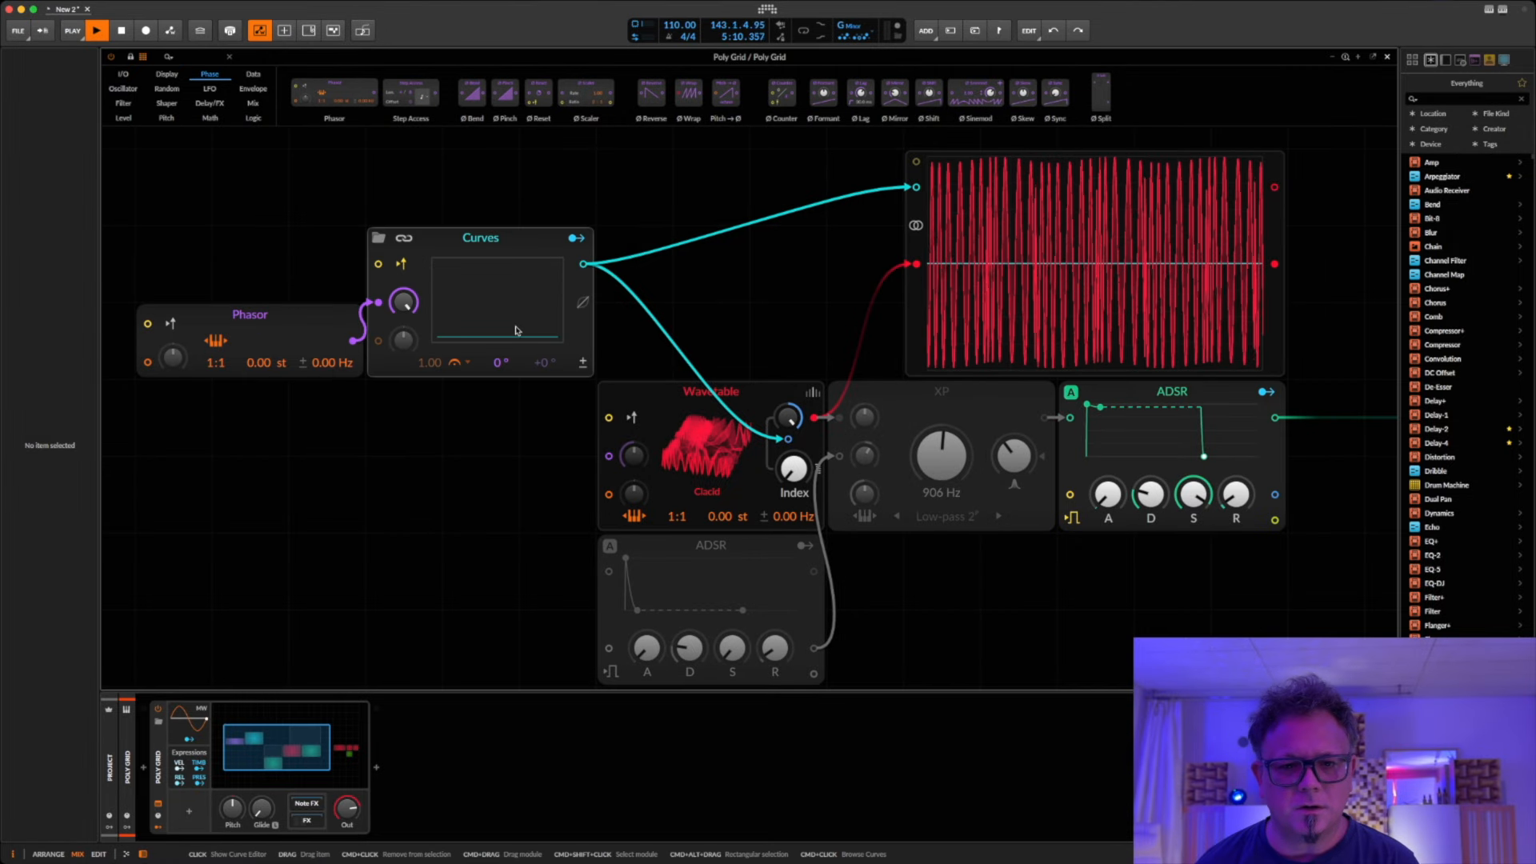
Step: Reopen the curve editor, draw a single step in the second quarter of the flat curve and try it at several heights
left_click(516, 330)
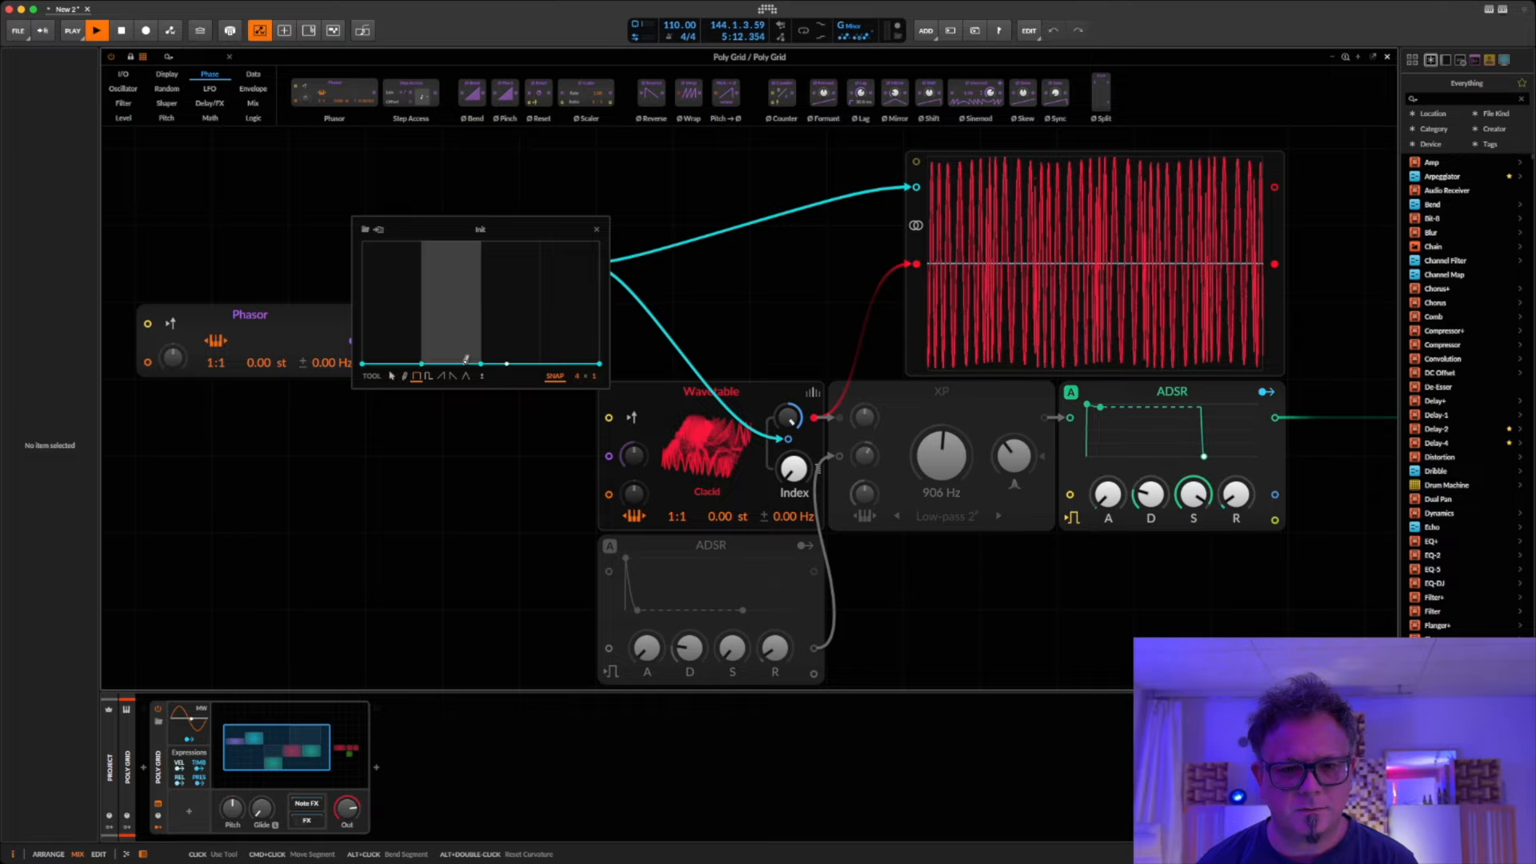
left_click_drag(466, 359, 468, 337)
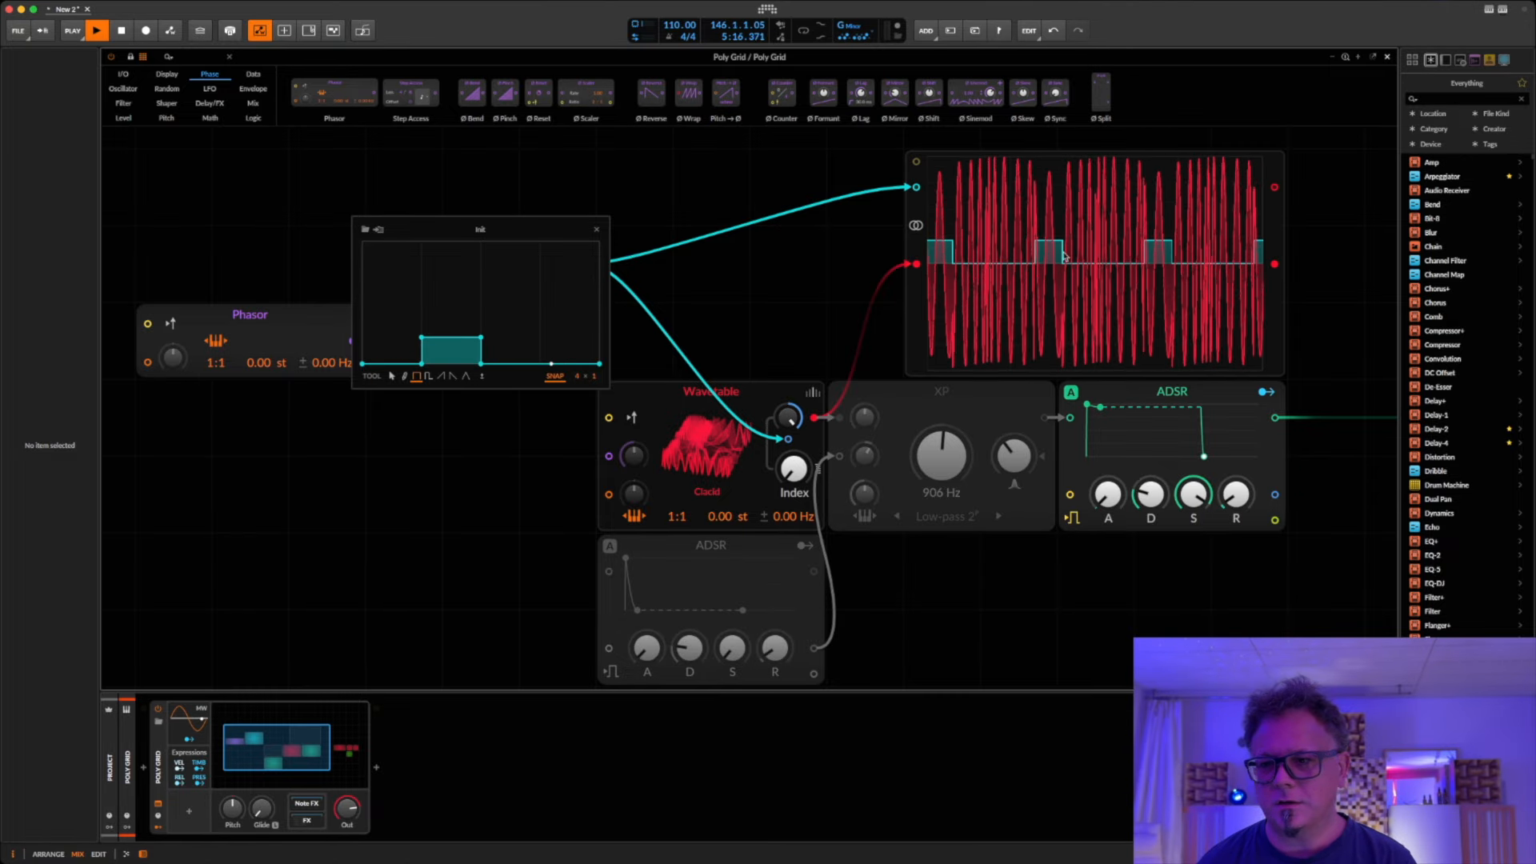
left_click_drag(467, 337, 468, 275)
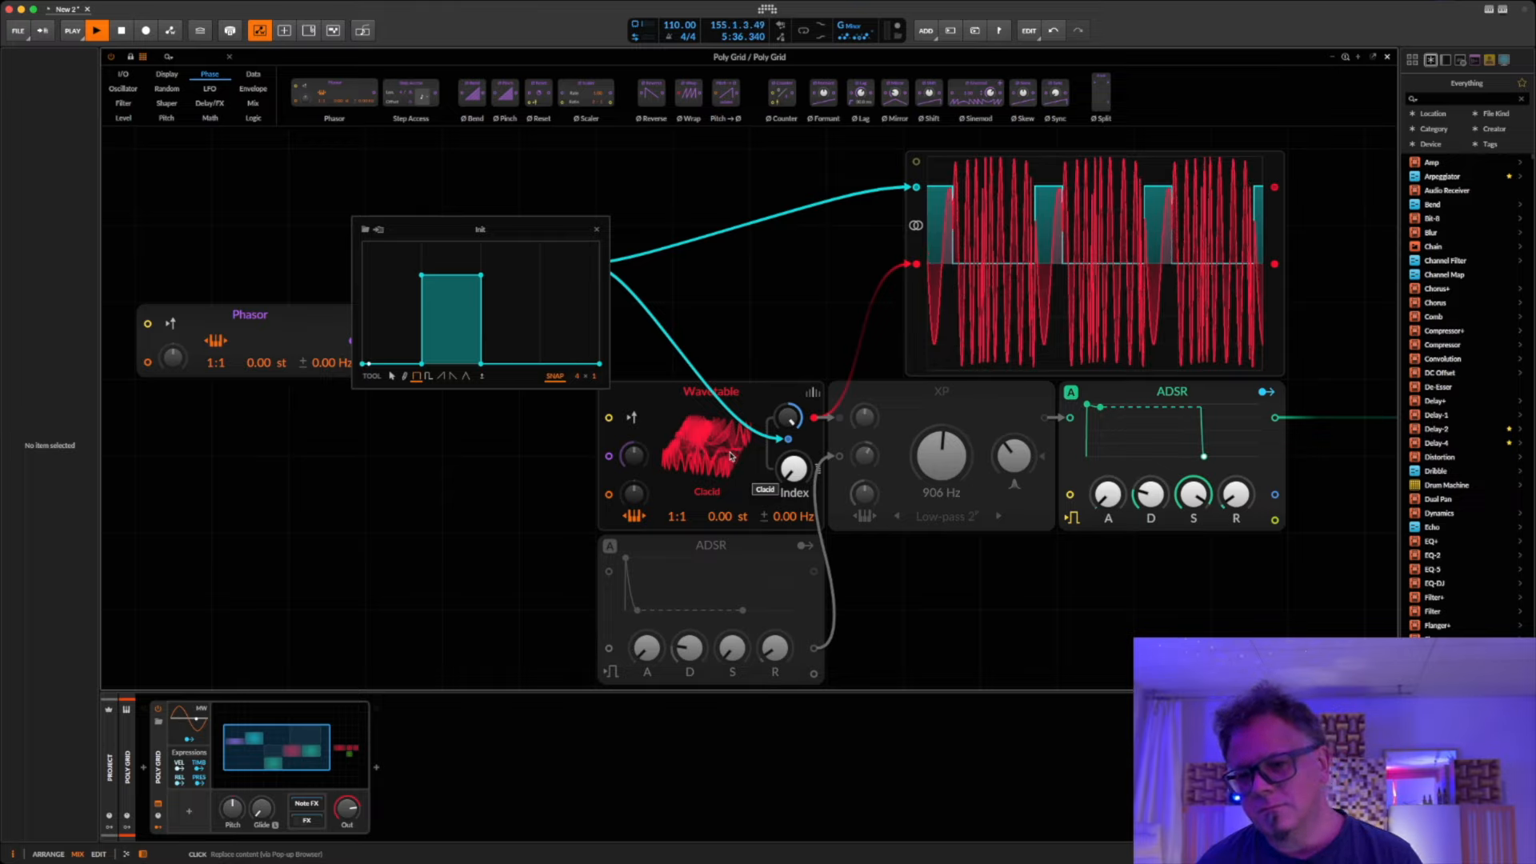
left_click_drag(465, 299, 465, 331)
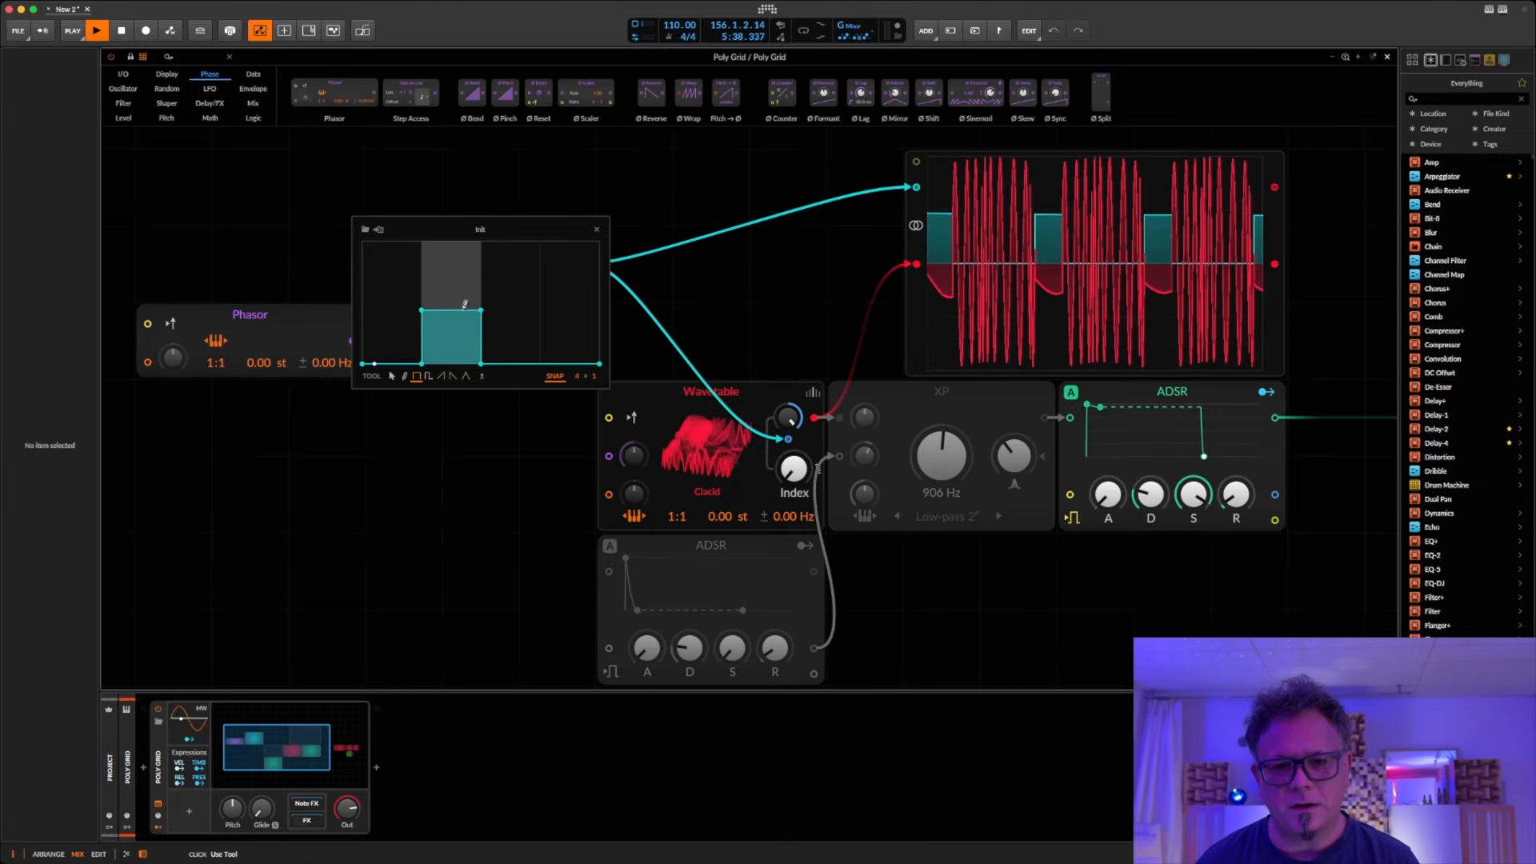
Step: Draw steps in the remaining quarters of the curve, with the first quarter lowest and the third tallest
left_click(568, 316)
left_click_drag(569, 313, 541, 365)
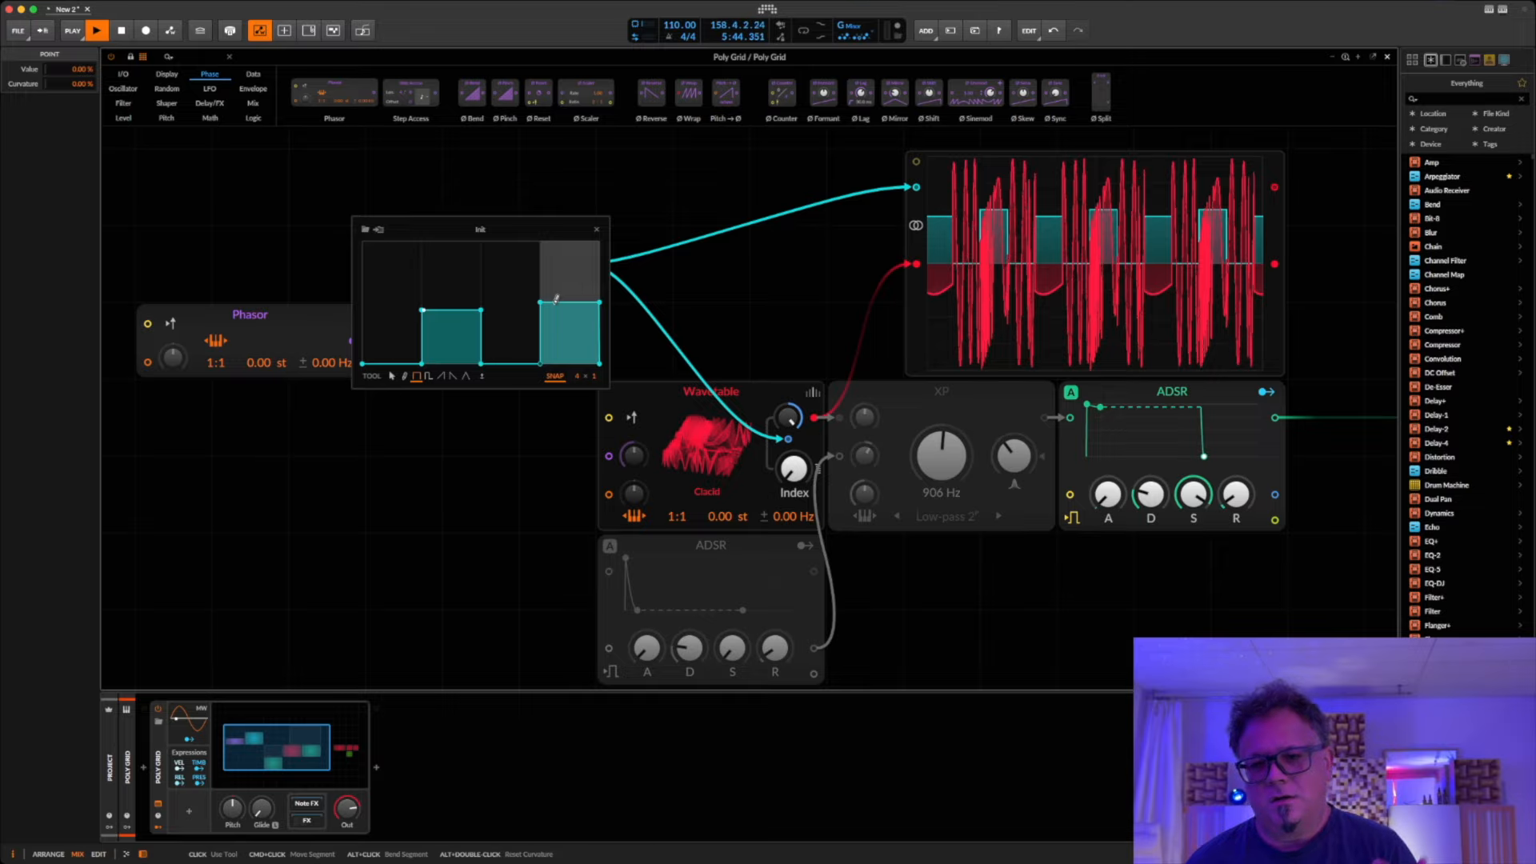
mouse_move(565, 282)
left_mouse_down()
mouse_move(563, 264)
mouse_move(553, 304)
mouse_move(525, 301)
mouse_move(519, 272)
mouse_move(457, 304)
left_mouse_up()
left_click_drag(389, 362, 384, 326)
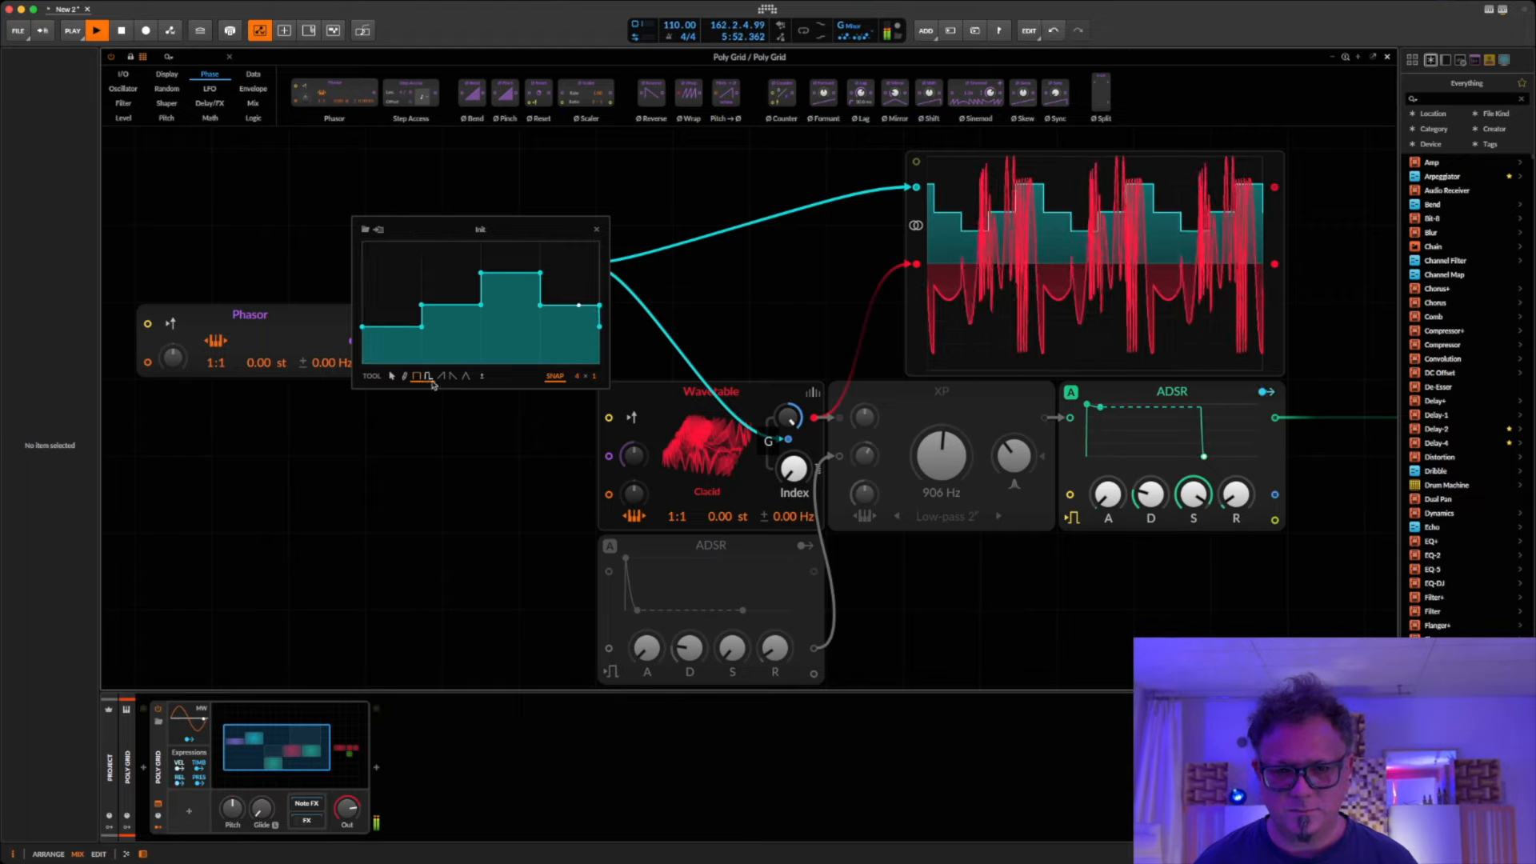
Step: Replace the steps in the second and fourth quarters of the curve with rising ramps
left_click(441, 376)
left_click(451, 328)
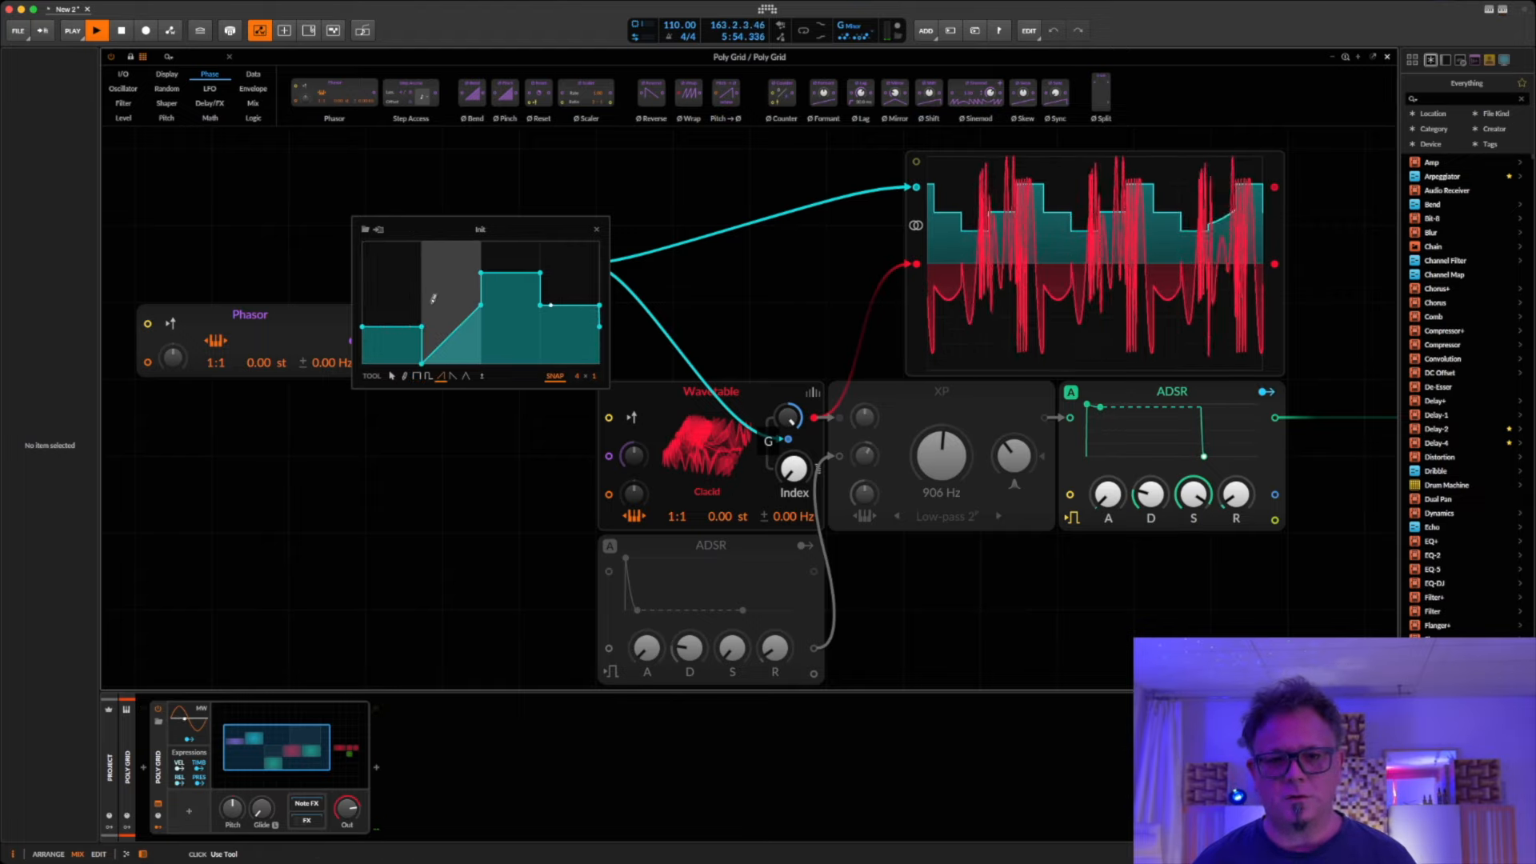
left_click(569, 312)
Step: Redraw the whole curve freehand with the Pencil tool, first as a smooth dip and rise, and again as an irregular shape
left_click(404, 375)
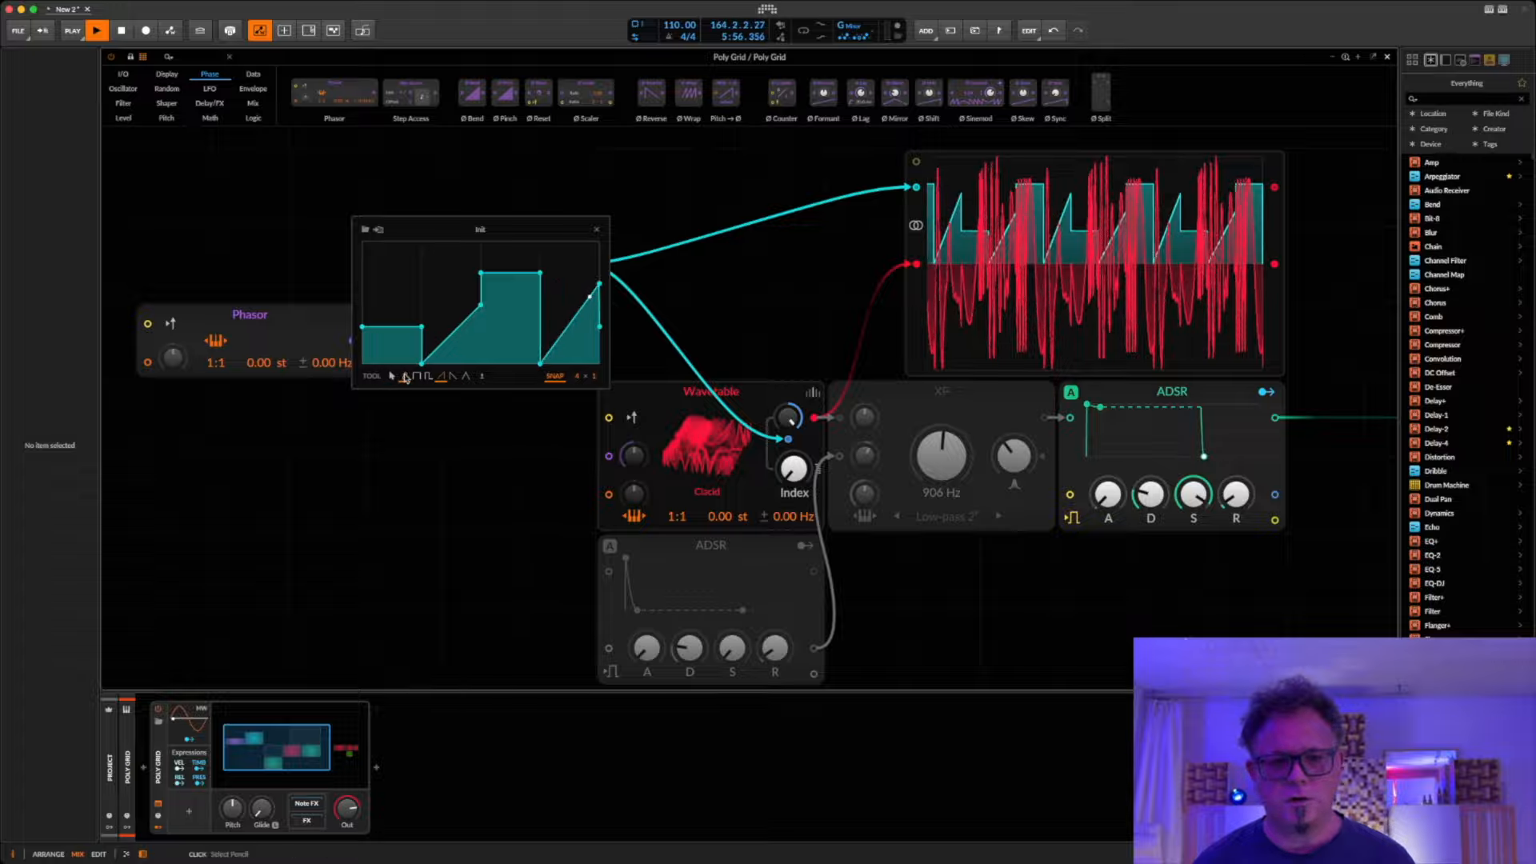
mouse_move(411, 279)
left_mouse_down()
mouse_move(364, 281)
mouse_move(629, 279)
mouse_move(590, 290)
mouse_move(601, 308)
mouse_move(516, 298)
mouse_move(384, 342)
mouse_move(362, 303)
left_mouse_up()
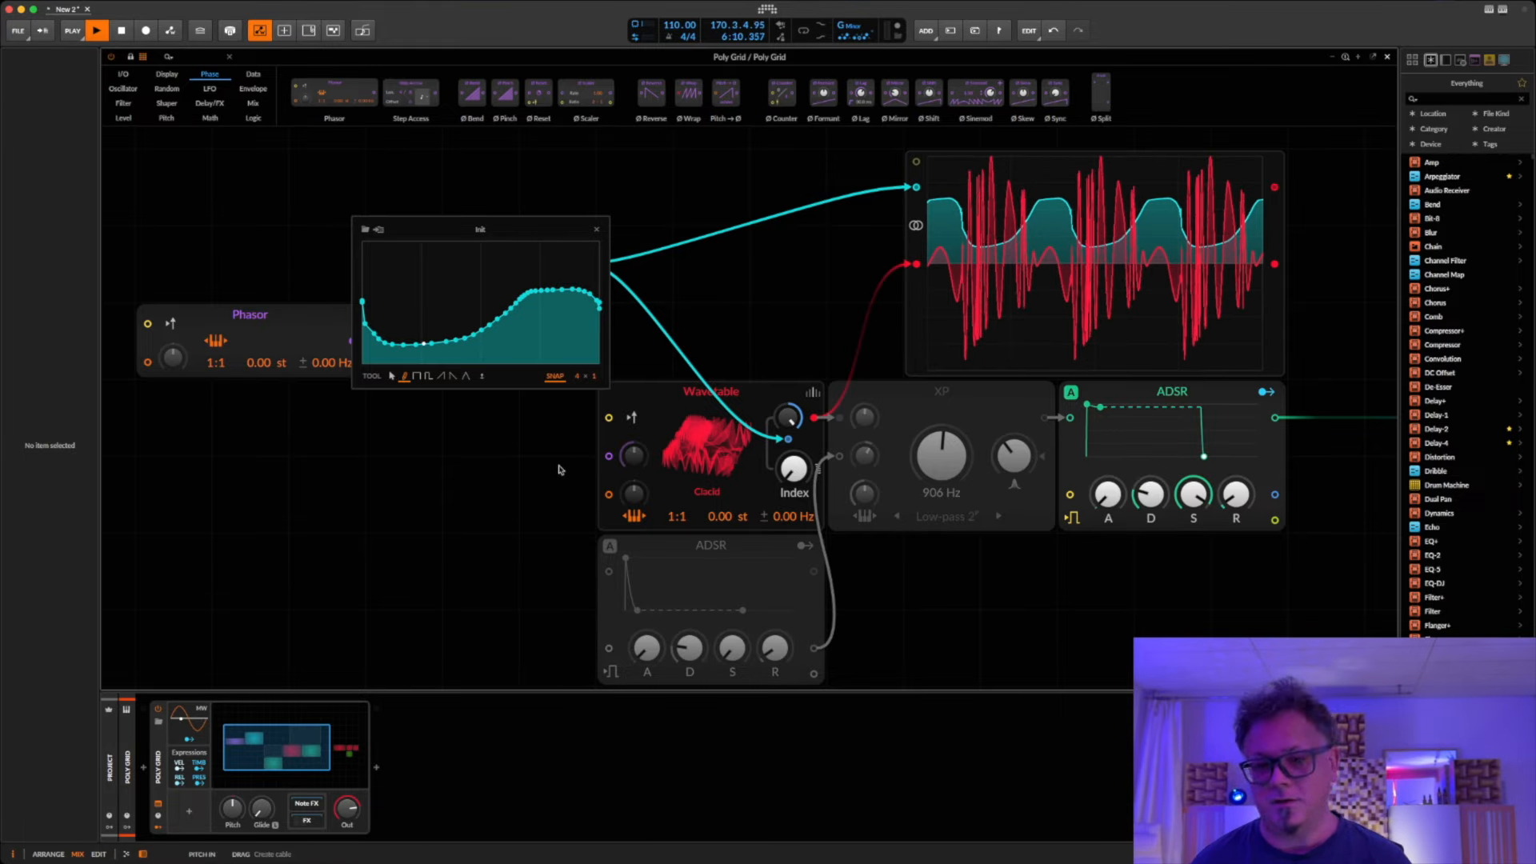
mouse_move(585, 329)
left_mouse_down()
mouse_move(555, 278)
mouse_move(473, 325)
mouse_move(361, 296)
mouse_move(608, 303)
mouse_move(600, 332)
mouse_move(537, 293)
mouse_move(460, 318)
mouse_move(376, 320)
left_mouse_up()
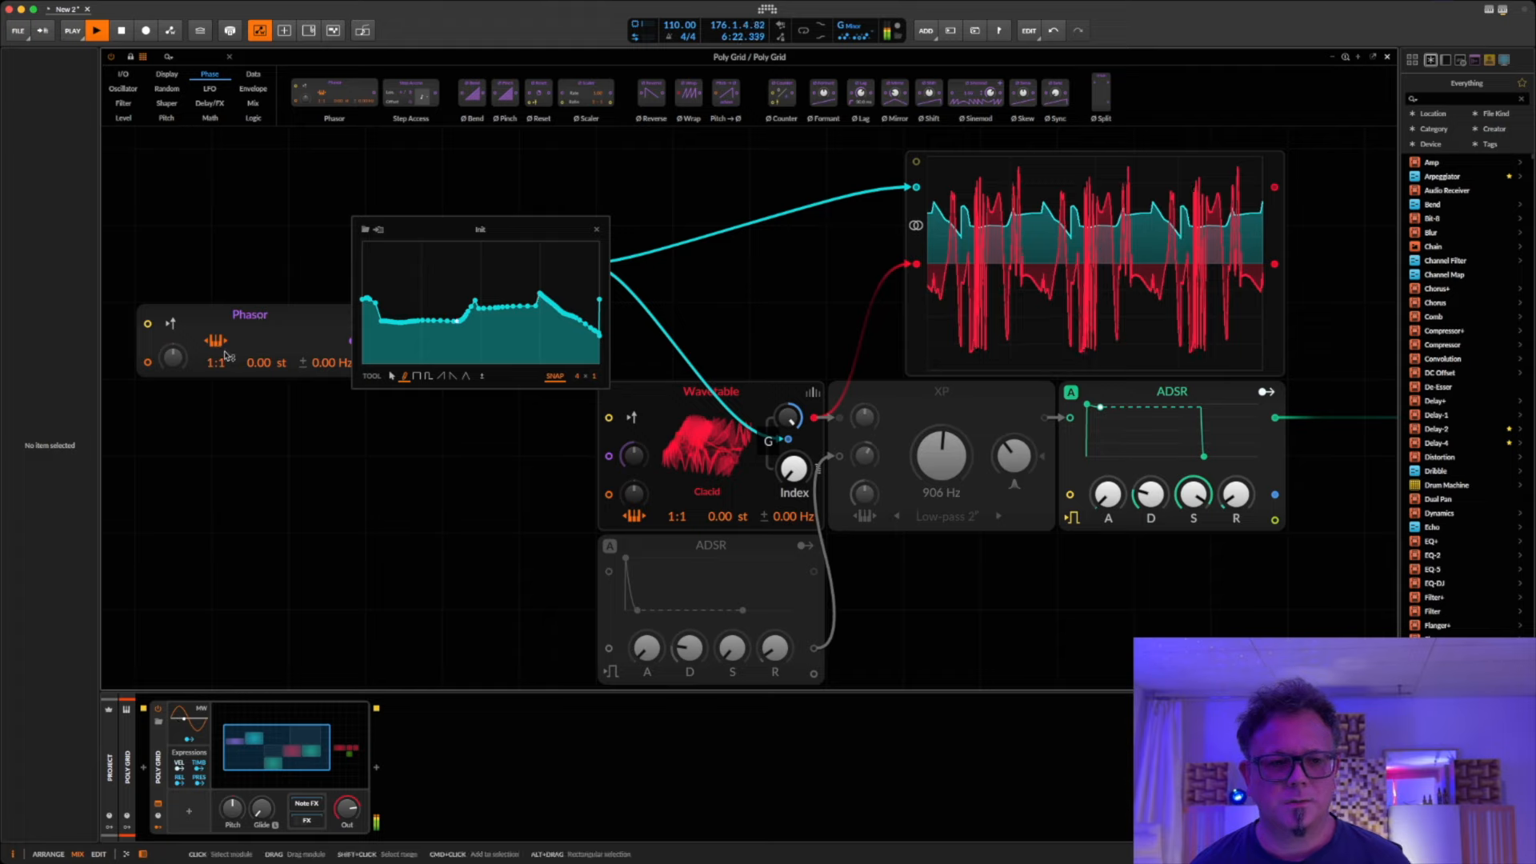
Step: Test the Phasor's frequency ratio at 1:2, restore it to 1:1 and close the curve editor
left_click_drag(224, 360, 224, 349)
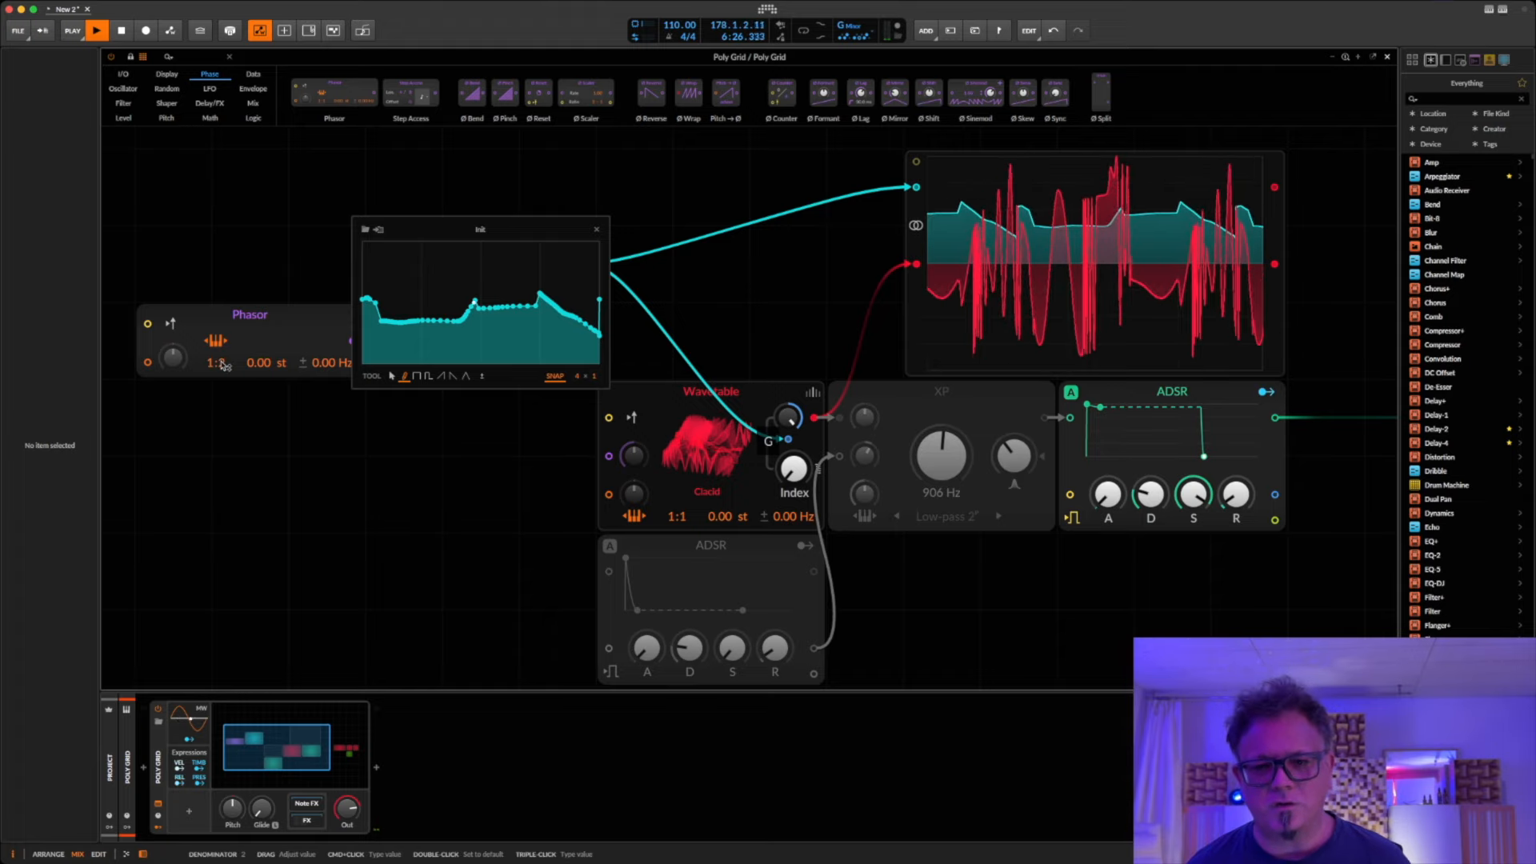
left_click_drag(221, 363, 222, 373)
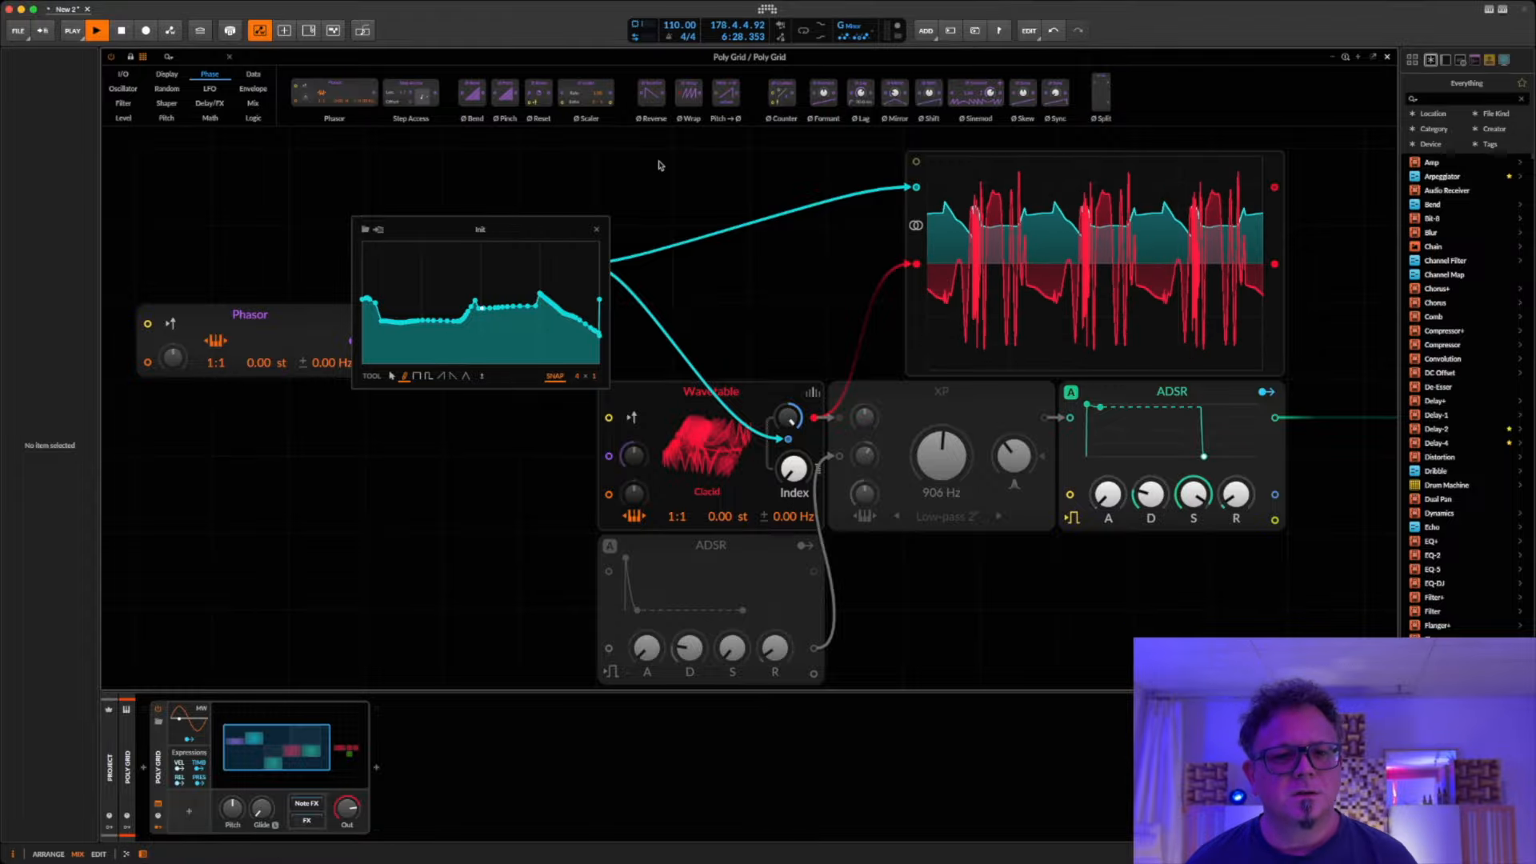
left_click(597, 231)
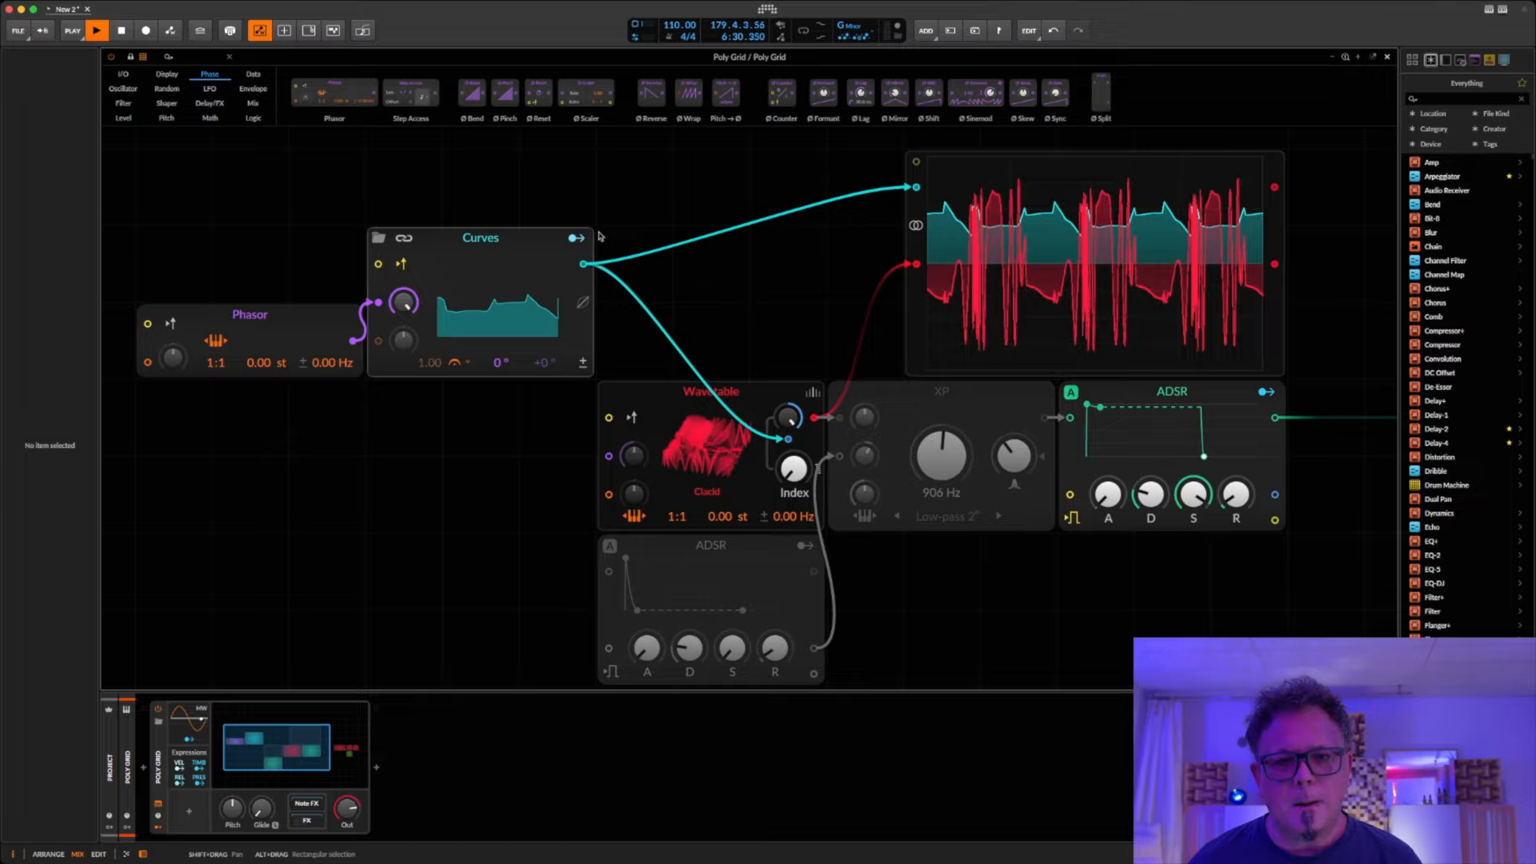